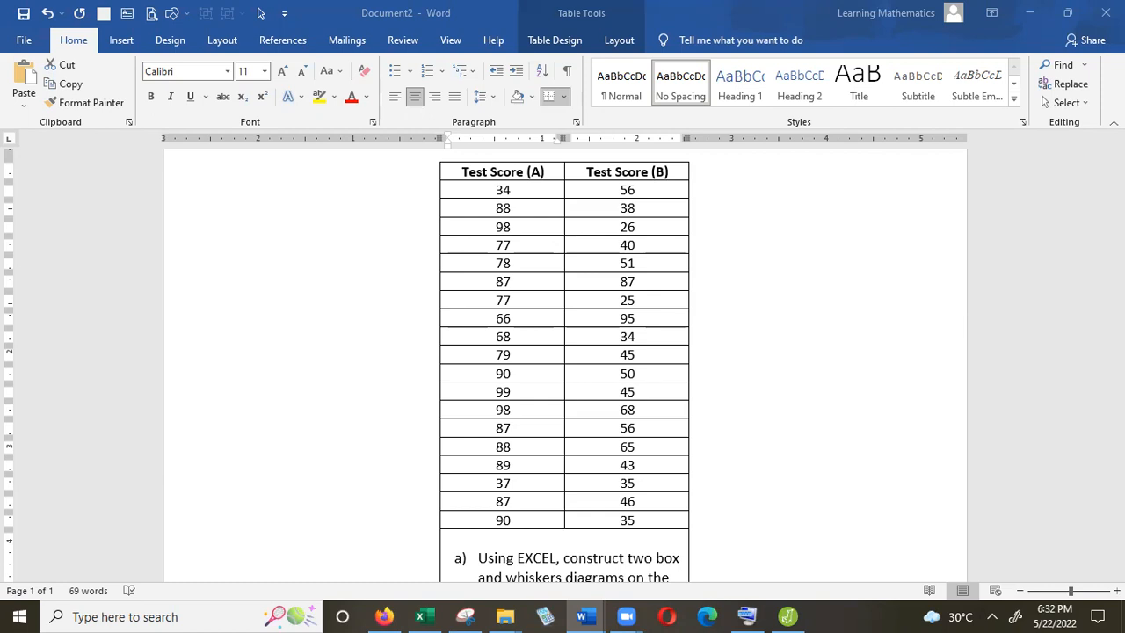
# Step: Review the two-class test score table and the box-and-whisker and comparison tasks written below it
pyautogui.click(762, 525)
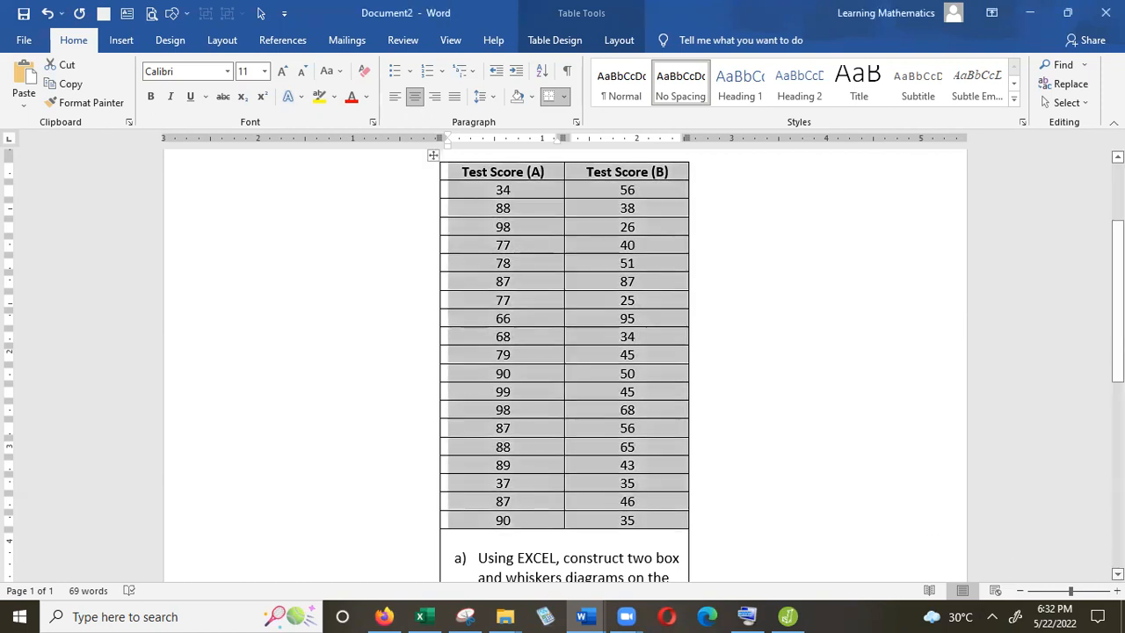
pyautogui.scroll(-1, 565, 365)
pyautogui.scroll(-3, 565, 364)
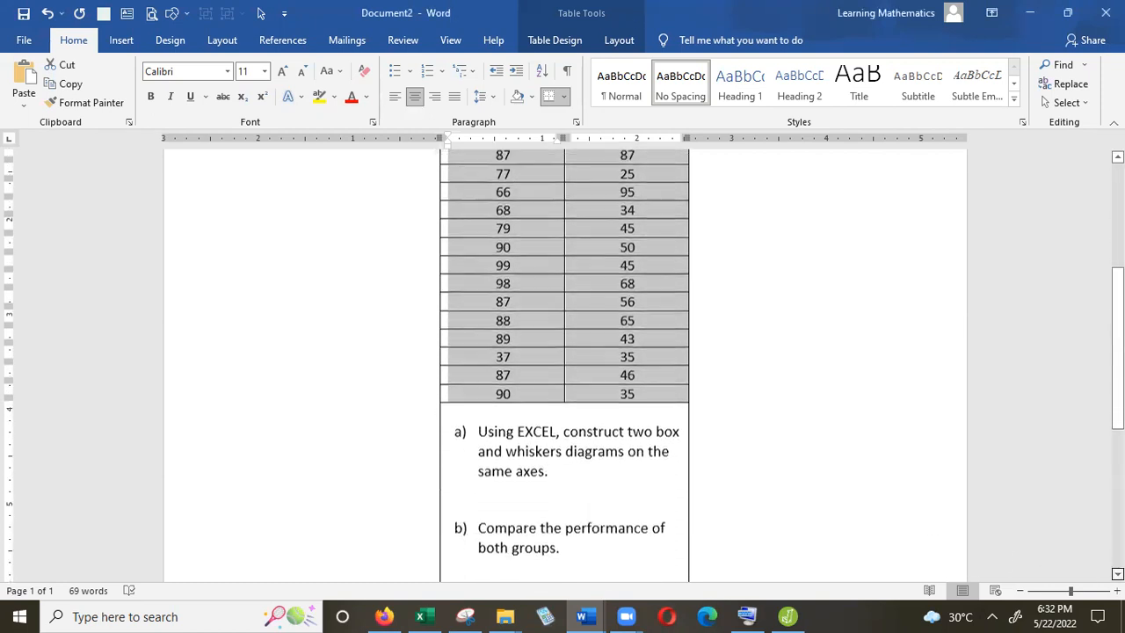
pyautogui.scroll(-1, 564, 365)
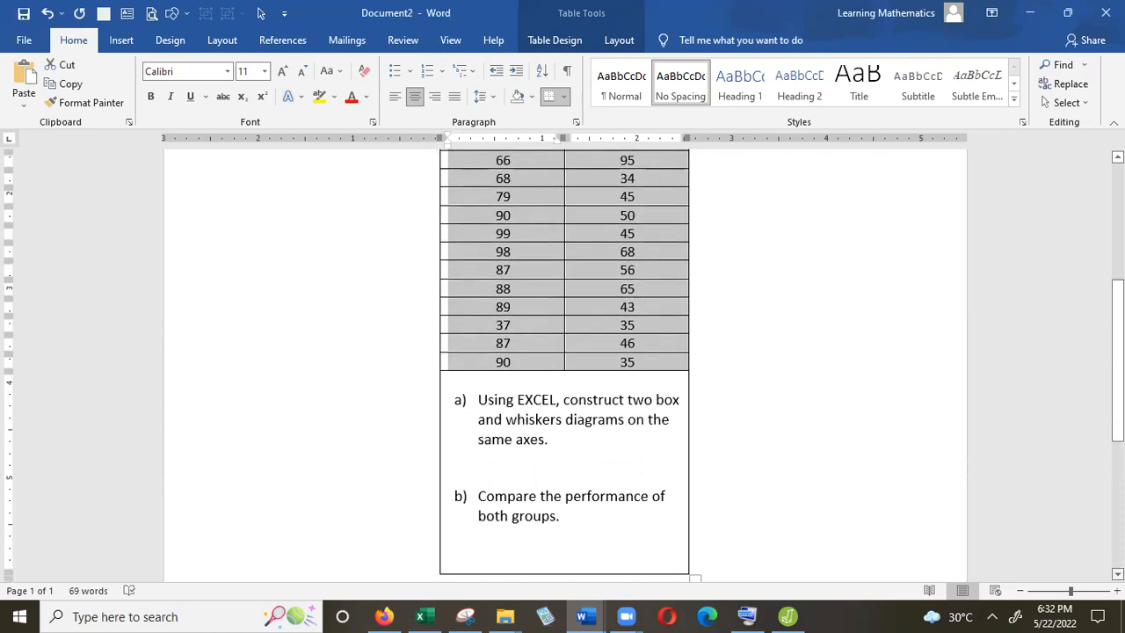
pyautogui.scroll(5, 564, 365)
pyautogui.scroll(-1, 565, 364)
pyautogui.scroll(-1, 565, 365)
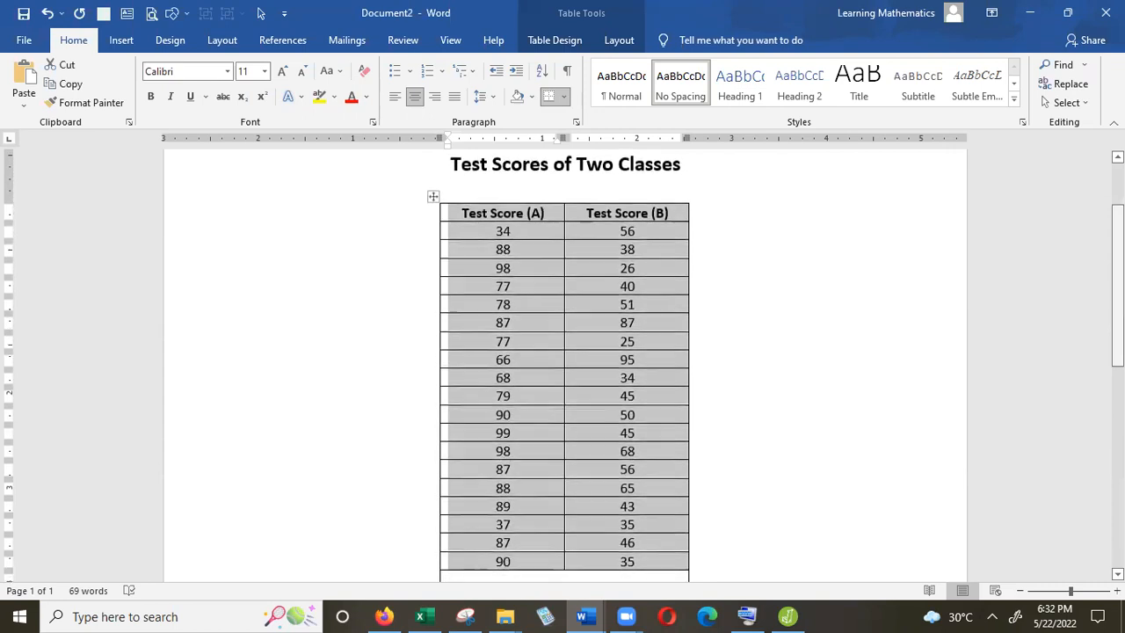
# Step: Select the test scores table, switch to the BoxPlot sheet in Excel and redo the paste of both score columns at A1
pyautogui.click(453, 219)
pyautogui.moveTo(453, 219); pyautogui.dragTo(620, 497)
pyautogui.click(426, 616)
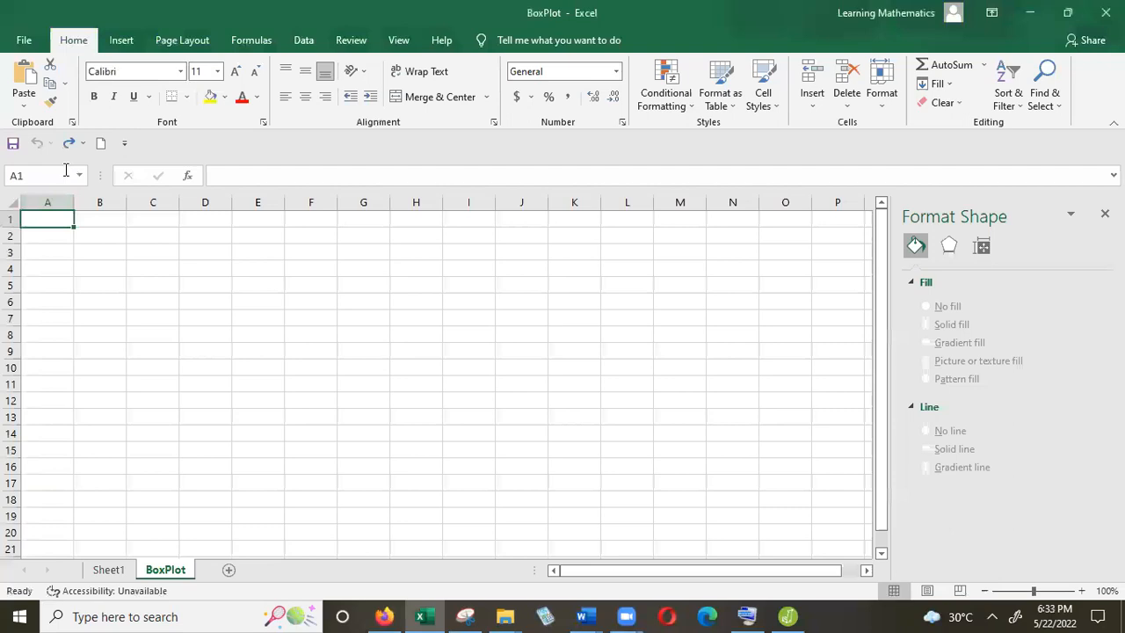
pyautogui.click(68, 145)
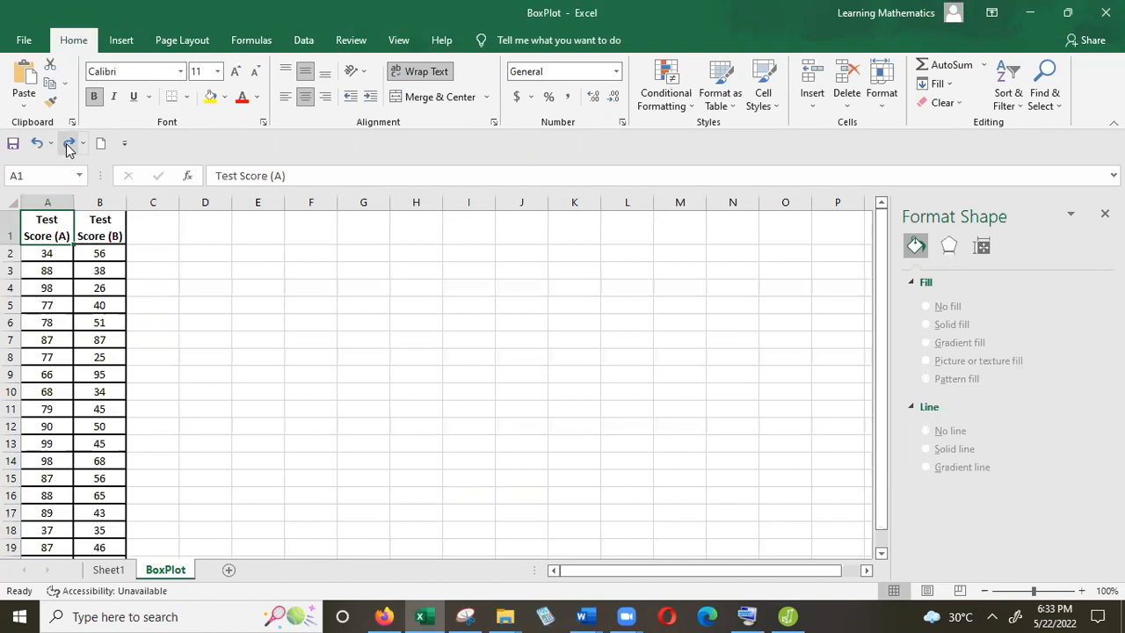
# Step: Redo the column C entries so C1:C6 hold the labels A, Min, Q1, Q2, Q3 and Max
pyautogui.click(70, 145)
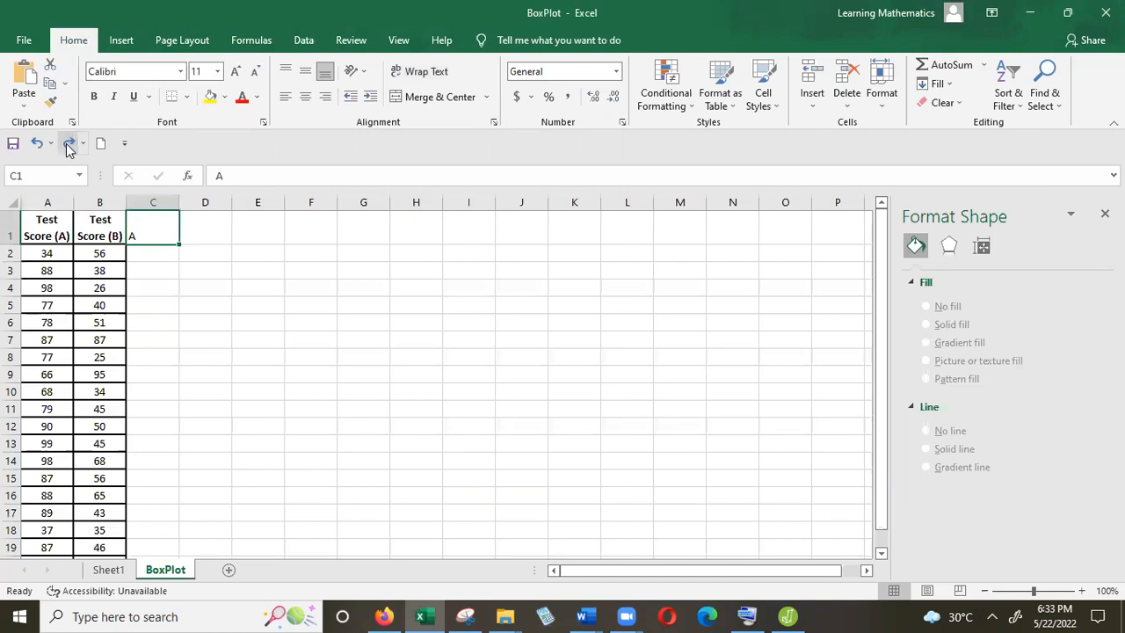
pyautogui.click(69, 145)
pyautogui.click(70, 145)
pyautogui.click(70, 145)
pyautogui.click(70, 146)
pyautogui.click(69, 145)
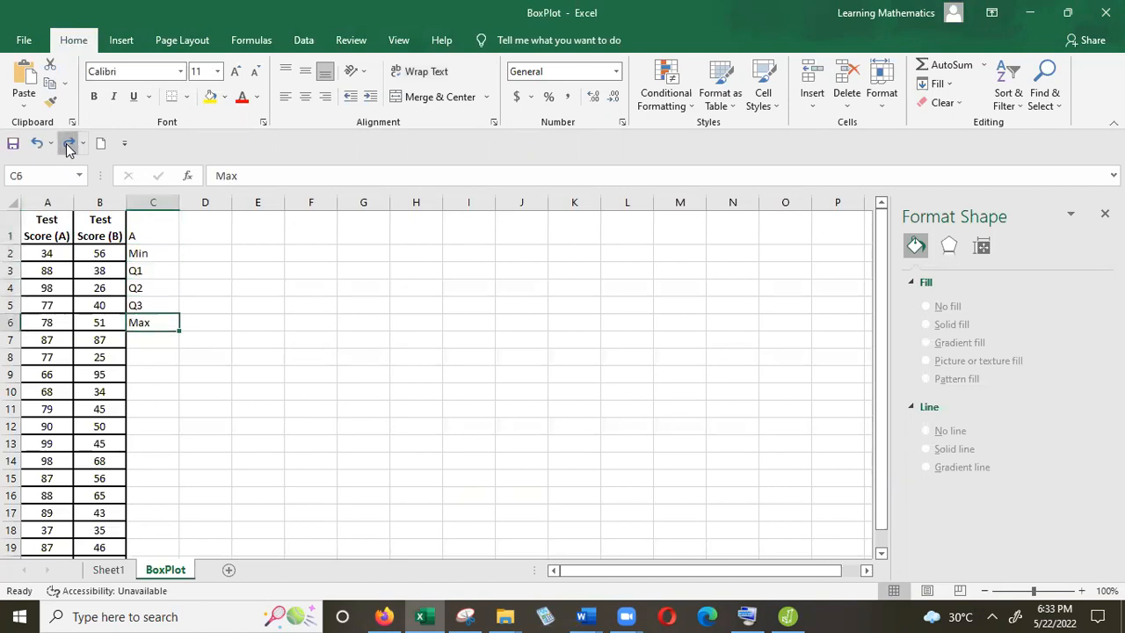
# Step: Redo the Differences heading in E1, the column E widening, and the group B labels in column F with Differences in H1
pyautogui.click(69, 145)
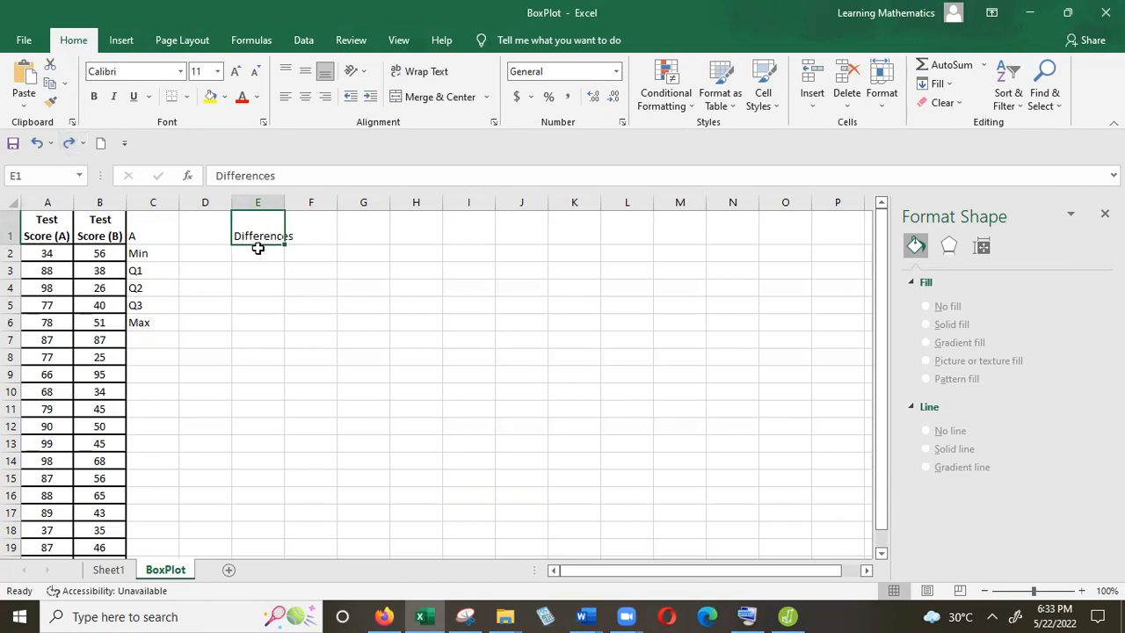
pyautogui.click(74, 148)
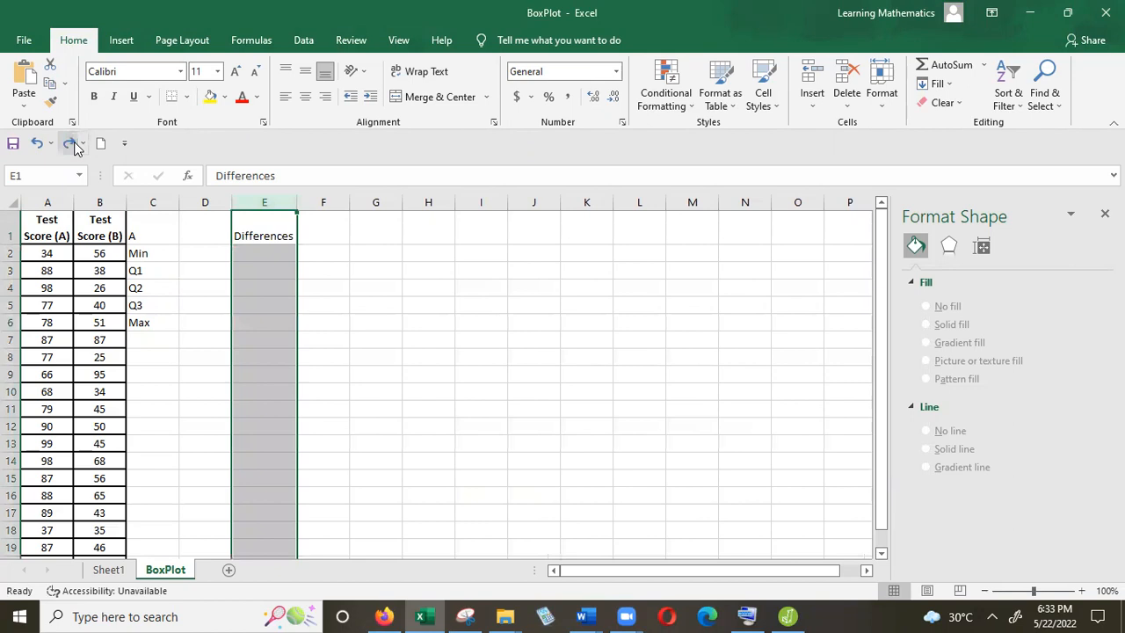
pyautogui.click(75, 148)
pyautogui.click(75, 147)
pyautogui.click(75, 147)
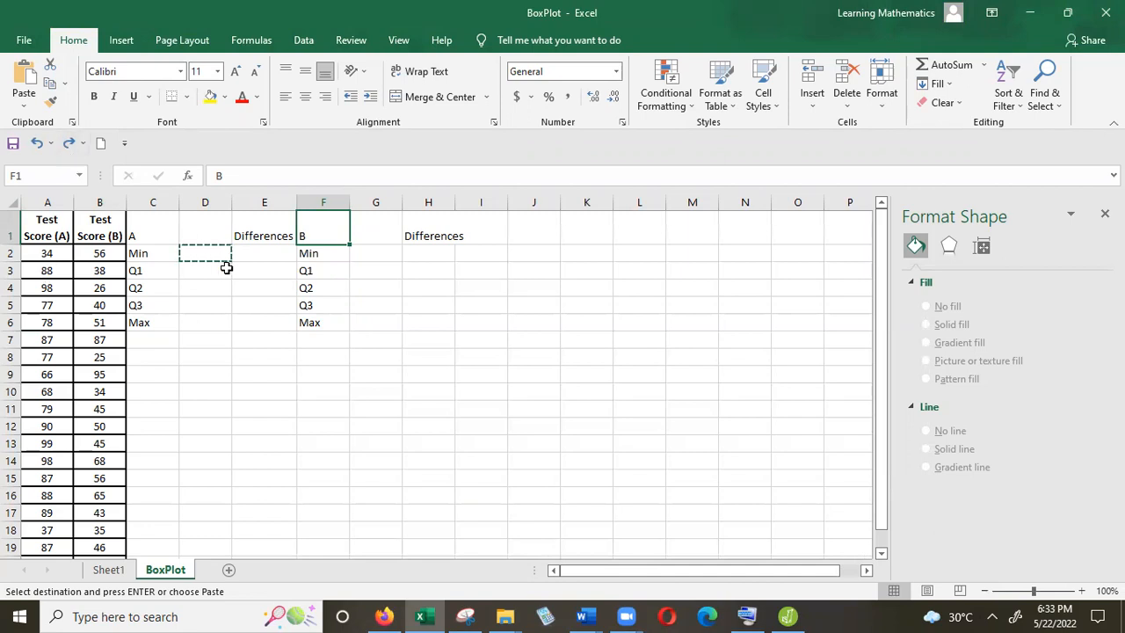
pyautogui.press('Escape')
pyautogui.write('=')
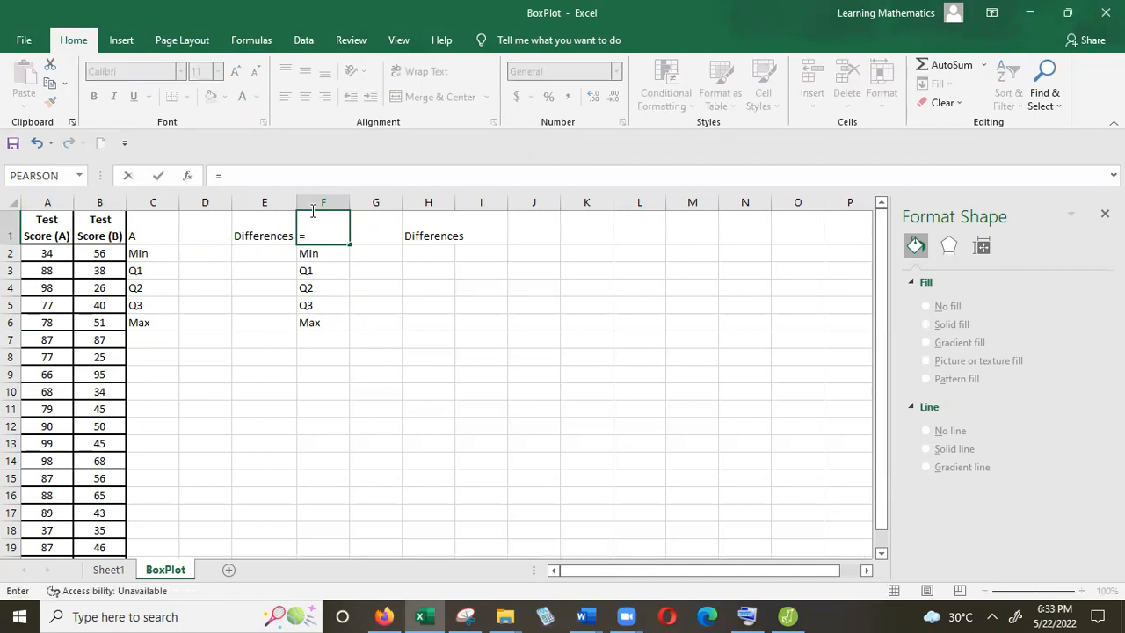
pyautogui.press('BackSpace')
# Step: Calculate the minimum of the group A scores in D2 with the MIN function over A2:A20
pyautogui.click(215, 254)
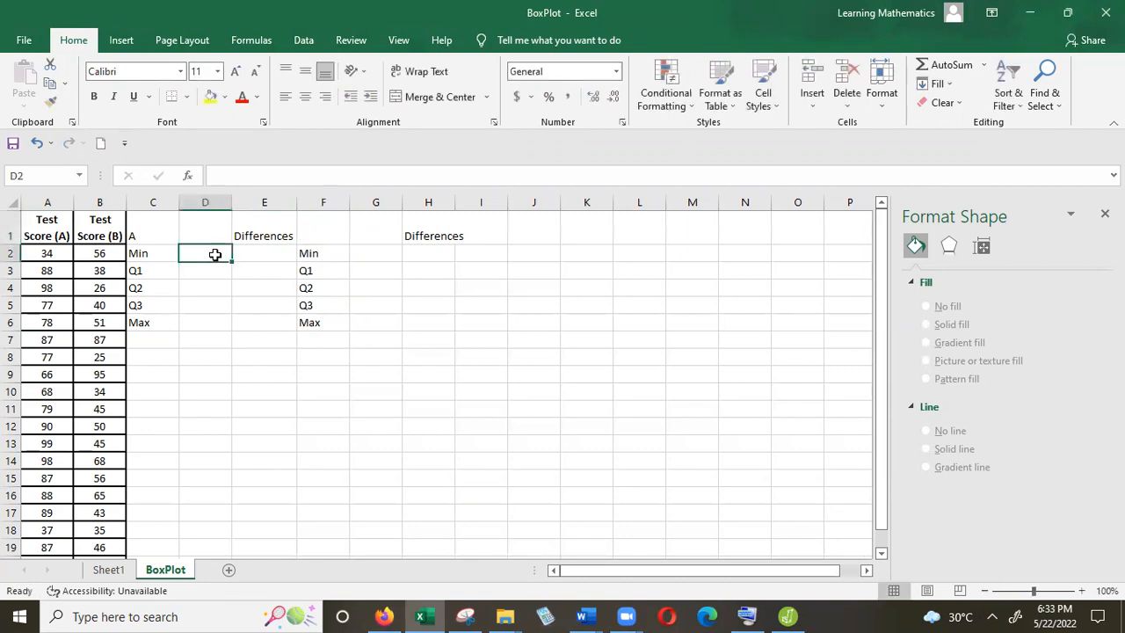
pyautogui.write('=')
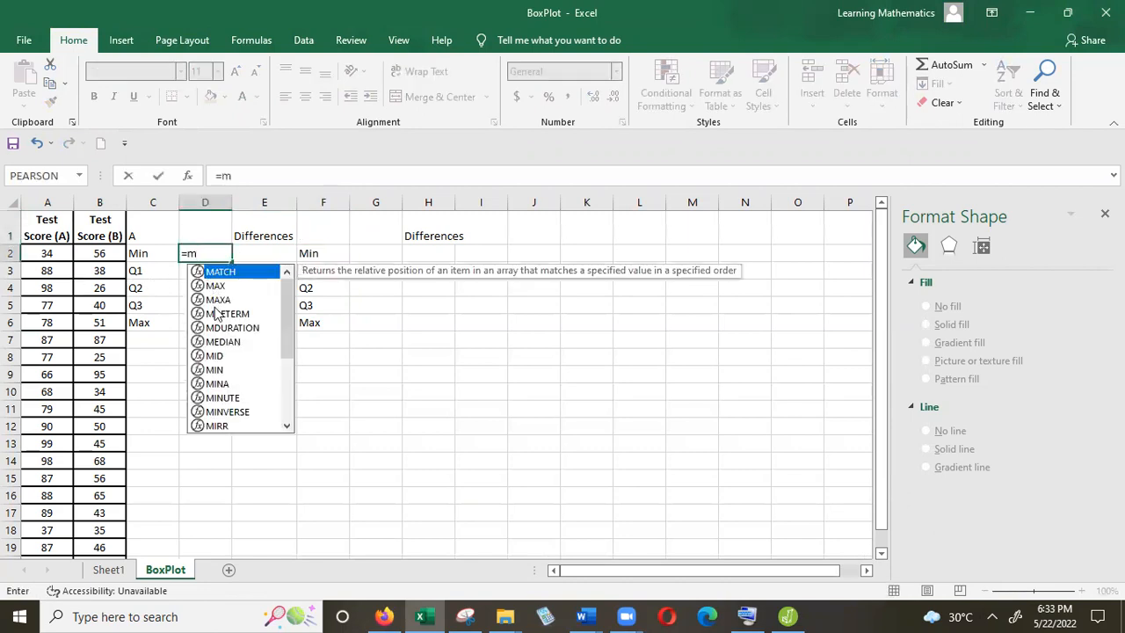
pyautogui.write('m')
pyautogui.doubleClick(211, 369)
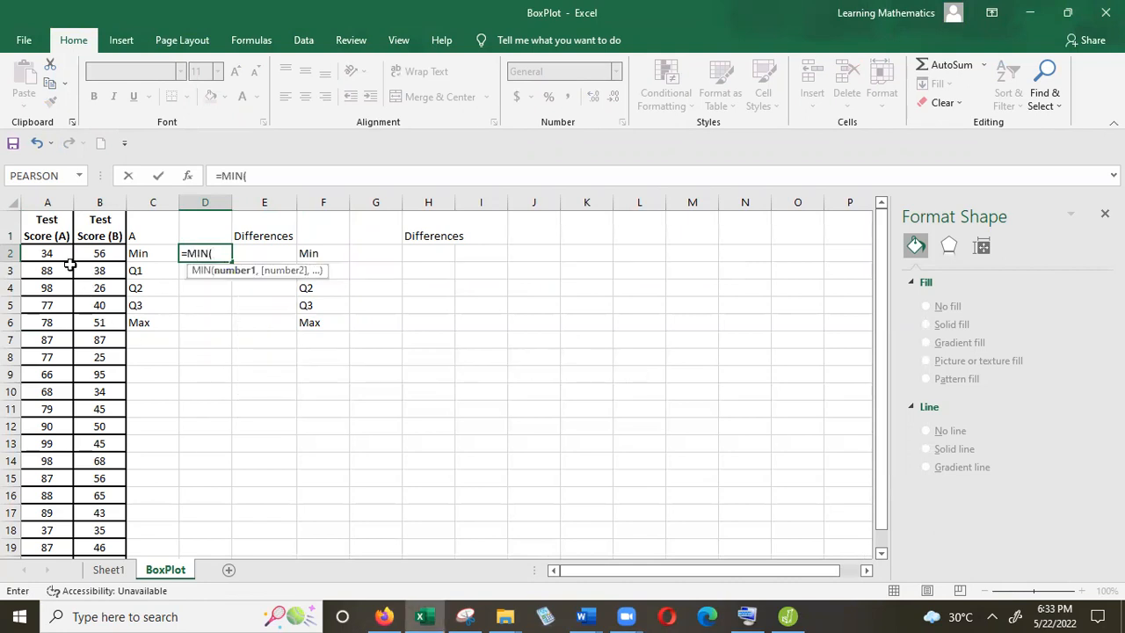
pyautogui.moveTo(54, 254); pyautogui.dragTo(54, 529)
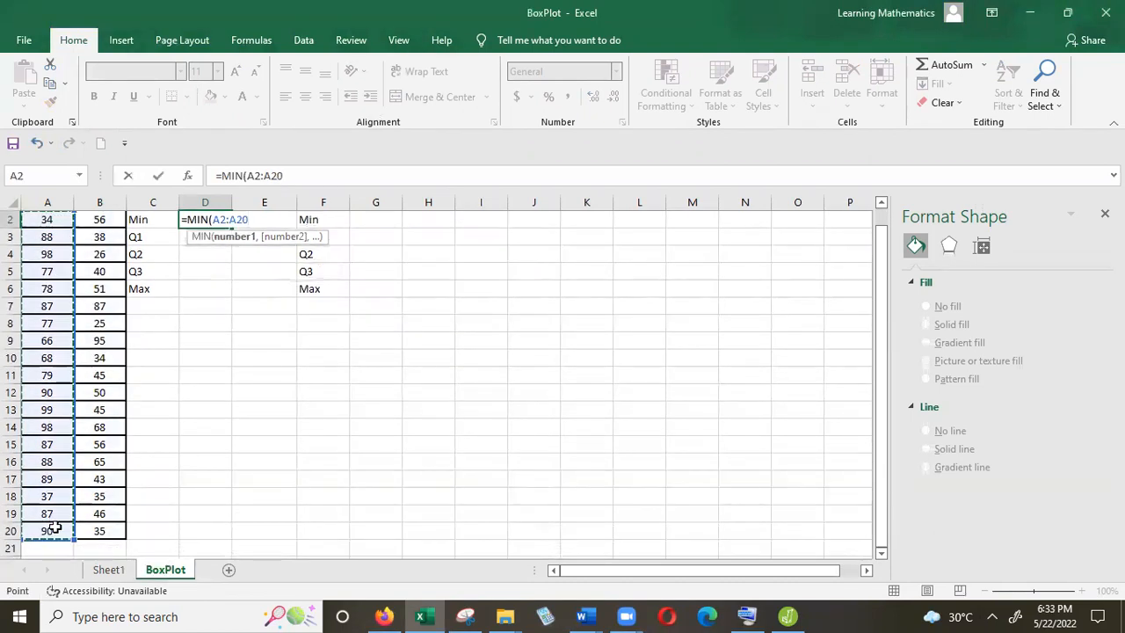
pyautogui.press('Return')
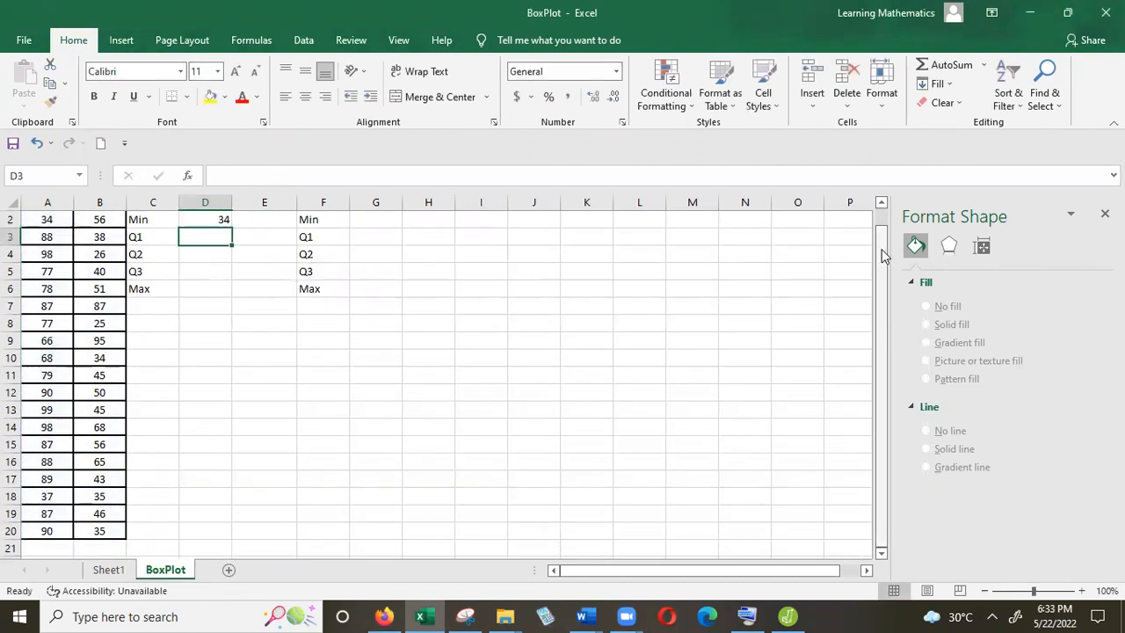
# Step: Calculate group A's first quartile in D3 with QUARTILE.EXC over A2:A20 and quart 1
pyautogui.scroll(1, 881, 213)
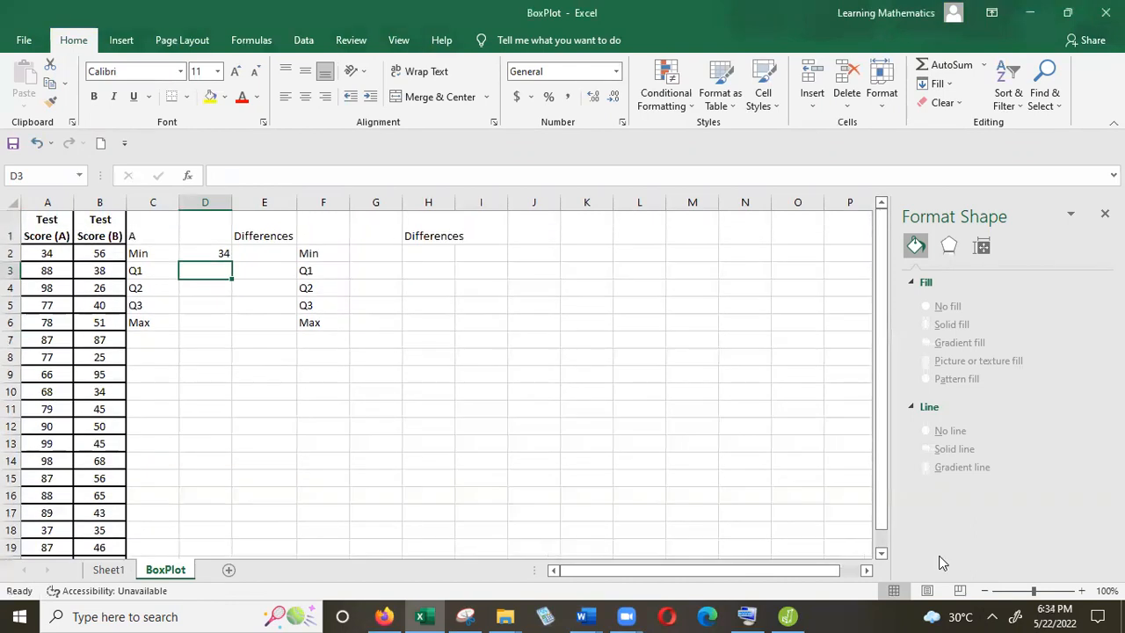
pyautogui.click(984, 593)
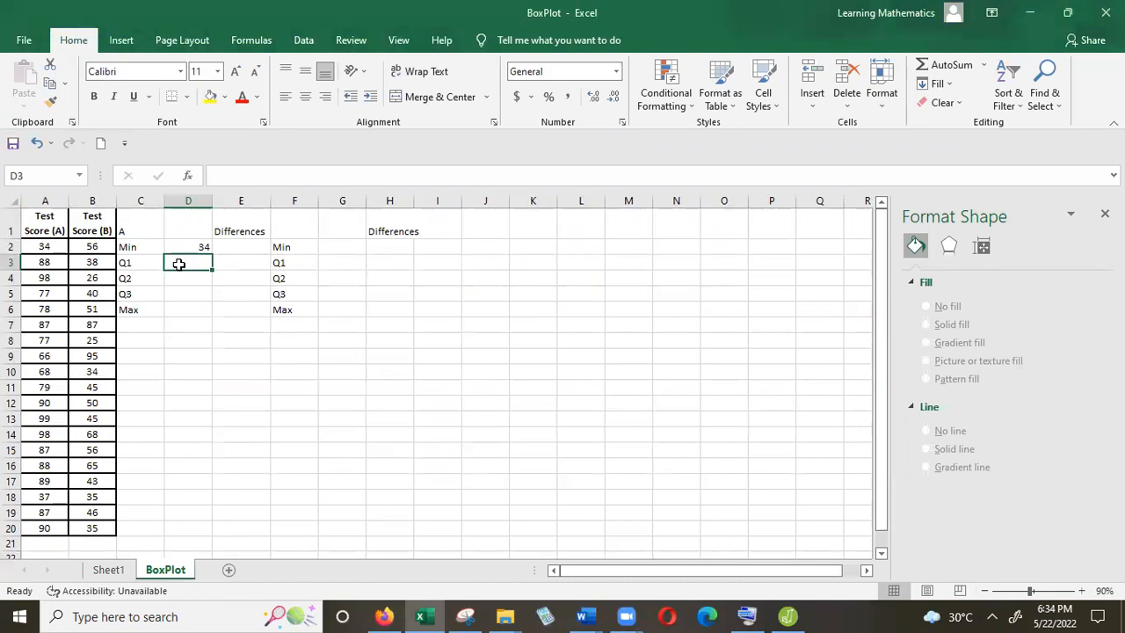
pyautogui.write('=q')
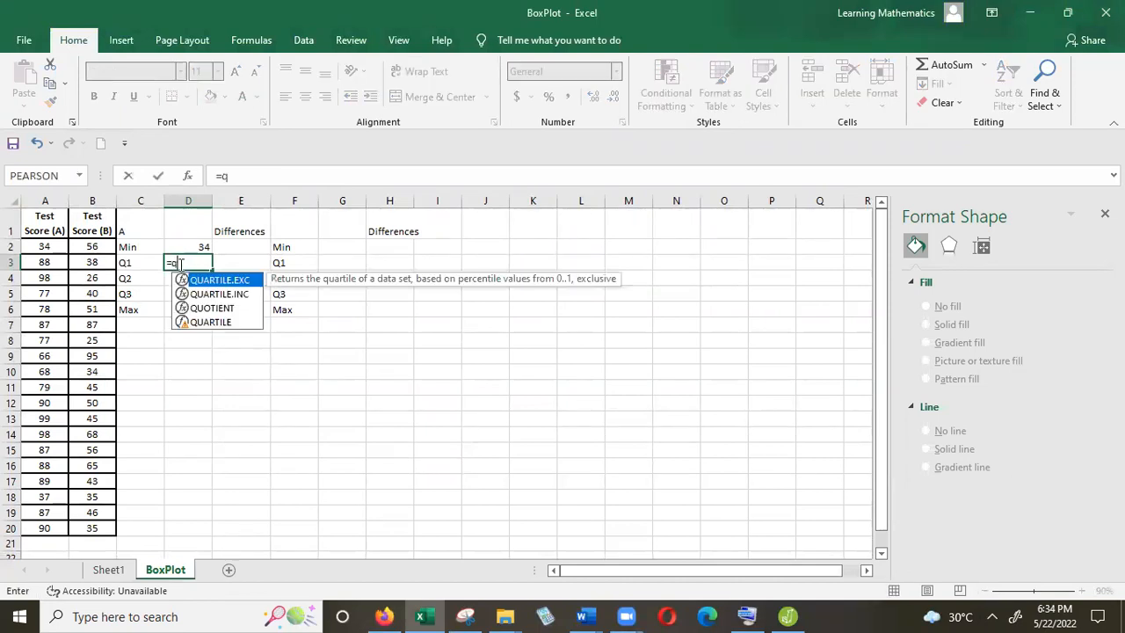
pyautogui.doubleClick(219, 281)
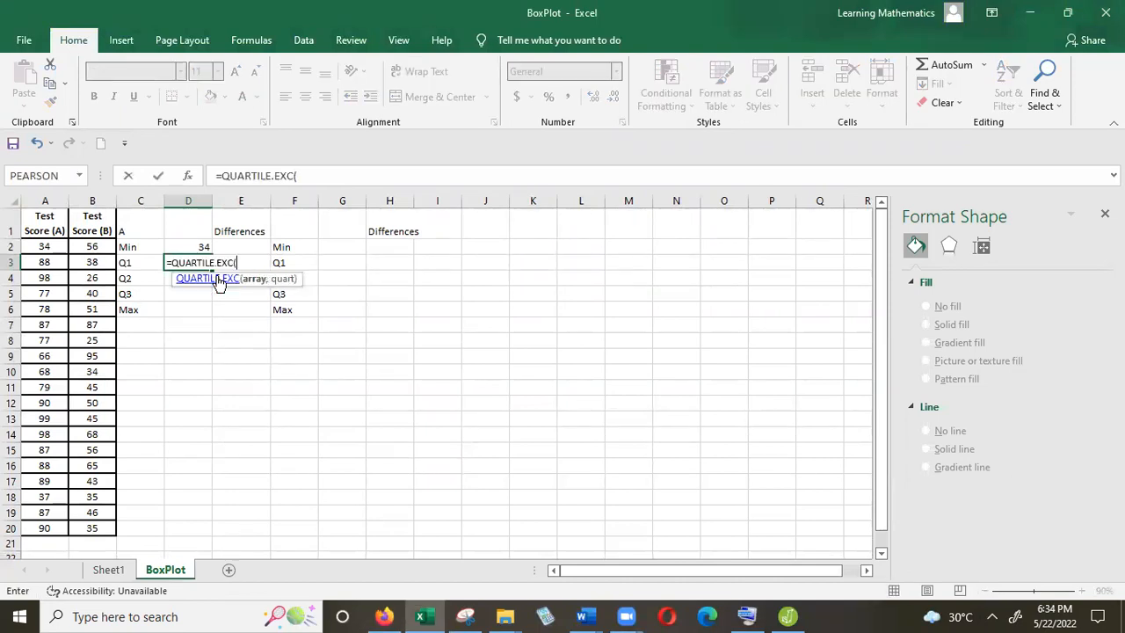
pyautogui.moveTo(46, 246); pyautogui.dragTo(50, 529)
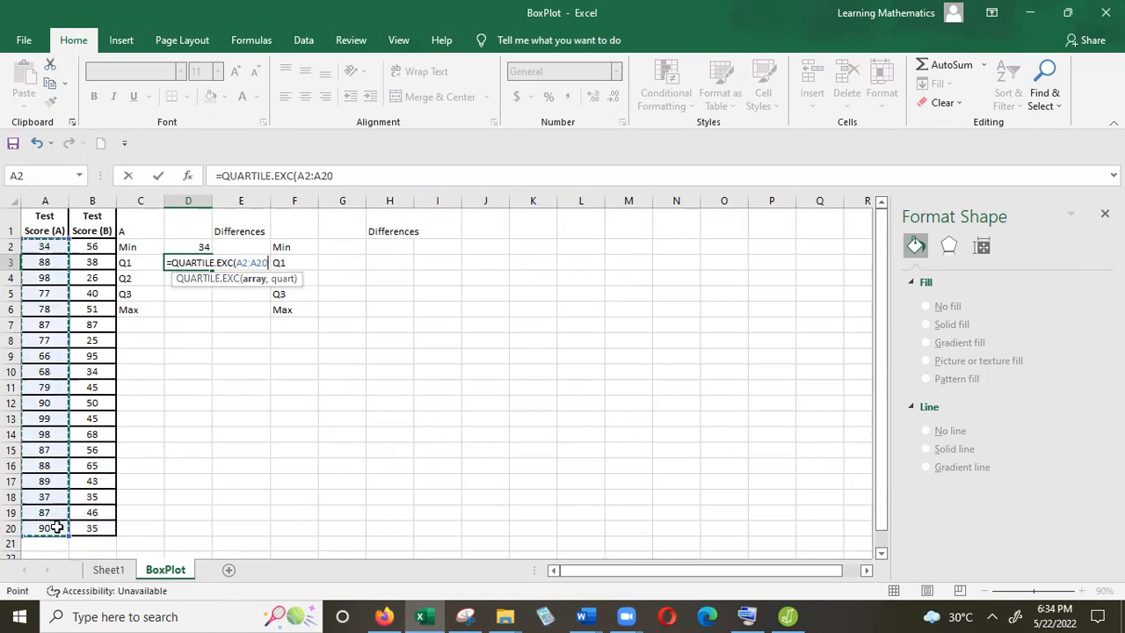
pyautogui.write(',')
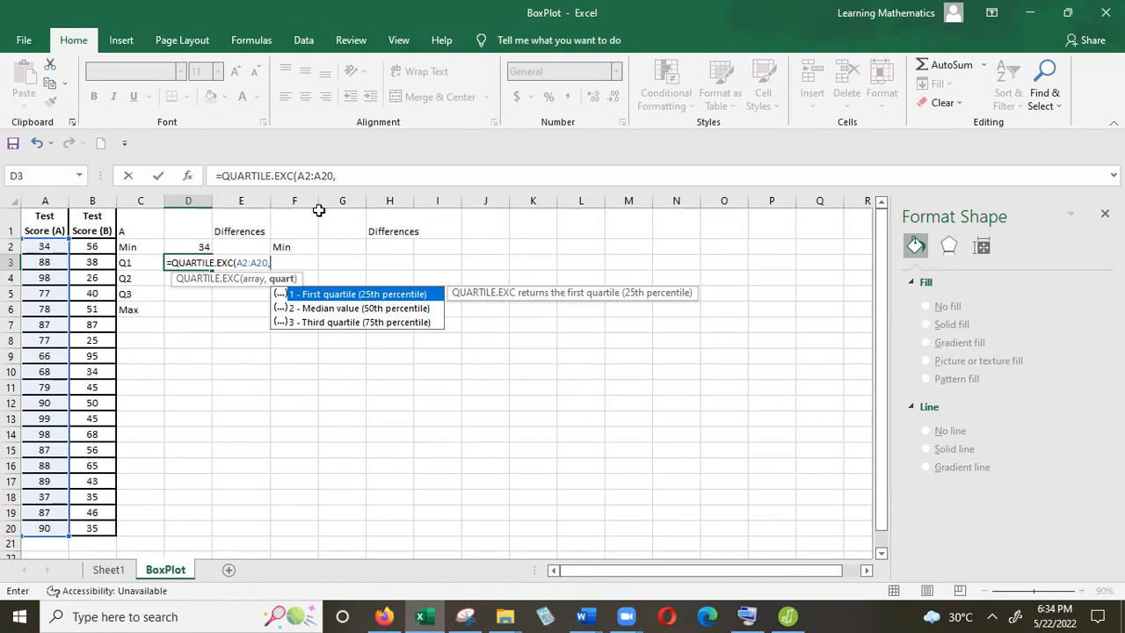
pyautogui.write('1')
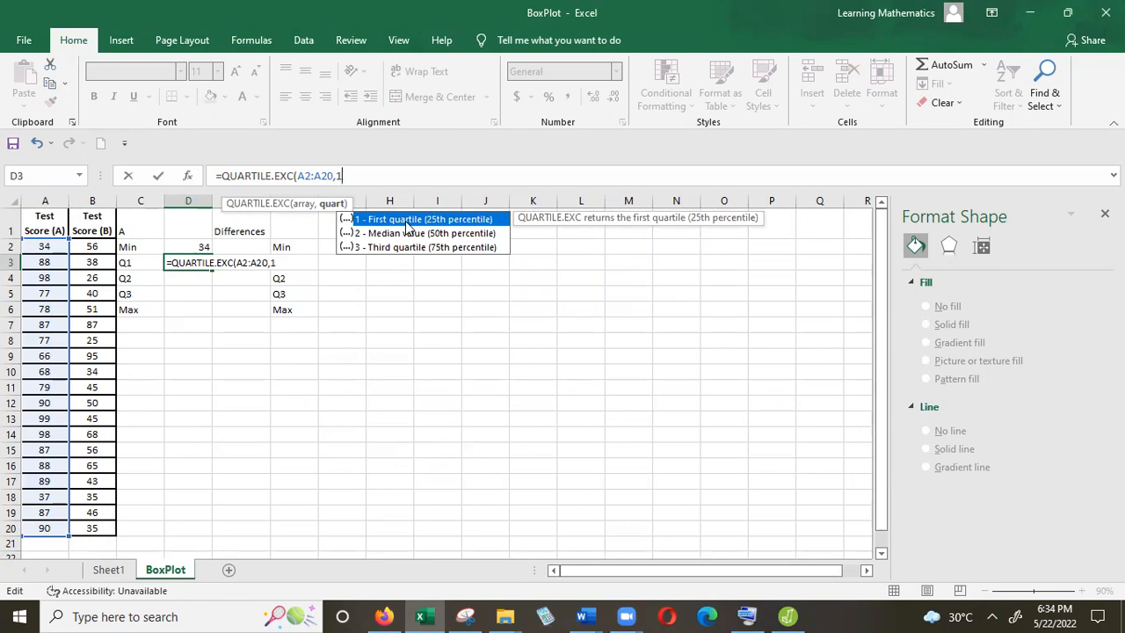
pyautogui.press('Return')
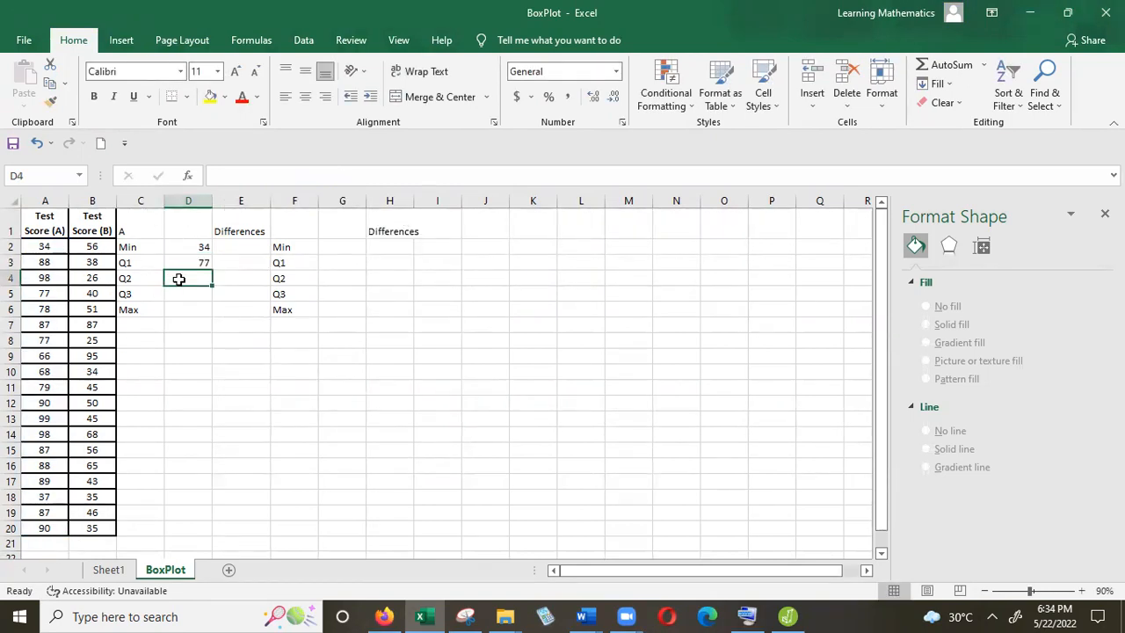
# Step: Calculate group A's median in D4 with QUARTILE.EXC over A2:A20 and quart 2
pyautogui.write('=')
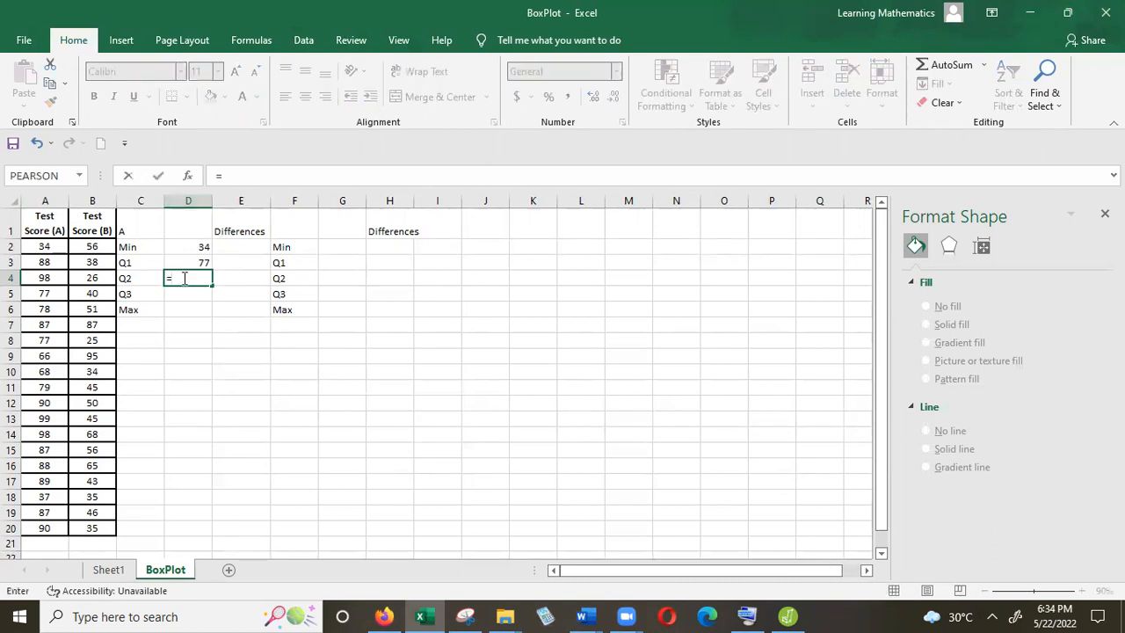
pyautogui.write('q')
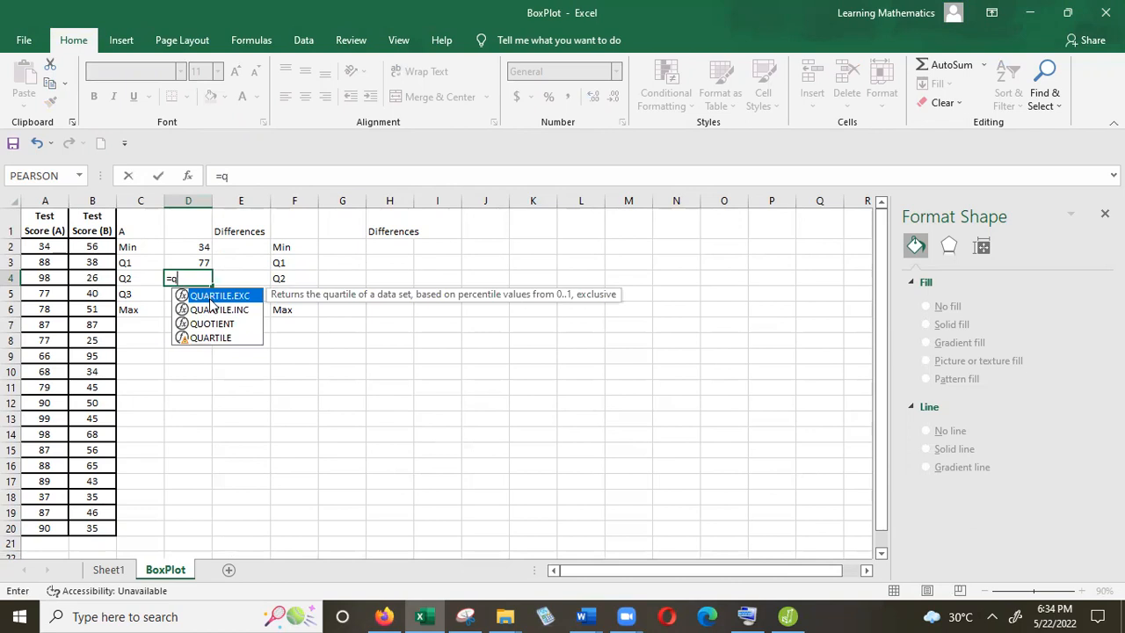
pyautogui.doubleClick(211, 296)
pyautogui.moveTo(45, 247); pyautogui.dragTo(50, 531)
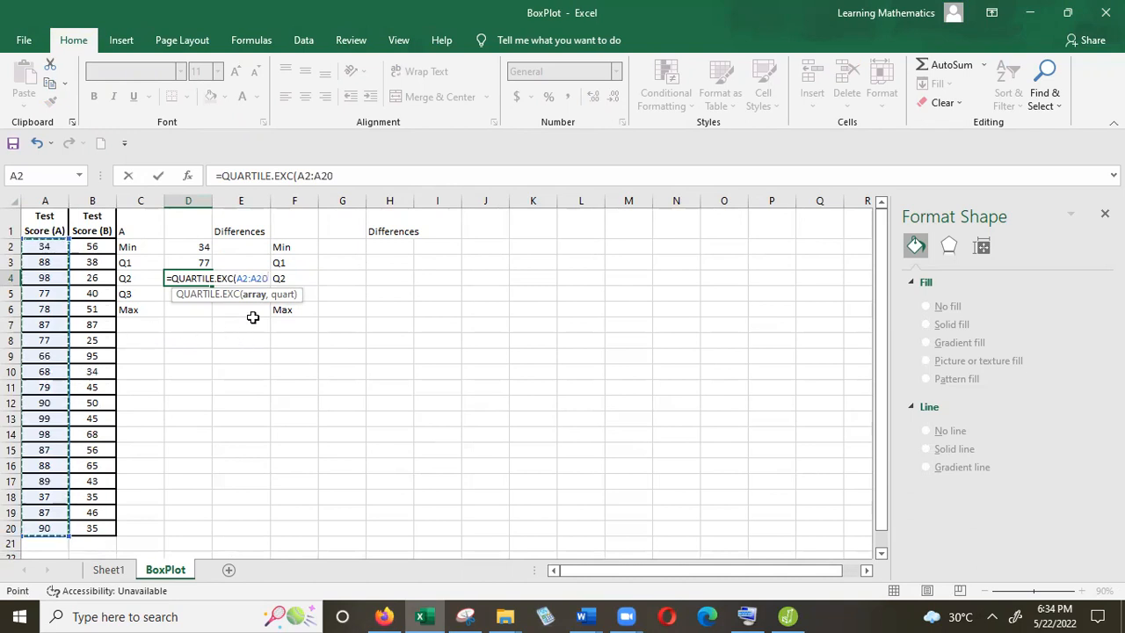
pyautogui.write(',')
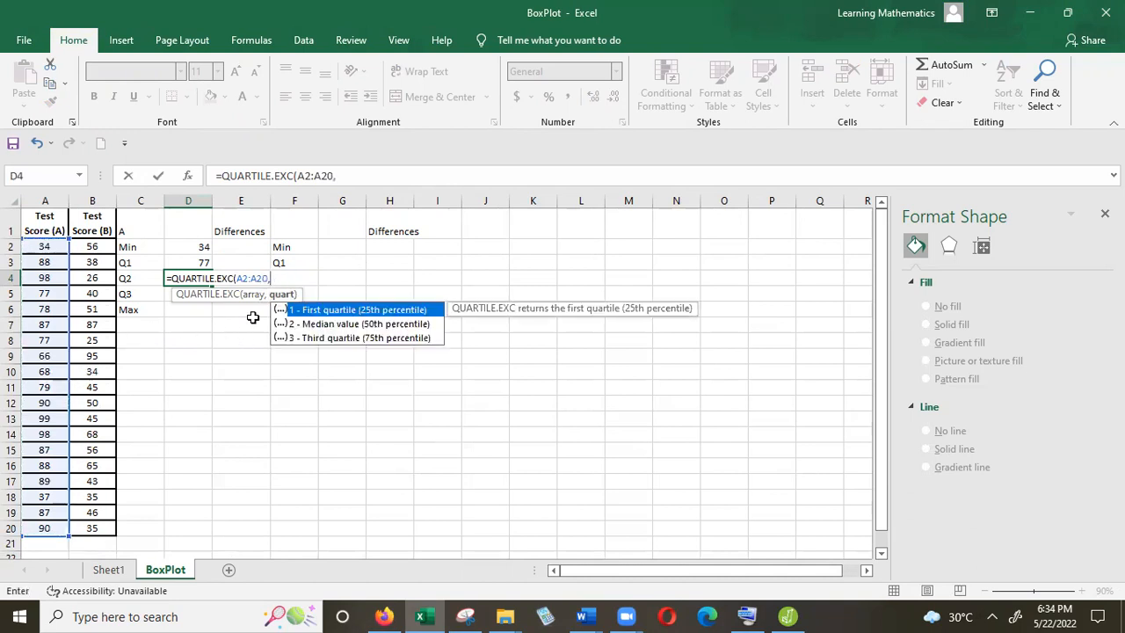
pyautogui.doubleClick(366, 323)
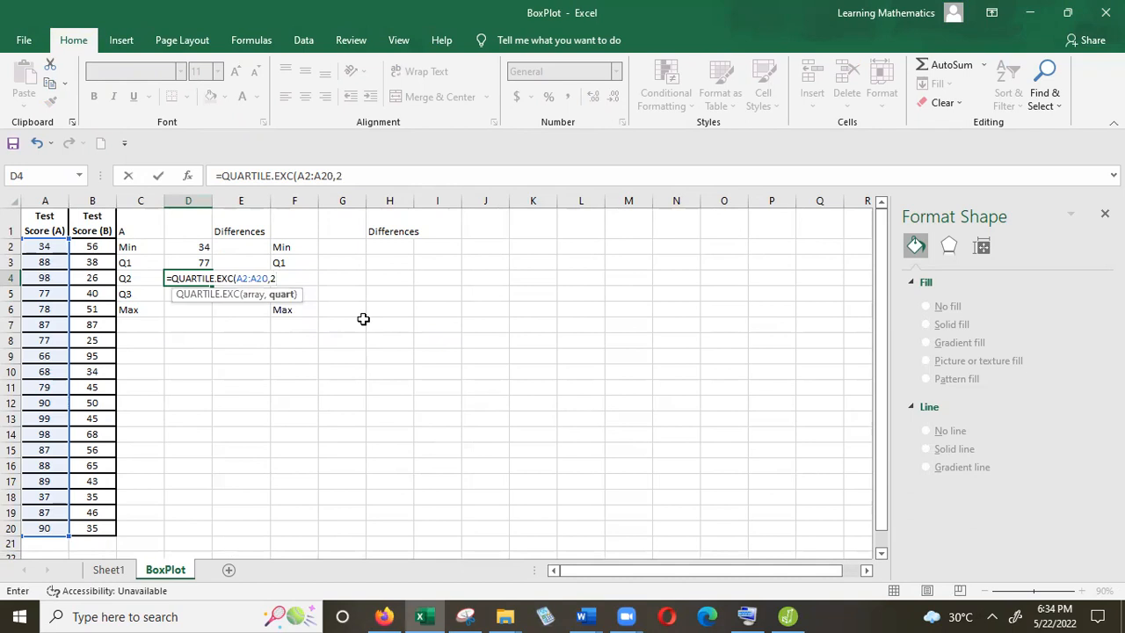
pyautogui.press('Return')
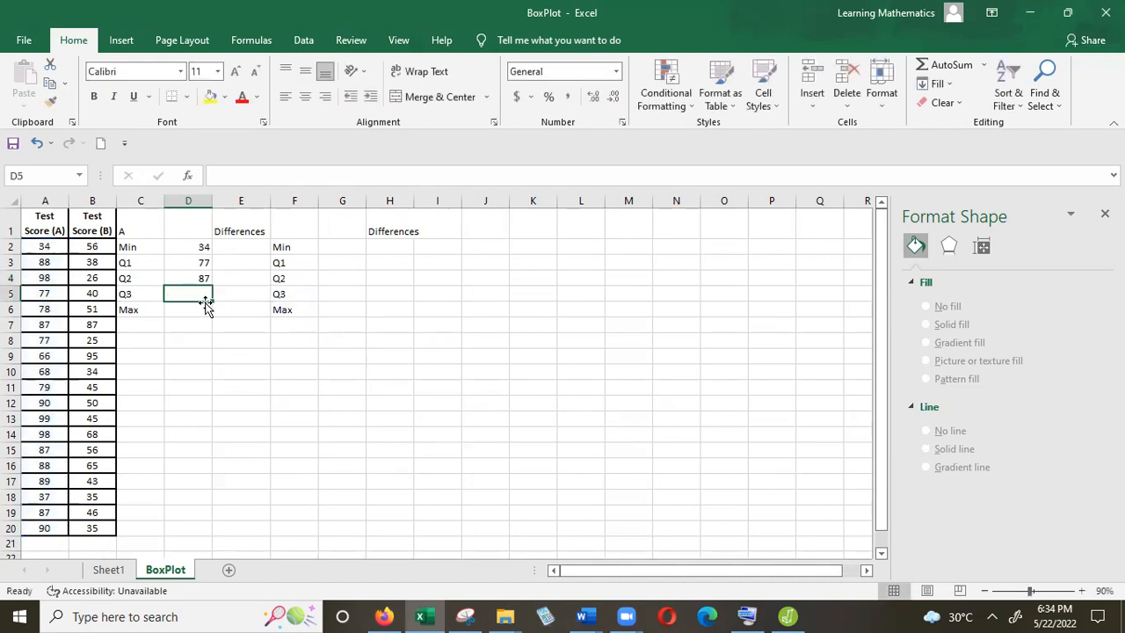
# Step: Calculate group A's third quartile in D5 with QUARTILE.EXC over A2:A20 and quart 3
pyautogui.write('=')
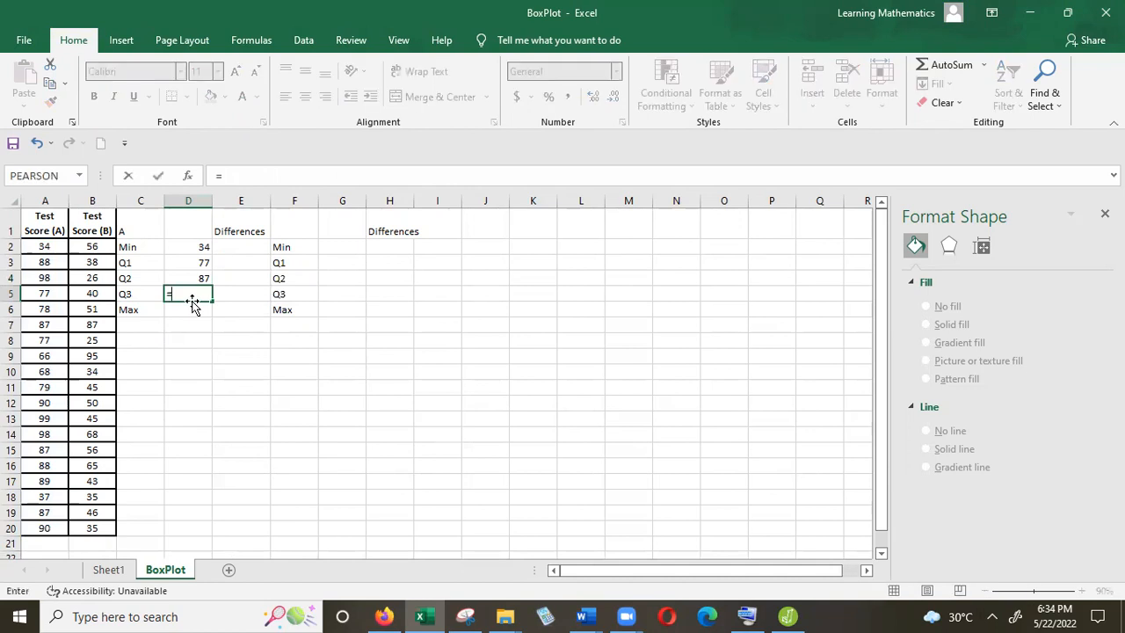
pyautogui.write('q')
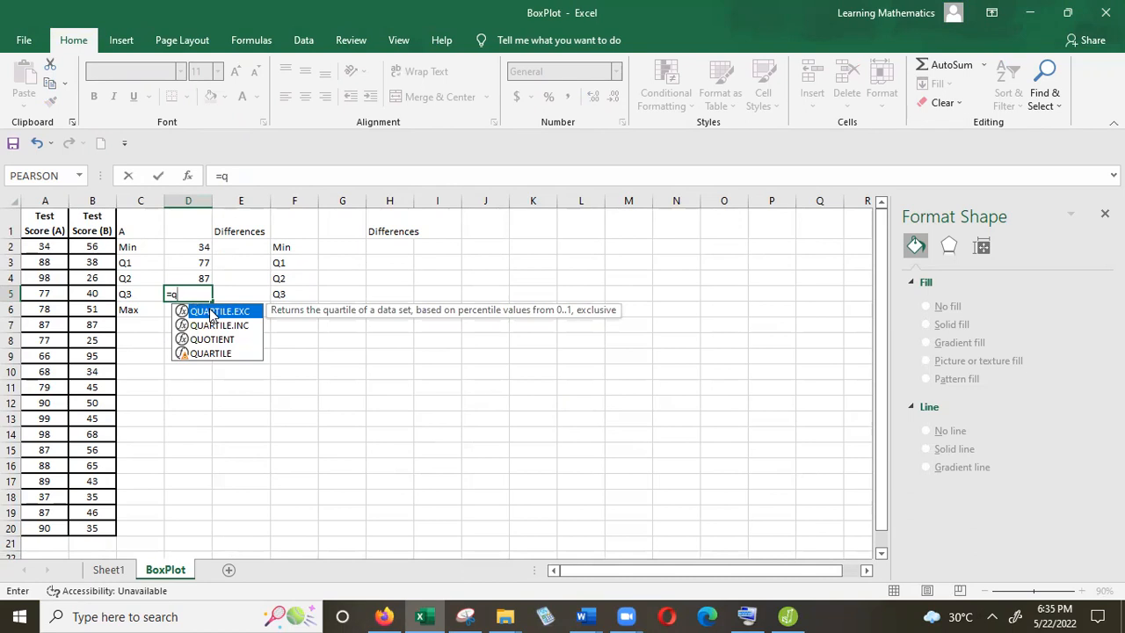
pyautogui.doubleClick(213, 312)
pyautogui.moveTo(42, 247); pyautogui.dragTo(48, 531)
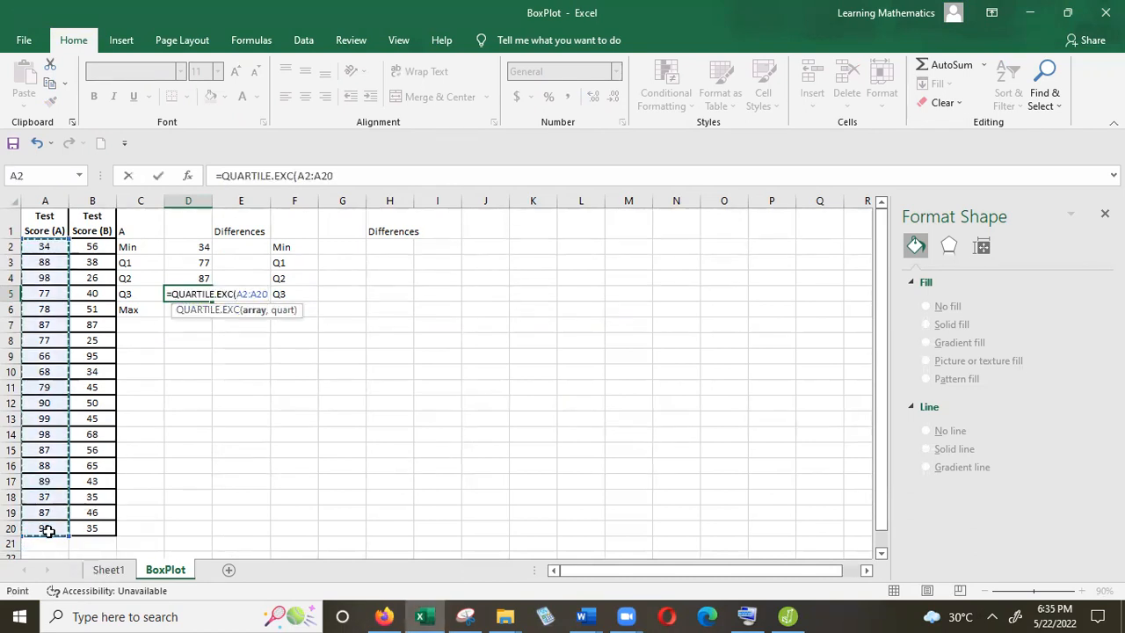
pyautogui.write(',')
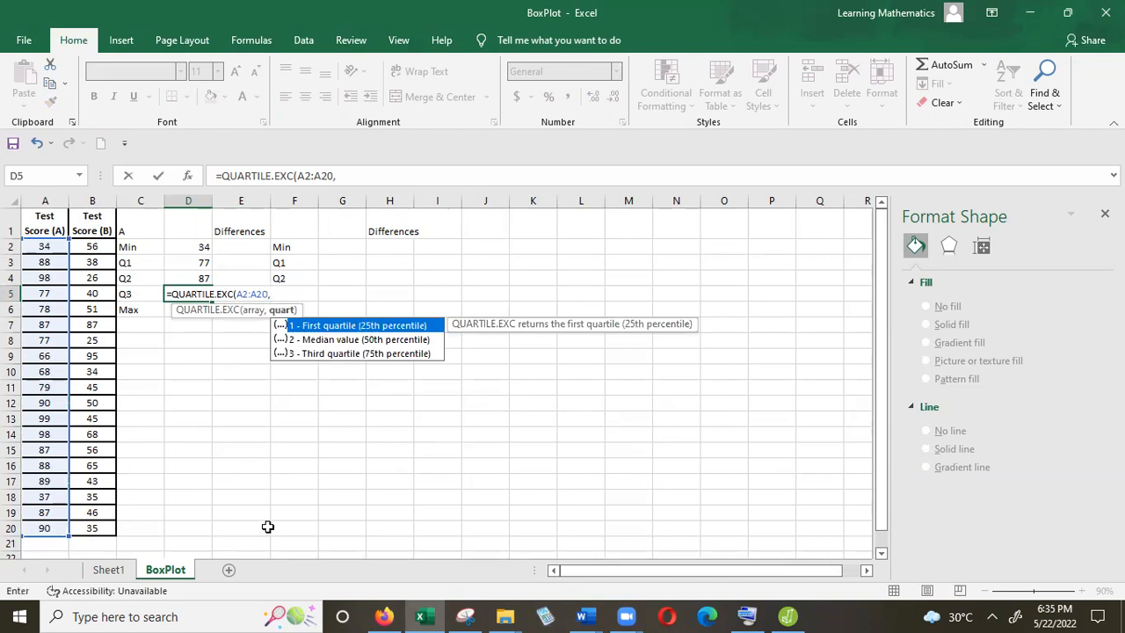
pyautogui.click(341, 362)
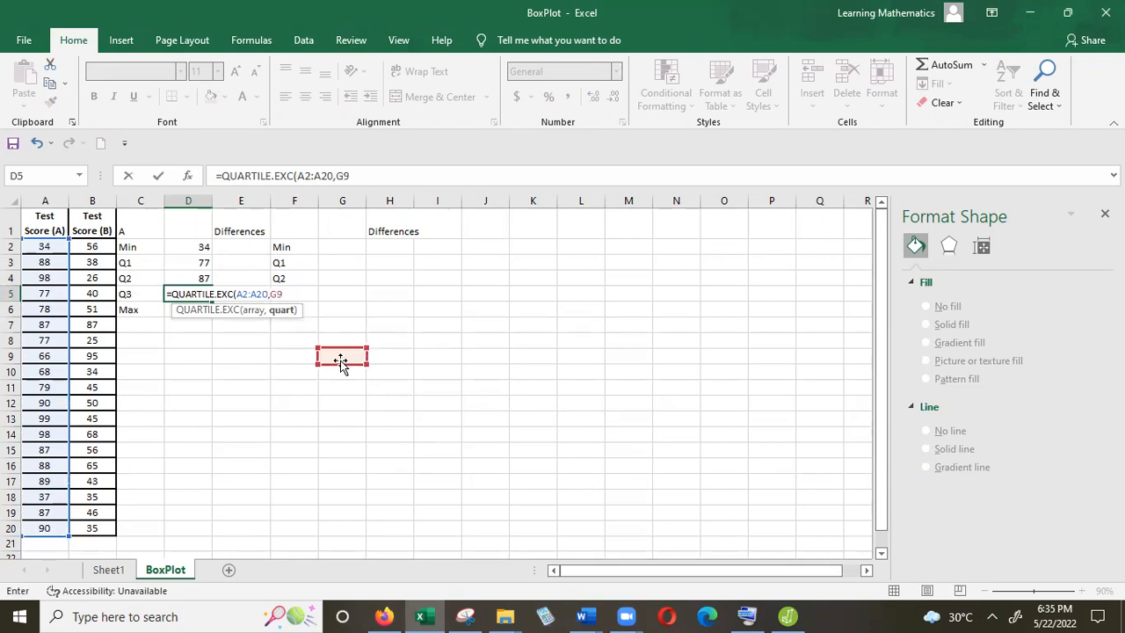
pyautogui.click(374, 177)
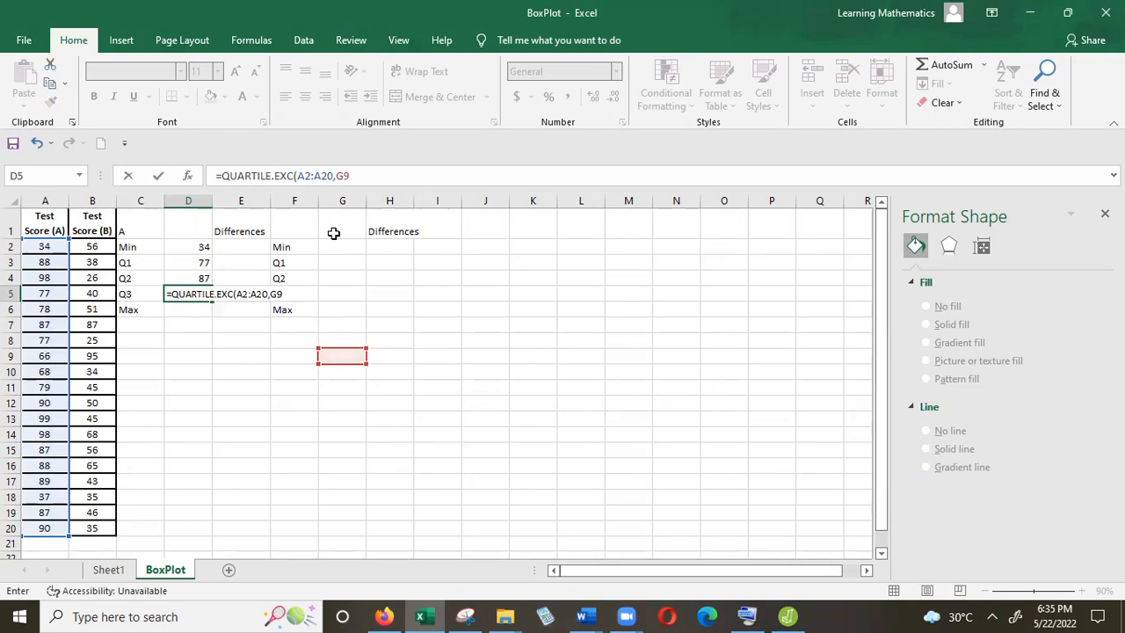
pyautogui.press('BackSpace')
pyautogui.press('BackSpace')
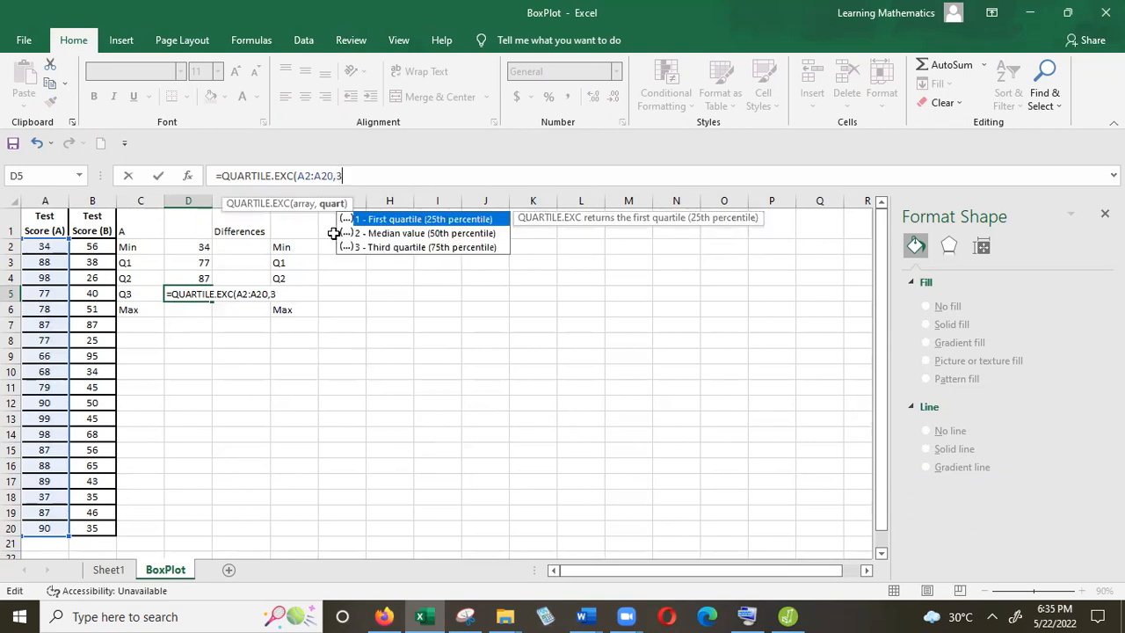
pyautogui.press('Return')
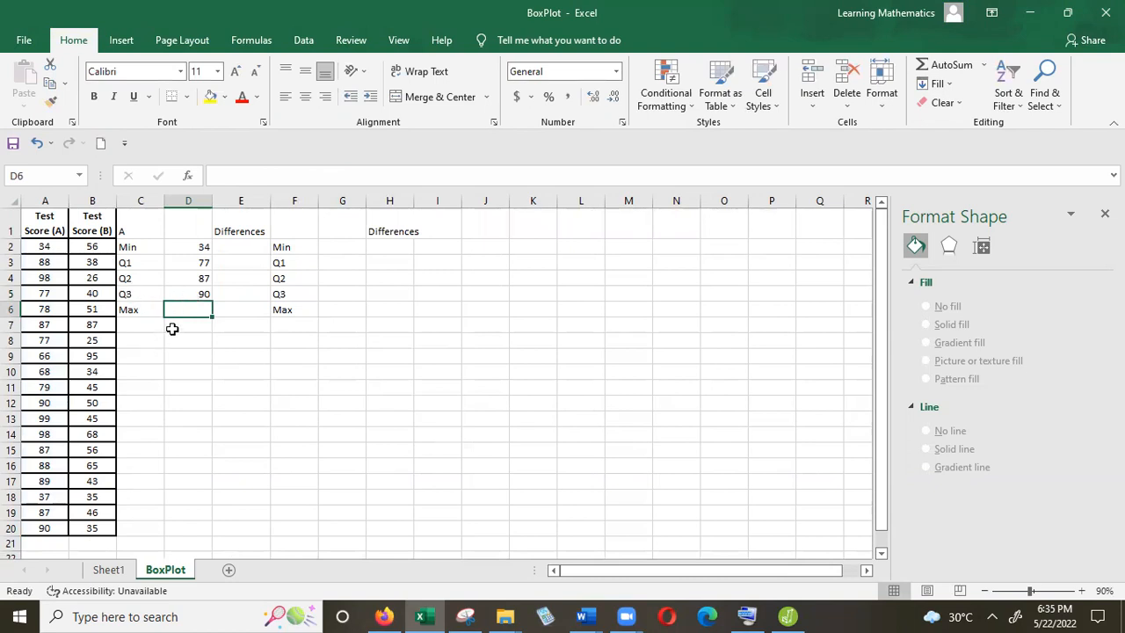
# Step: Calculate the maximum of the group A scores in D6 with the MAX function over A2:A20
pyautogui.write('=m')
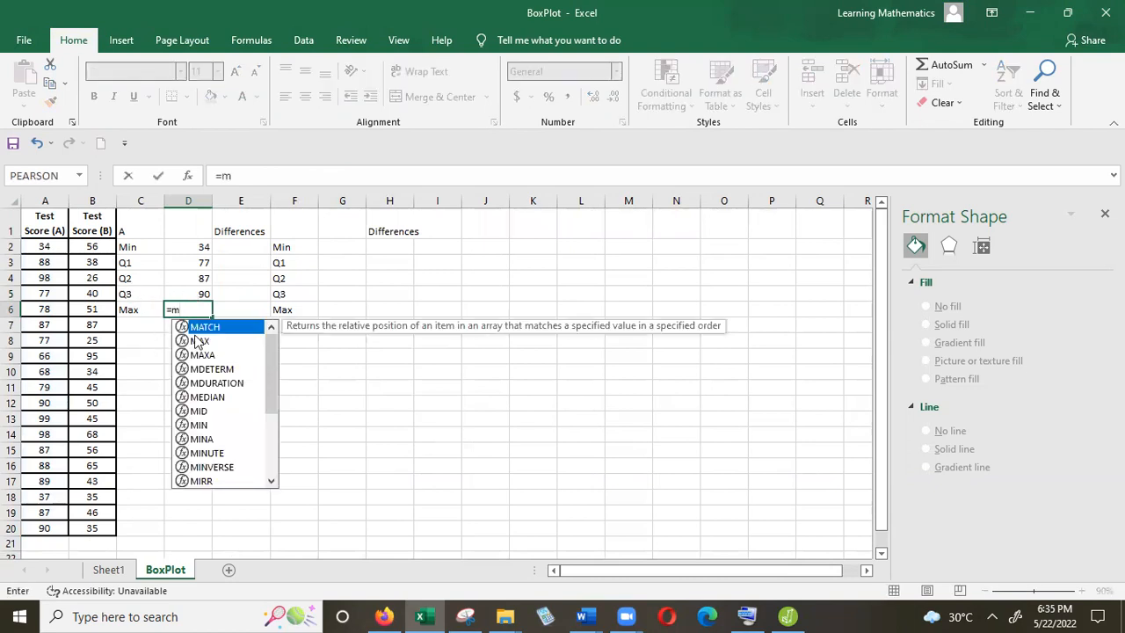
pyautogui.doubleClick(195, 341)
pyautogui.moveTo(42, 247); pyautogui.dragTo(49, 530)
pyautogui.press('Return')
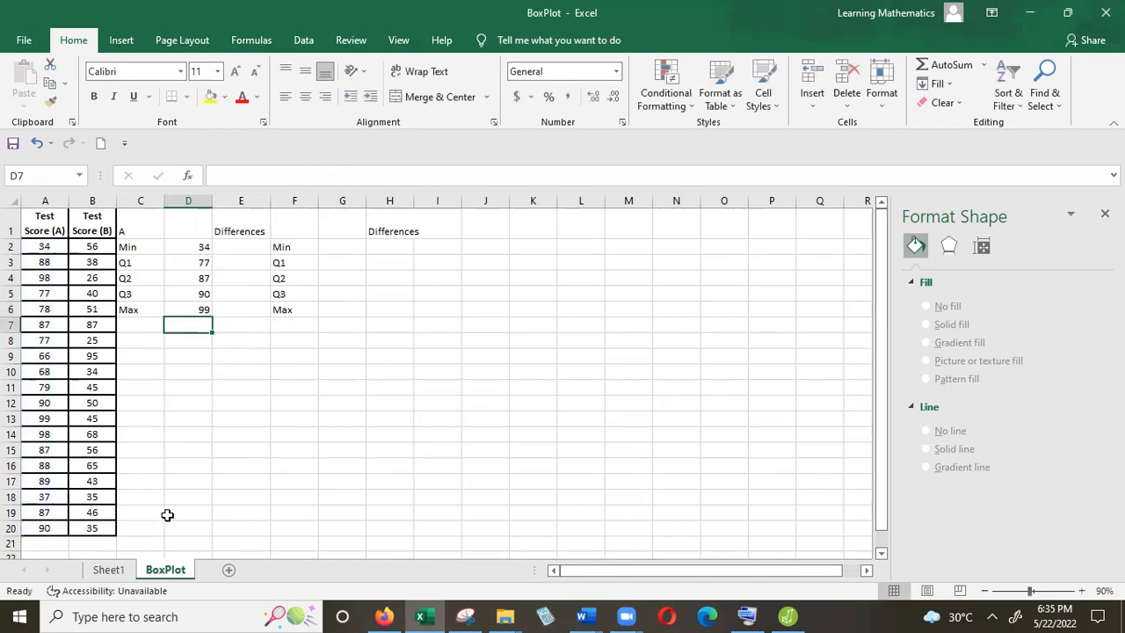
# Step: Enter the heading B in F1 and copy the group A summary formulas from D2:D6 into G2:G6
pyautogui.click(309, 224)
pyautogui.write('B')
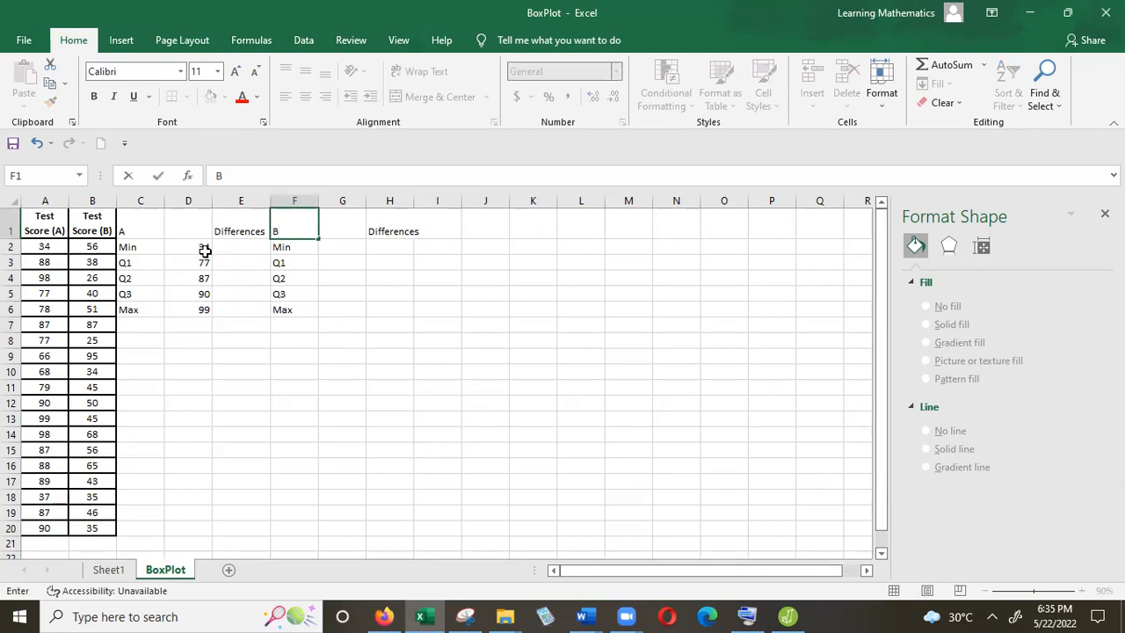
pyautogui.moveTo(193, 246); pyautogui.dragTo(195, 311)
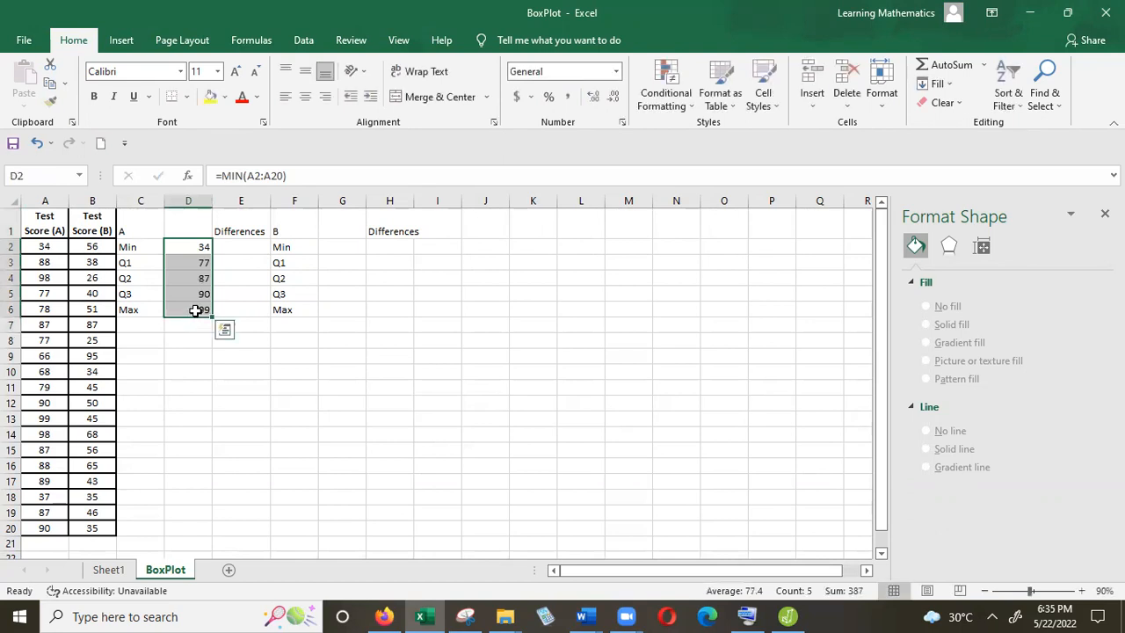
pyautogui.hotkey('ctrl', 'c')
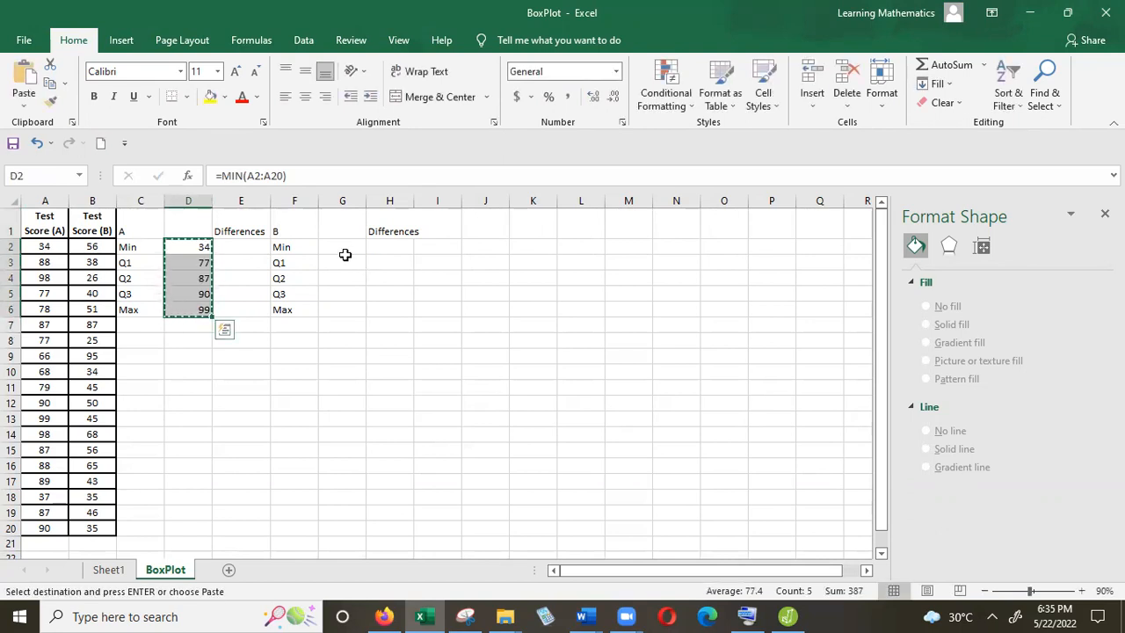
pyautogui.click(342, 248)
pyautogui.hotkey('ctrl', 'v')
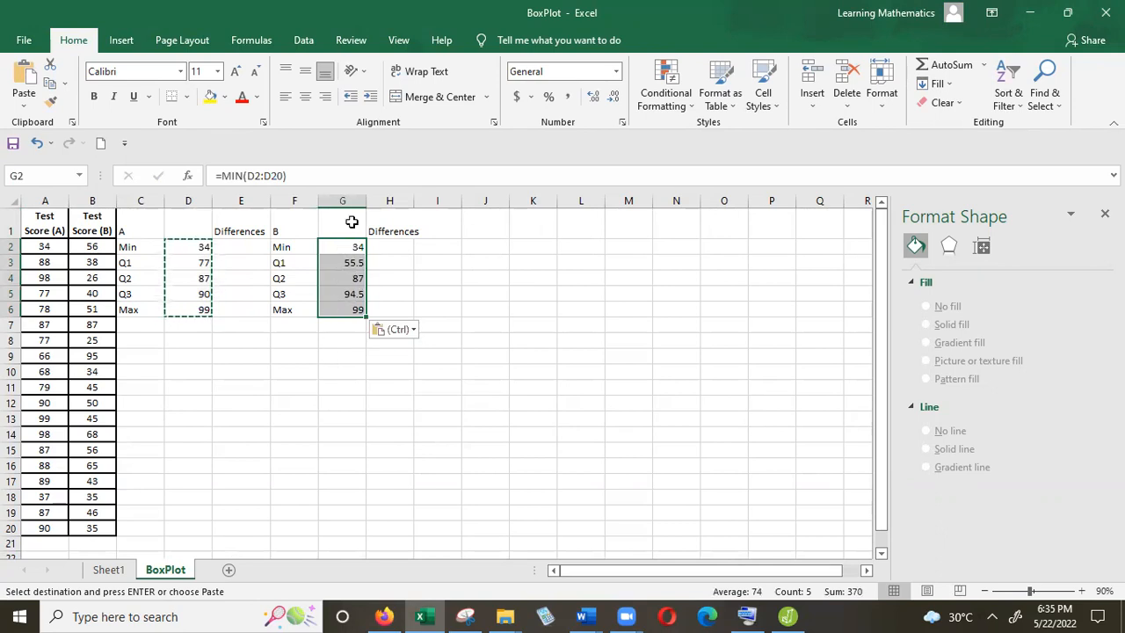
# Step: Change the range in the MIN formula in G2 to B2:B20 for the group B scores
pyautogui.click(350, 248)
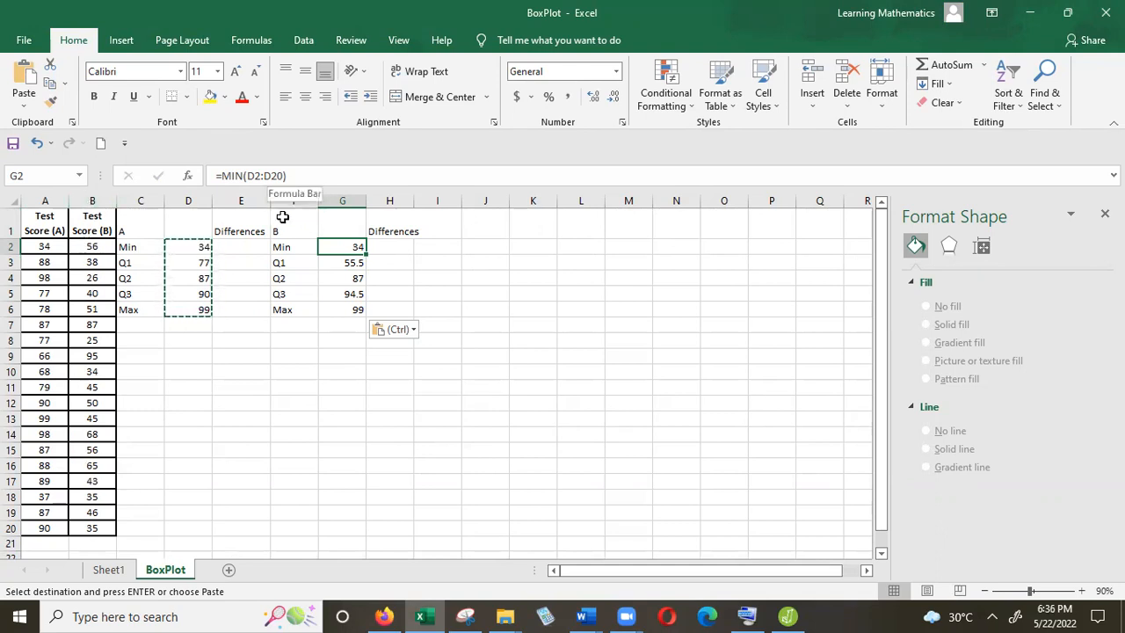
pyautogui.press('Delete')
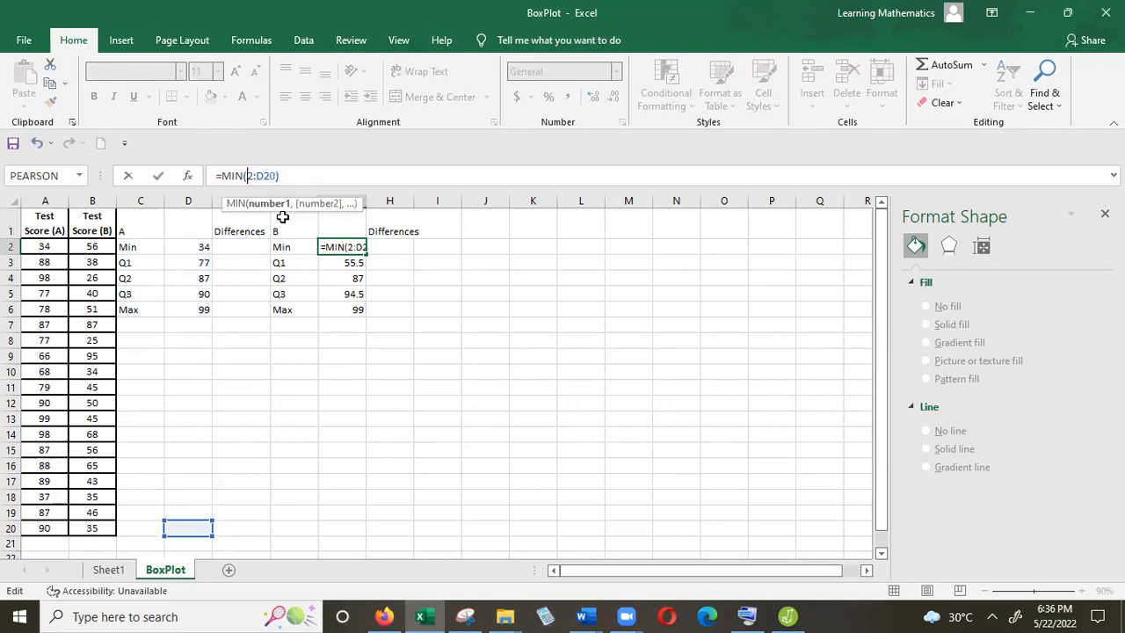
pyautogui.write('b')
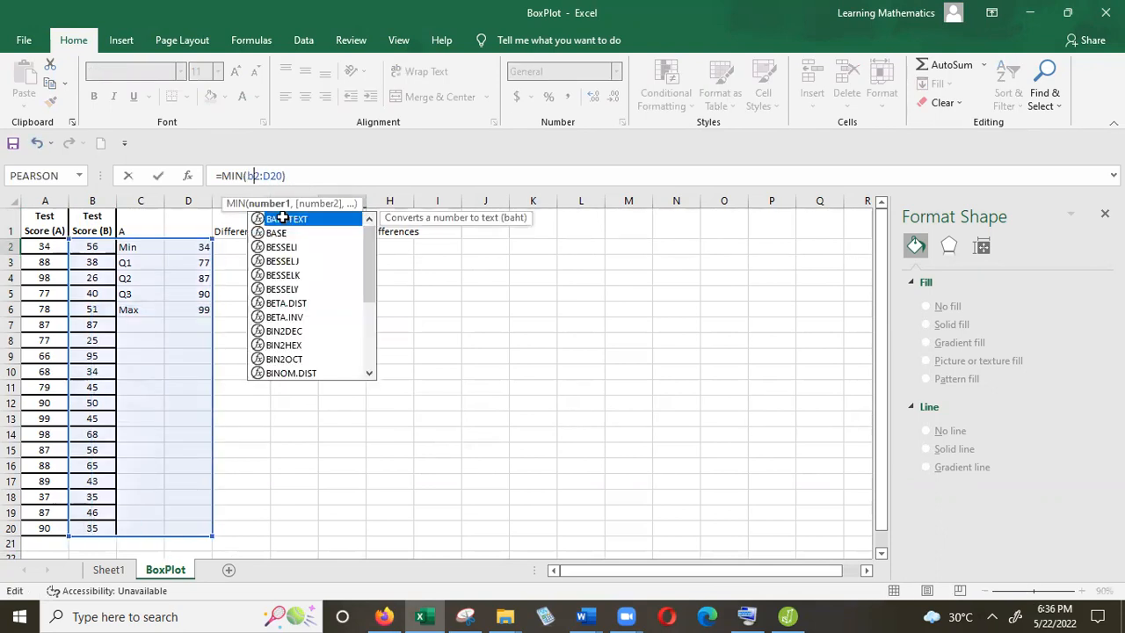
pyautogui.press('Right')
pyautogui.press('Right')
pyautogui.press('Right')
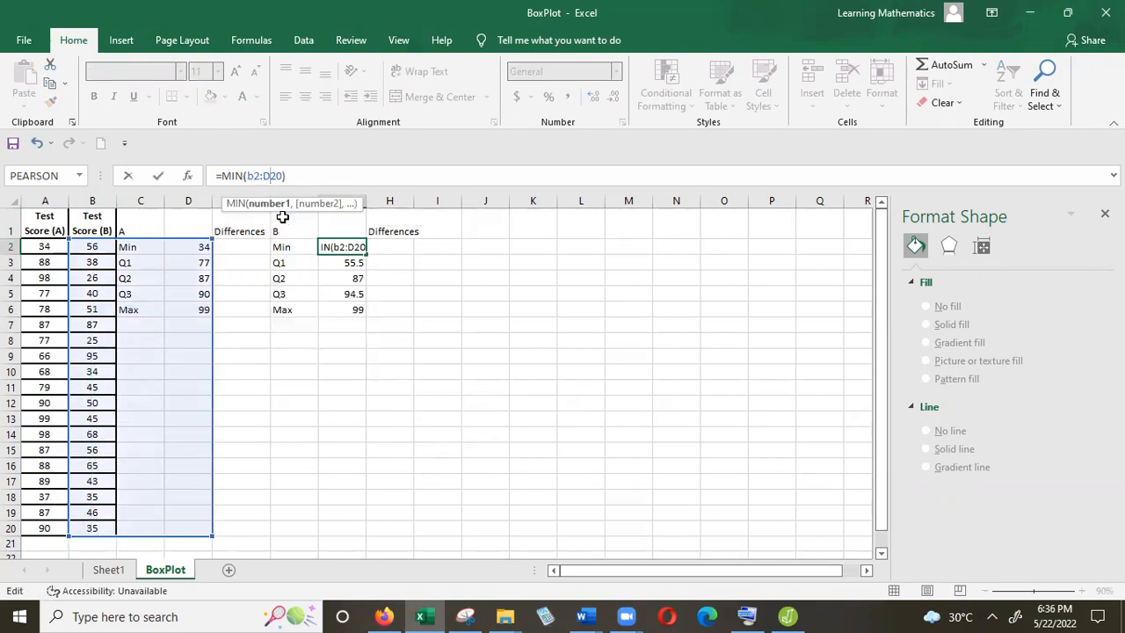
pyautogui.press('BackSpace')
pyautogui.write('b')
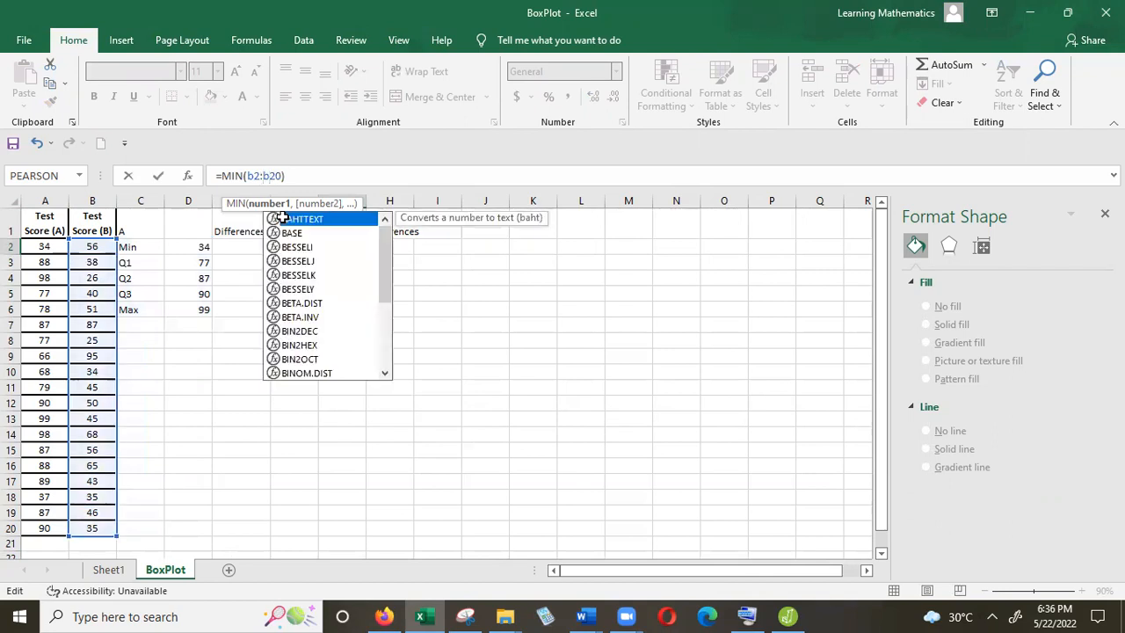
pyautogui.press('Return')
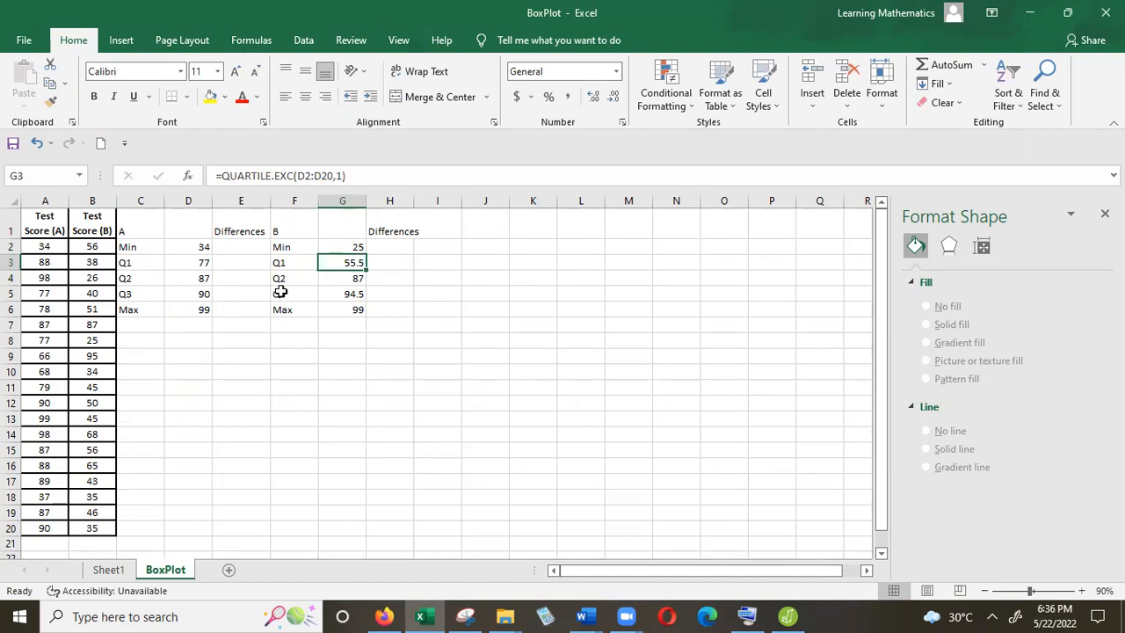
# Step: Copy the range reference B2:B20 from within the MIN formula in G2
pyautogui.click(345, 245)
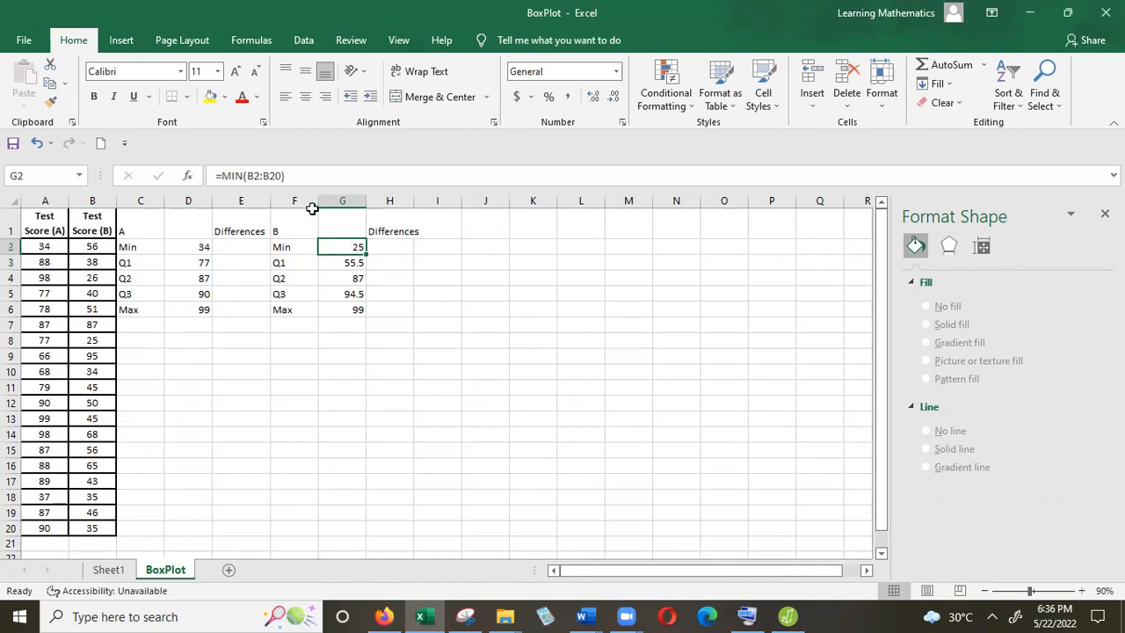
pyautogui.press('F2')
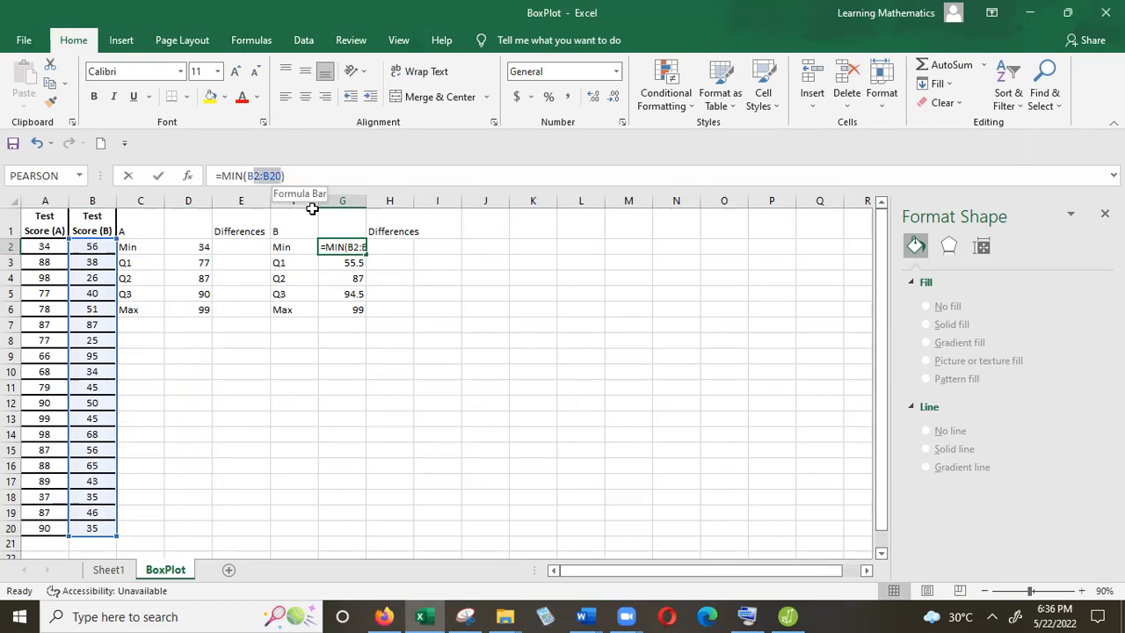
pyautogui.hotkey('shift', 'Left')
pyautogui.hotkey('ctrl', 'c')
pyautogui.click(351, 262)
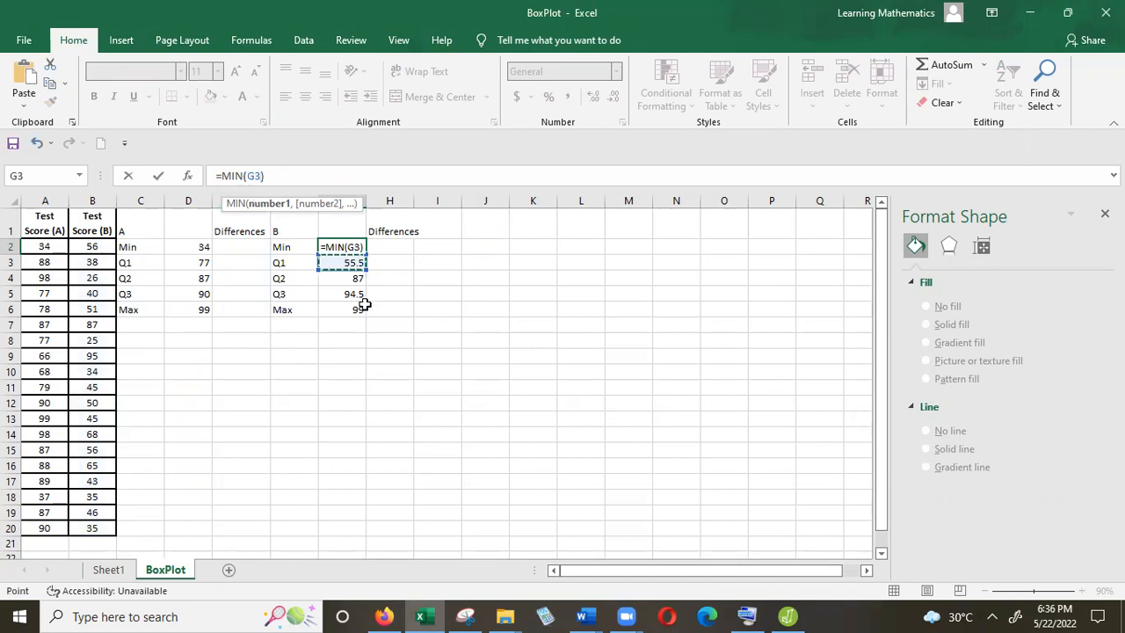
pyautogui.click(350, 295)
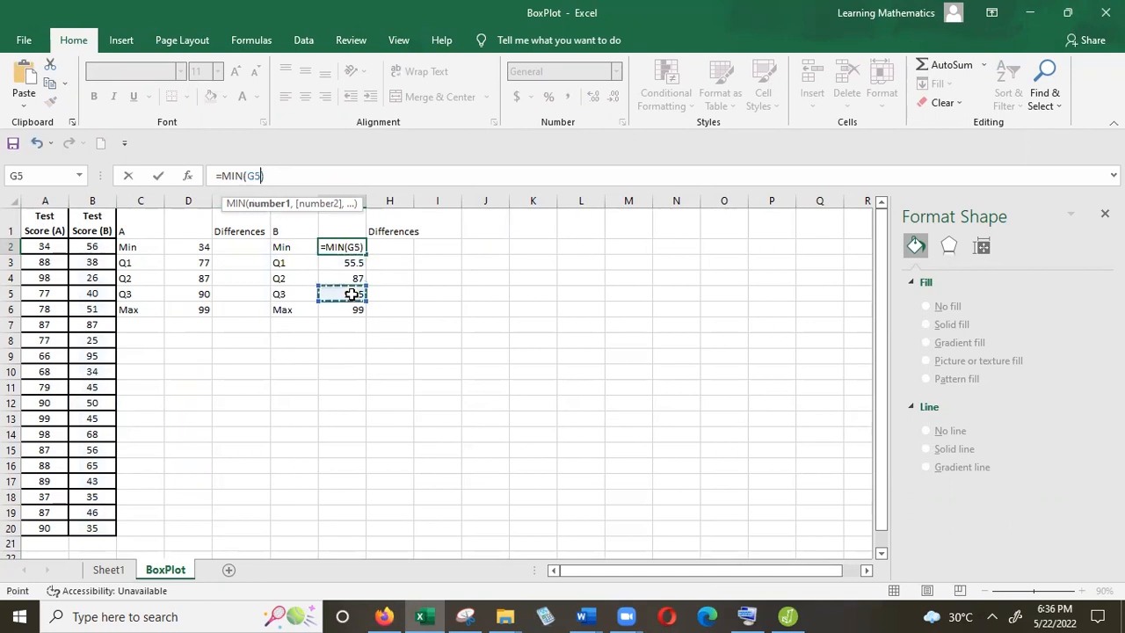
pyautogui.click(344, 249)
pyautogui.click(343, 260)
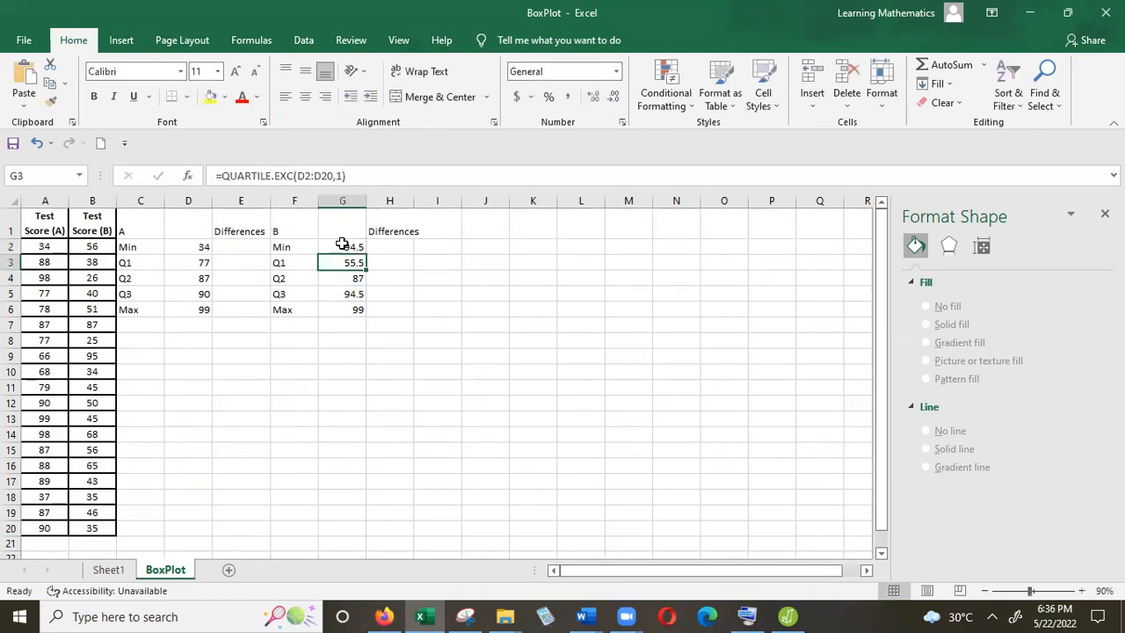
# Step: Rebuild the group B minimum formula in G2 with the MIN function over B2:B20
pyautogui.click(342, 245)
pyautogui.press('F2')
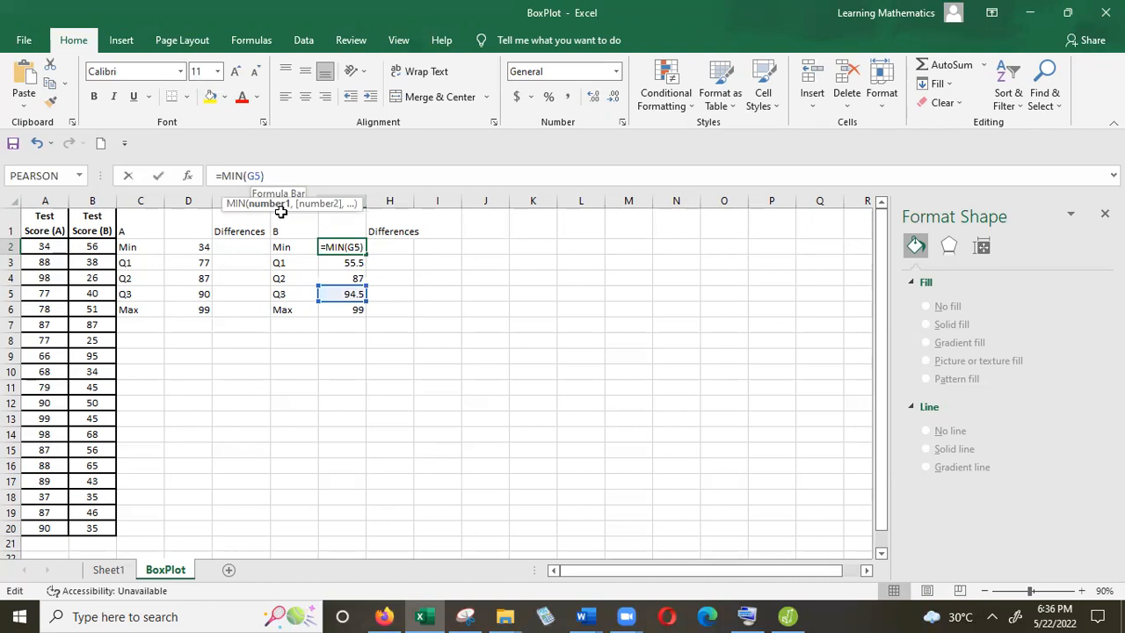
pyautogui.press('BackSpace')
pyautogui.press('BackSpace')
pyautogui.press('BackSpace')
pyautogui.press('BackSpace')
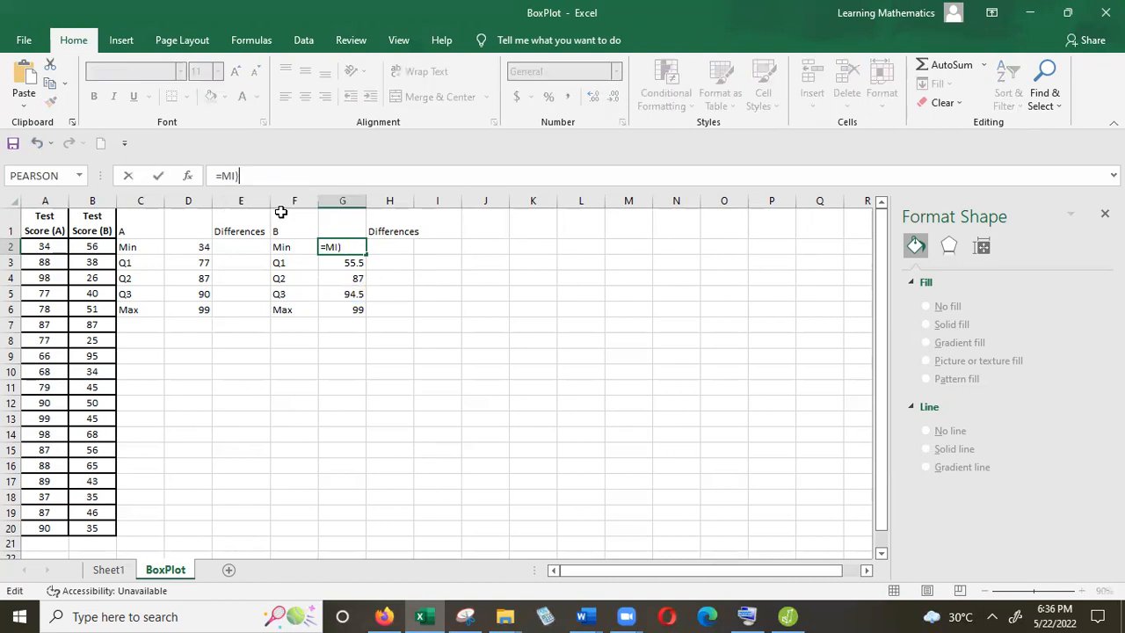
pyautogui.press('Delete')
pyautogui.write('n')
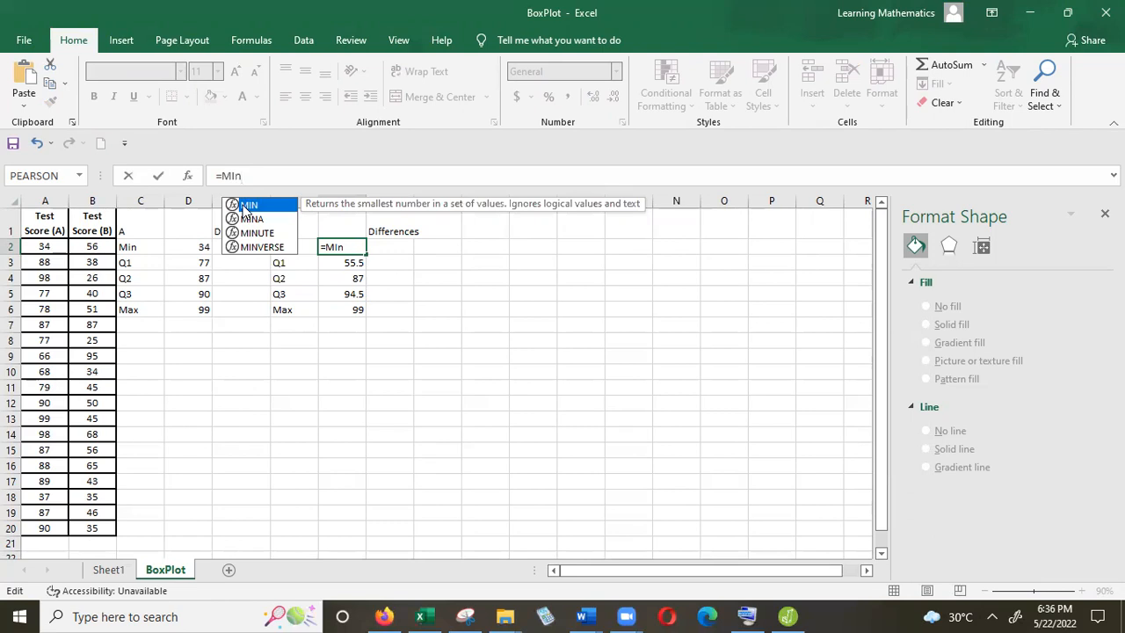
pyautogui.doubleClick(246, 207)
pyautogui.write('B2:B20')
pyautogui.press('Return')
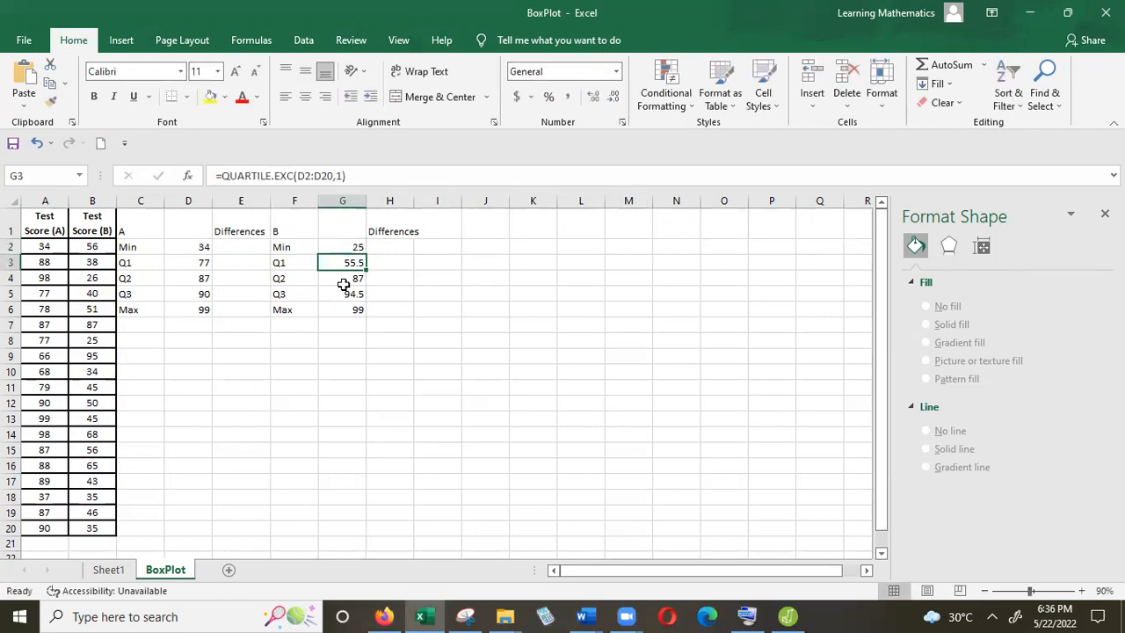
# Step: Change the array in group B's first-quartile QUARTILE.EXC formula in G3 to B2:B20, keeping quart 1
pyautogui.press('F2')
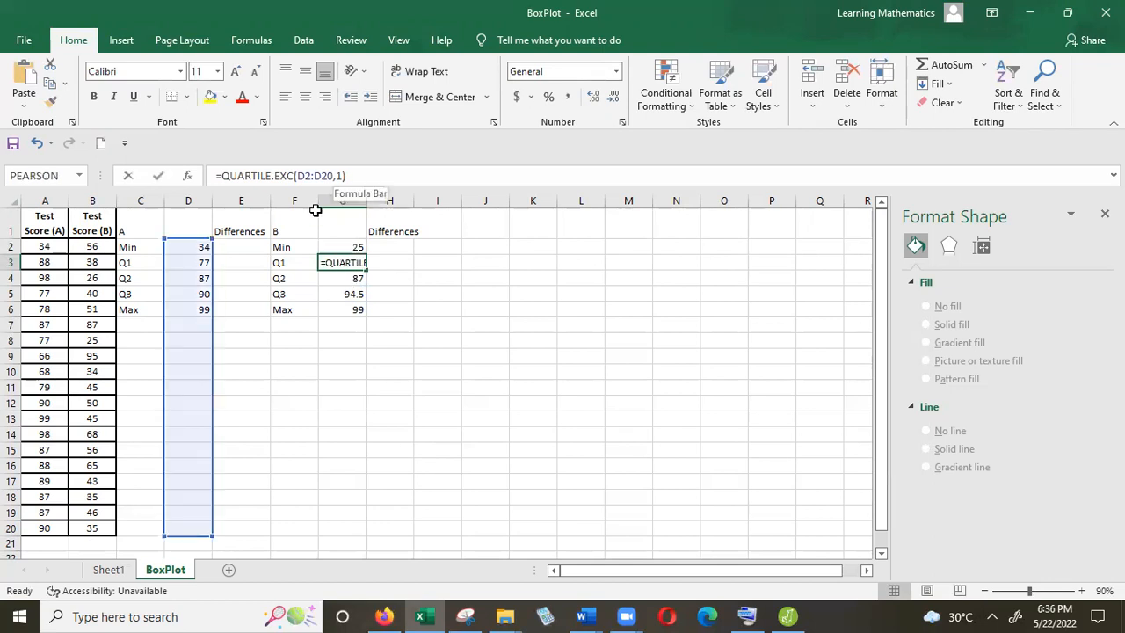
pyautogui.press('Left')
pyautogui.press('Left')
pyautogui.press('Left')
pyautogui.press('BackSpace')
pyautogui.press('BackSpace')
pyautogui.press('BackSpace')
pyautogui.press('BackSpace')
pyautogui.press('BackSpace')
pyautogui.press('BackSpace')
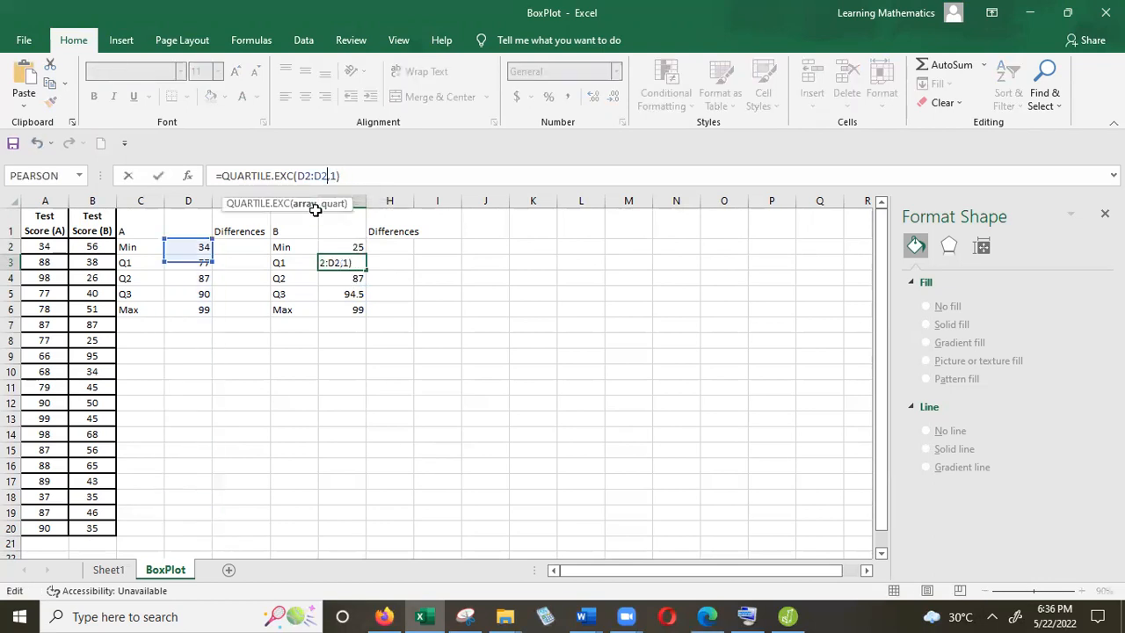
pyautogui.write('B2:B20')
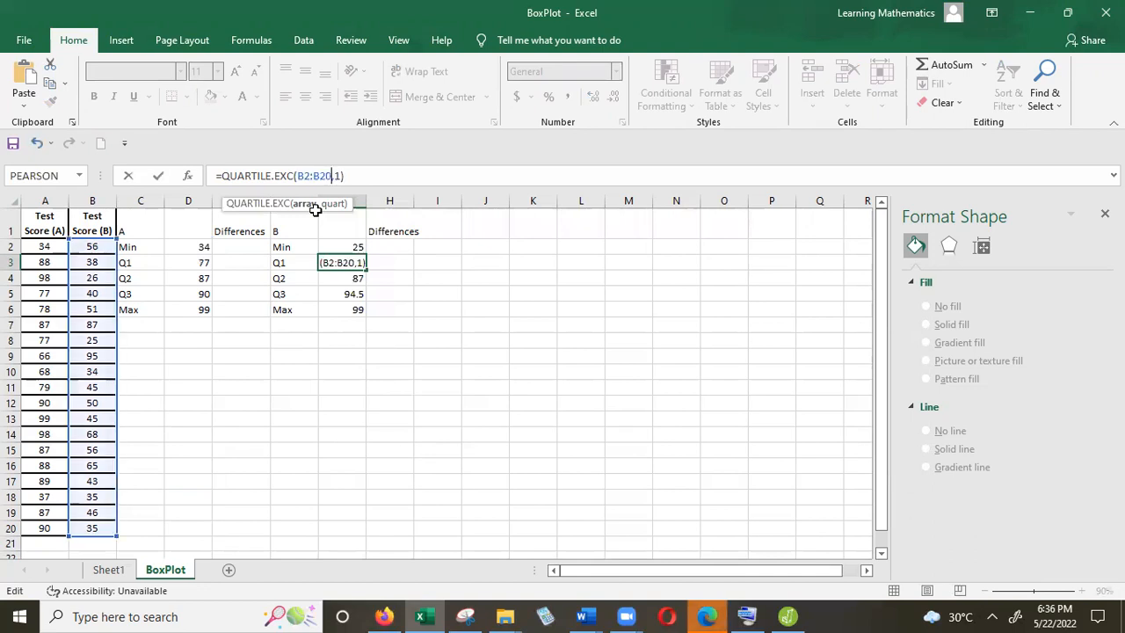
pyautogui.press('Return')
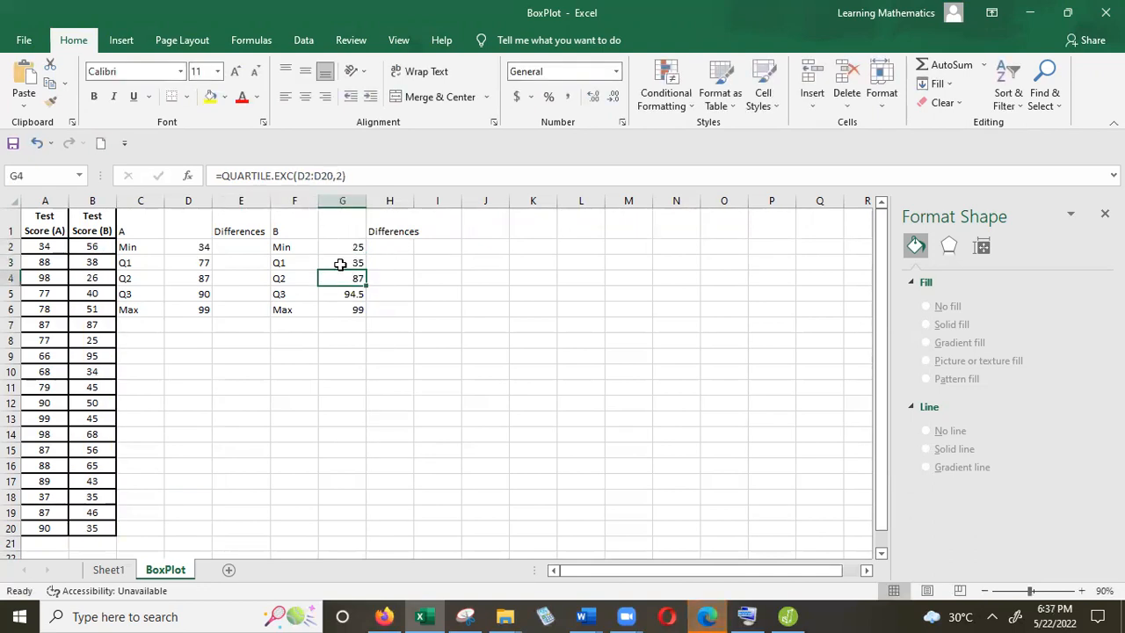
# Step: Change the array in group B's median QUARTILE.EXC formula in G4 to B2:B20, keeping quart 2
pyautogui.press('F2')
pyautogui.press('Left')
pyautogui.press('Left')
pyautogui.press('Left')
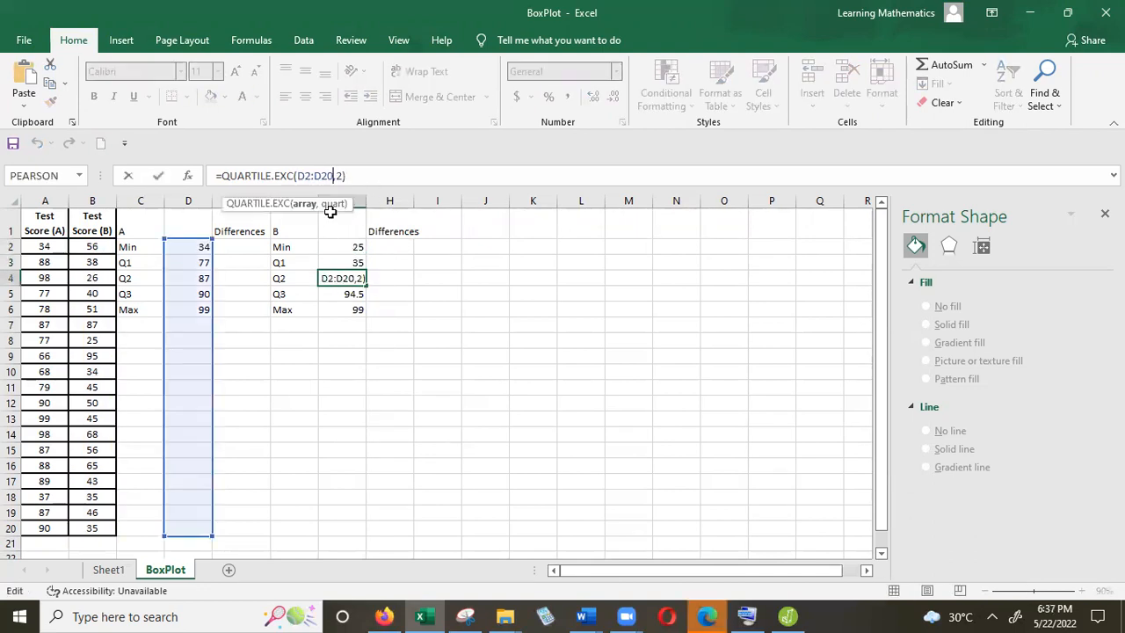
pyautogui.press('BackSpace')
pyautogui.press('BackSpace')
pyautogui.press('BackSpace')
pyautogui.press('BackSpace')
pyautogui.press('BackSpace')
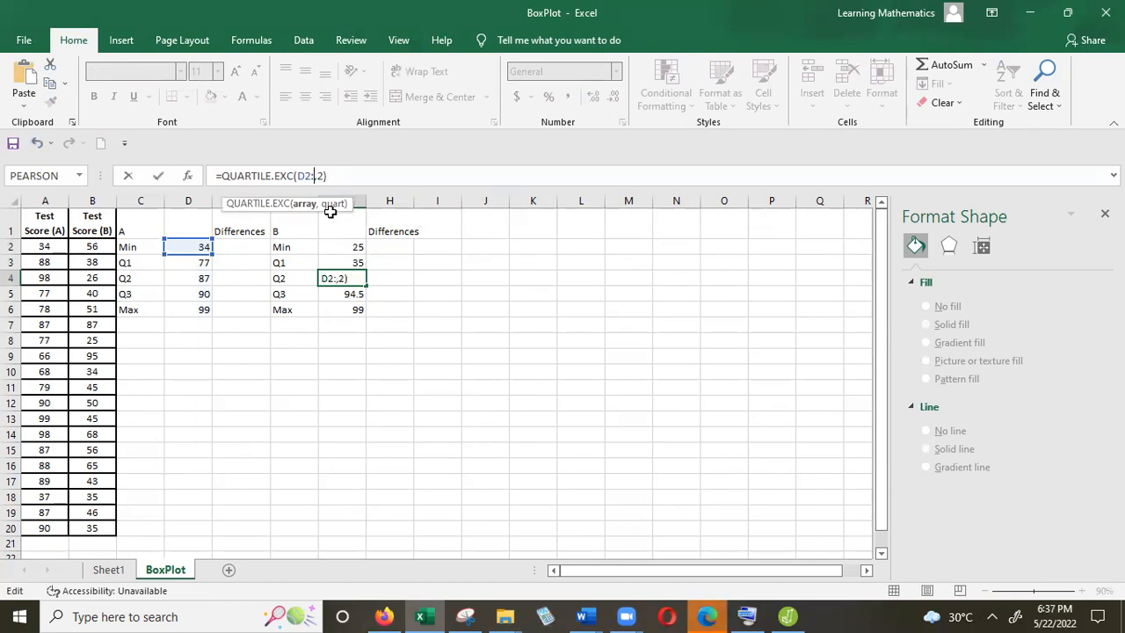
pyautogui.press('BackSpace')
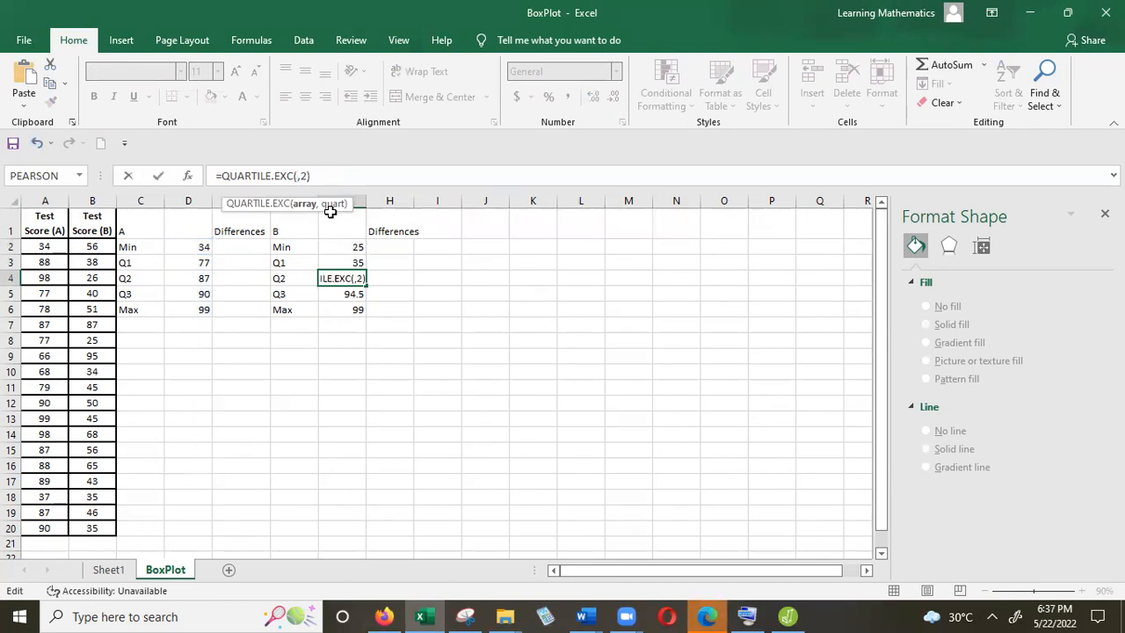
pyautogui.write('B2:B20')
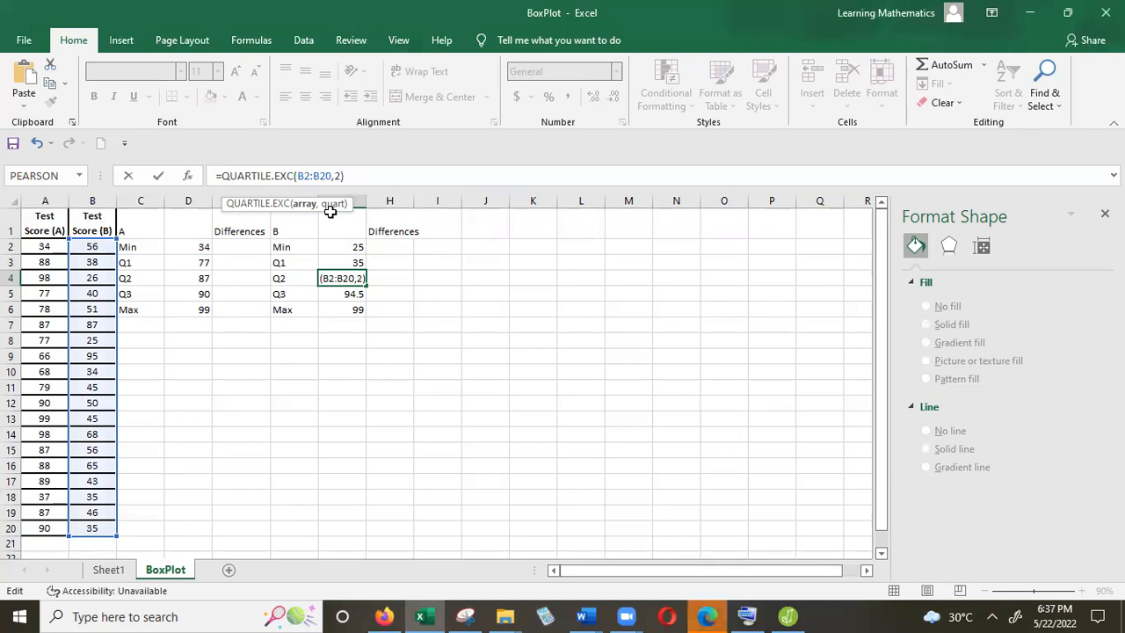
pyautogui.press('Return')
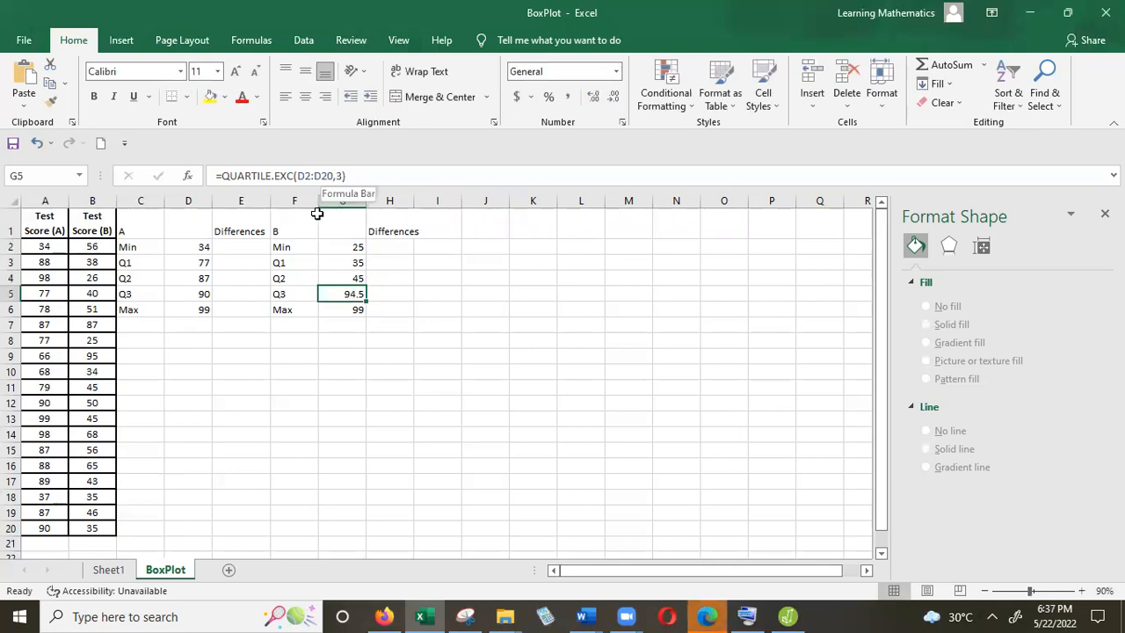
# Step: Change the array in group B's third-quartile QUARTILE.EXC formula in G5 to B2:B20, keeping quart 3
pyautogui.press('F2')
pyautogui.press('Left')
pyautogui.press('Left')
pyautogui.press('Left')
pyautogui.press('BackSpace')
pyautogui.press('BackSpace')
pyautogui.press('BackSpace')
pyautogui.press('BackSpace')
pyautogui.press('BackSpace')
pyautogui.press('BackSpace')
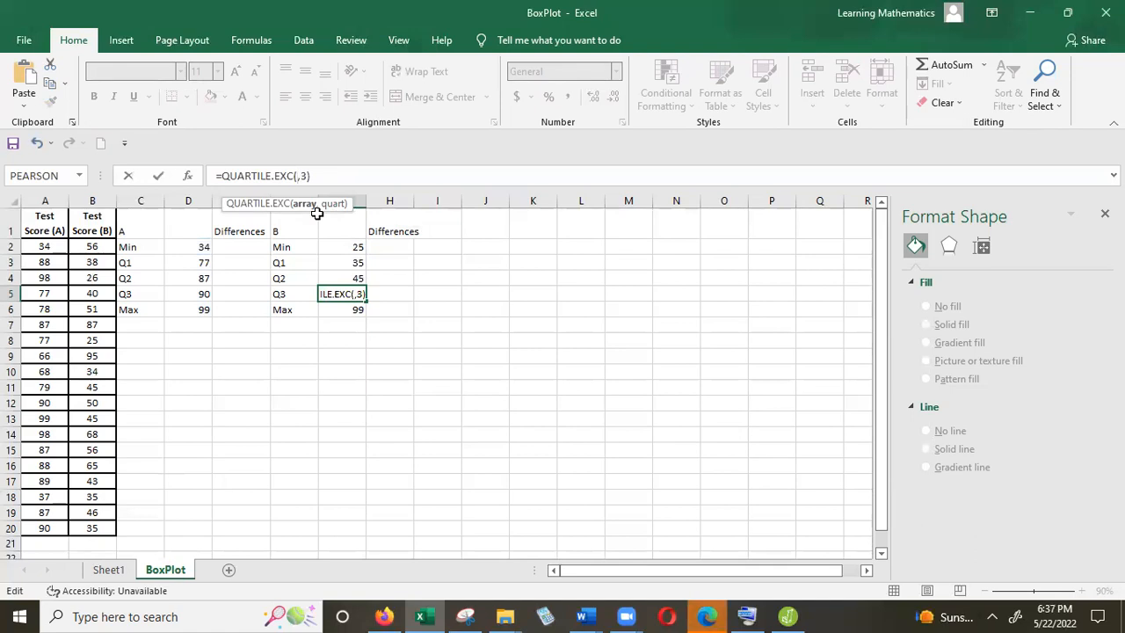
pyautogui.write('B2:B20')
pyautogui.press('Return')
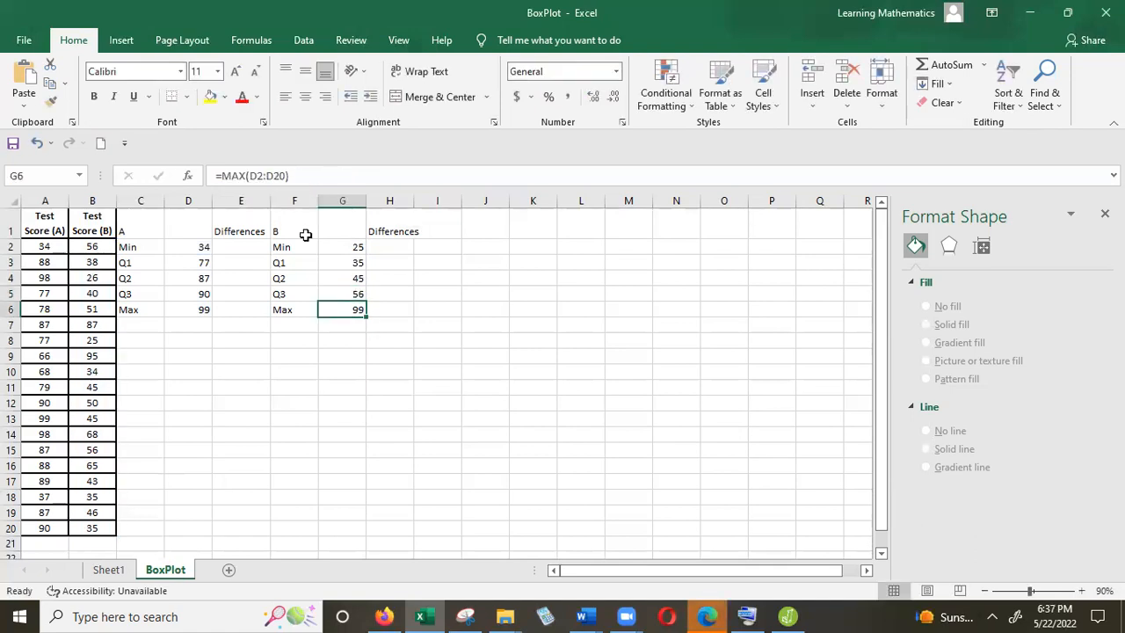
# Step: Change the range in group B's MAX formula in G6 to B2:B20
pyautogui.press('F2')
pyautogui.press('Left')
pyautogui.press('BackSpace')
pyautogui.press('BackSpace')
pyautogui.press('BackSpace')
pyautogui.press('BackSpace')
pyautogui.press('BackSpace')
pyautogui.press('BackSpace')
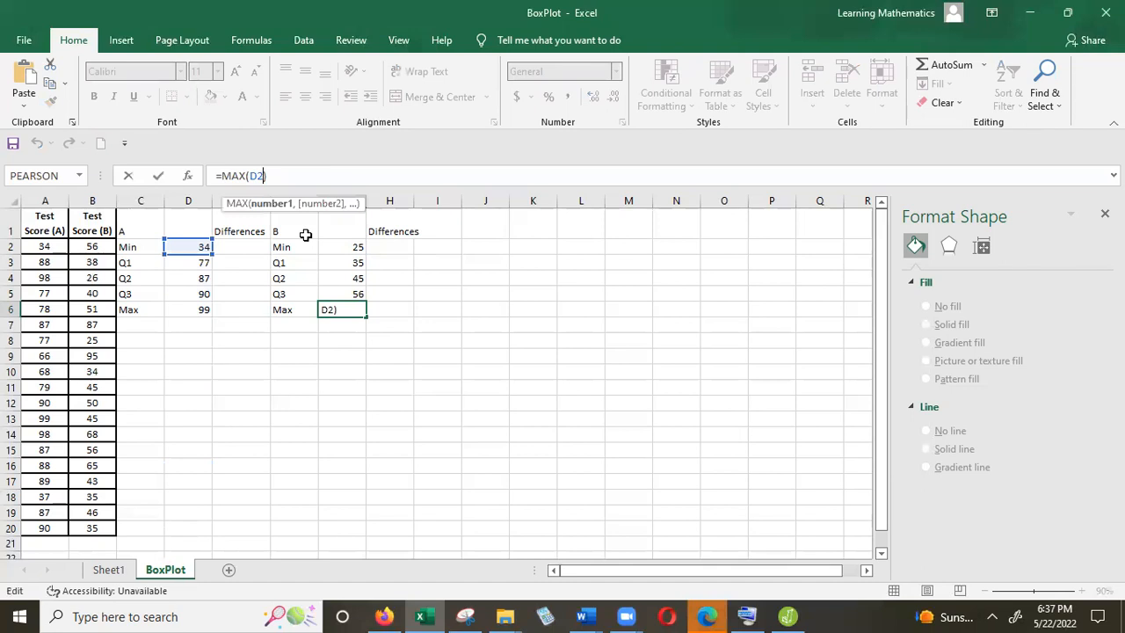
pyautogui.write('B2:B20')
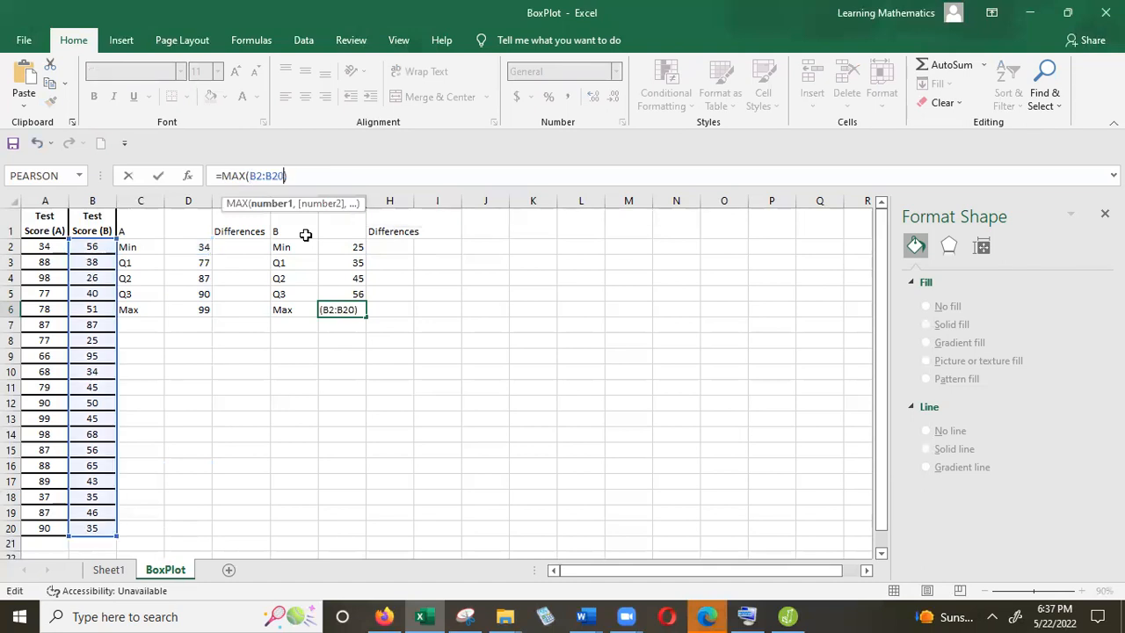
pyautogui.press('Return')
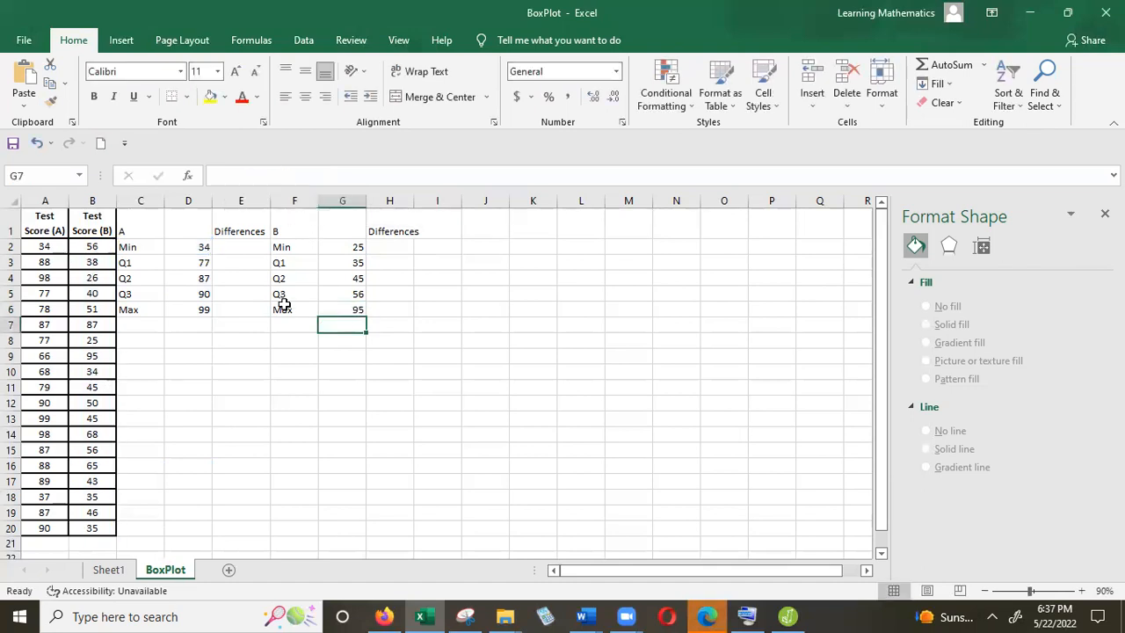
# Step: Enter the formula =D2-0 in E2 as the first difference for group A
pyautogui.click(241, 248)
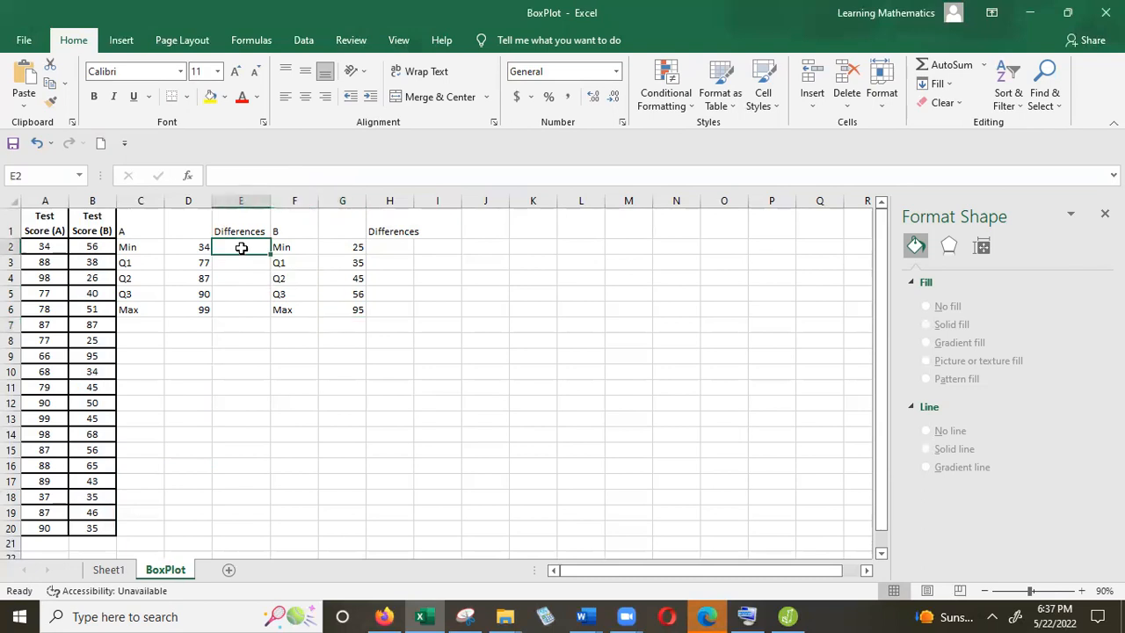
pyautogui.write('=')
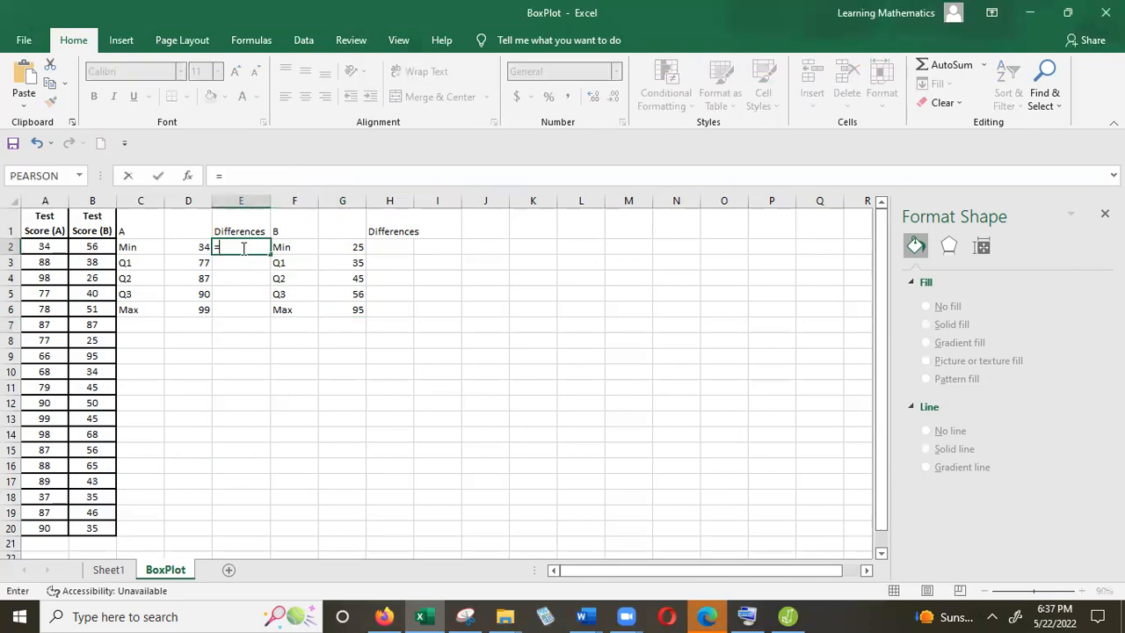
pyautogui.click(195, 247)
pyautogui.write('-0')
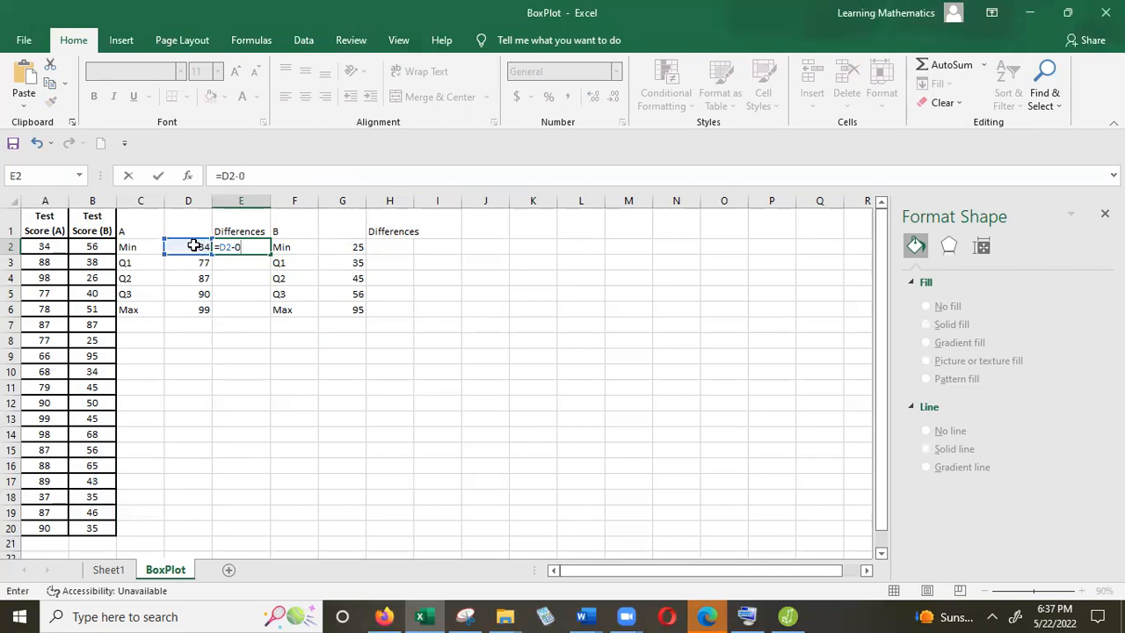
pyautogui.press('Return')
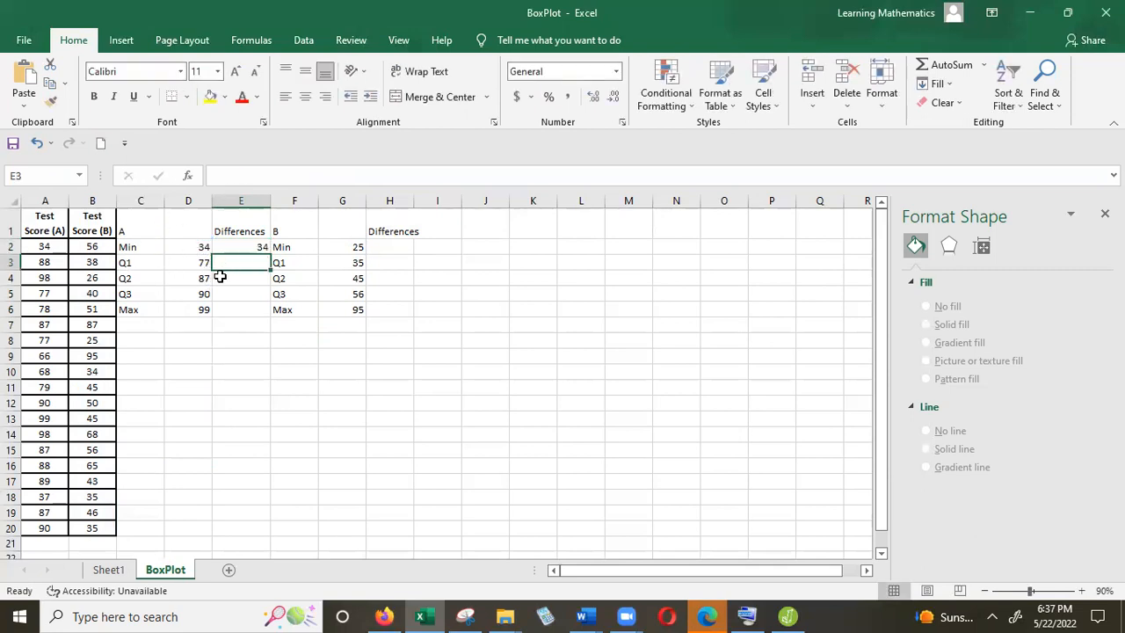
# Step: Enter the formula =D3-D2 in E3 and fill it down to E6 for group A's remaining differences
pyautogui.write('=')
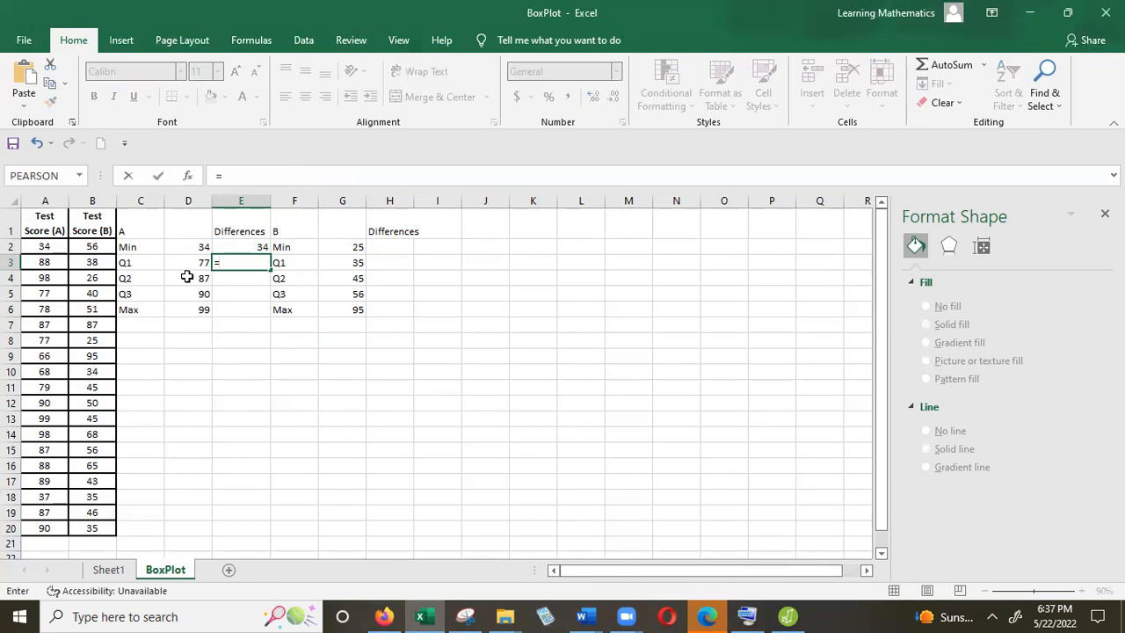
pyautogui.click(188, 263)
pyautogui.write('-')
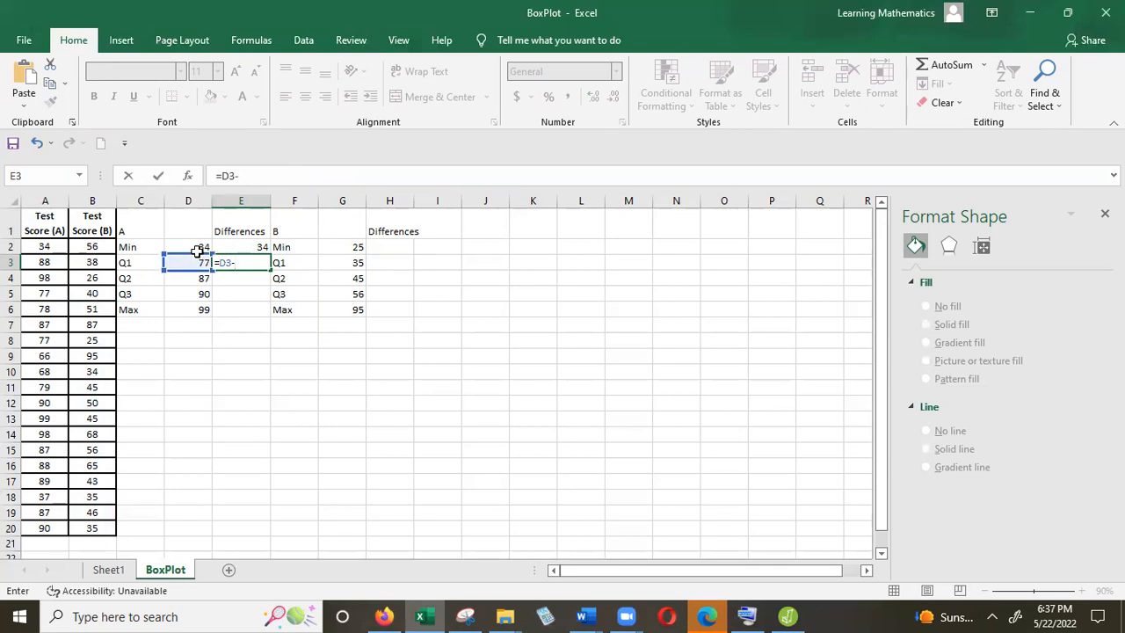
pyautogui.click(199, 248)
pyautogui.press('Return')
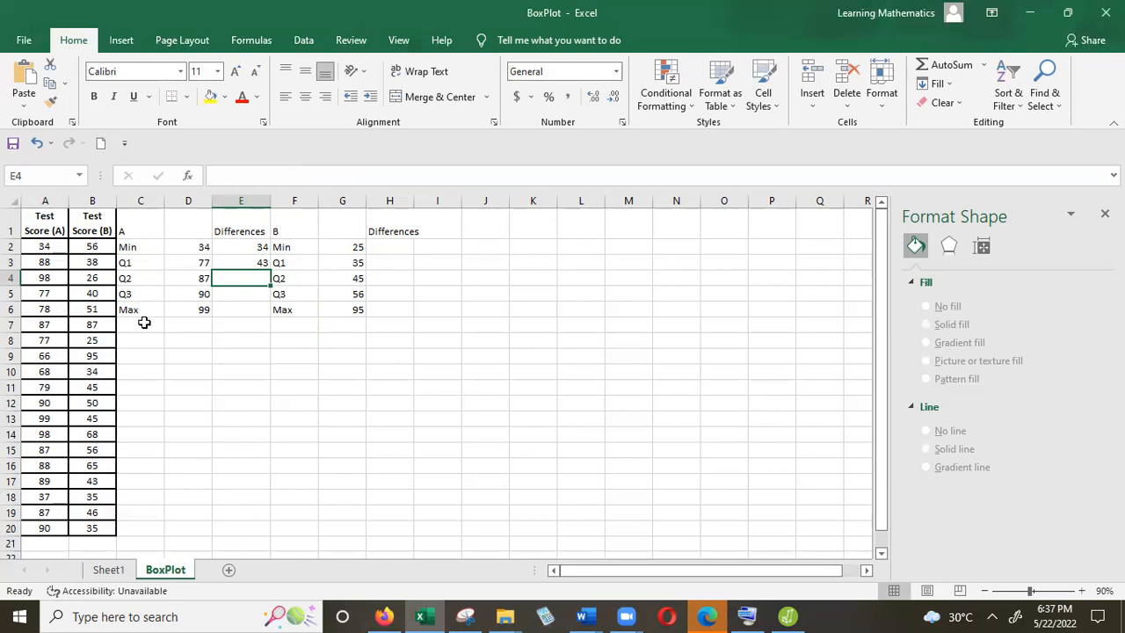
pyautogui.click(239, 263)
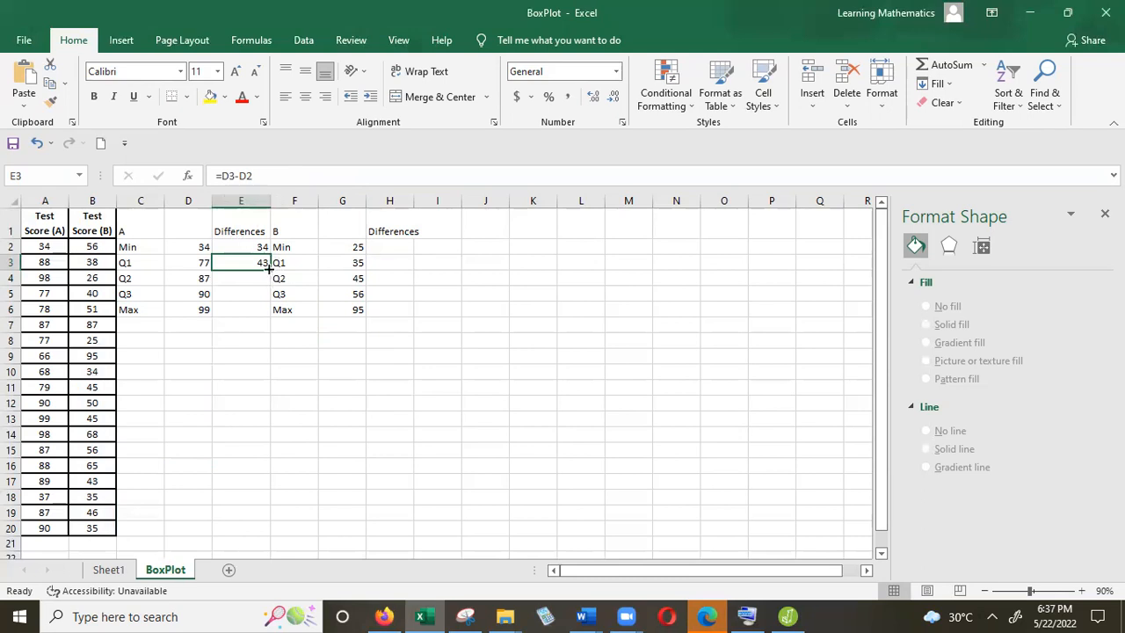
pyautogui.moveTo(269, 267); pyautogui.dragTo(266, 320)
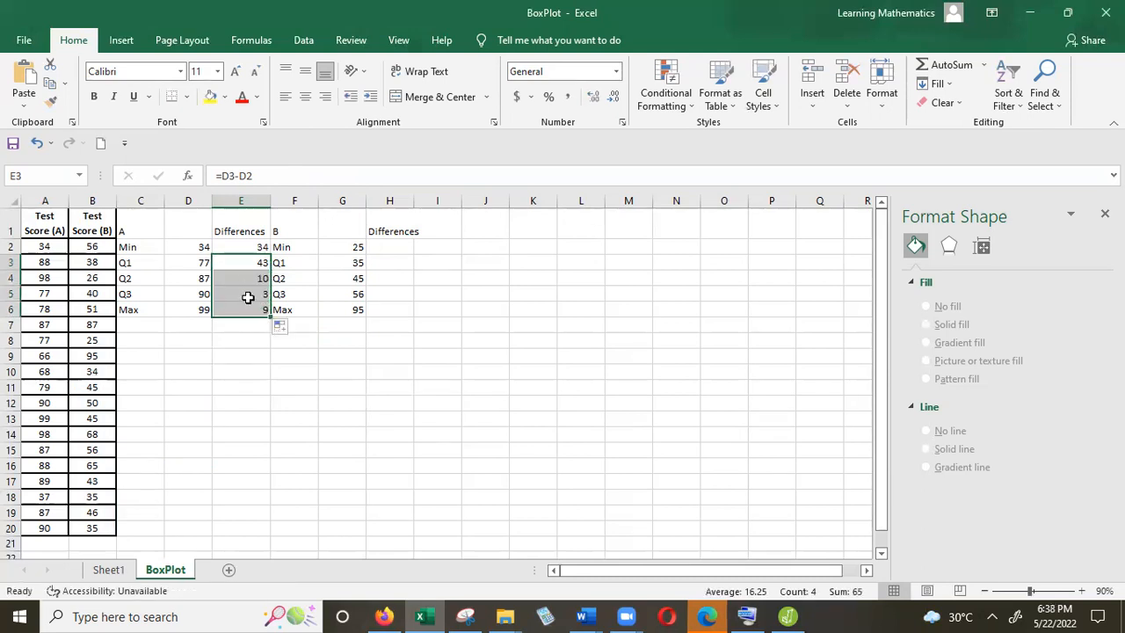
pyautogui.click(238, 247)
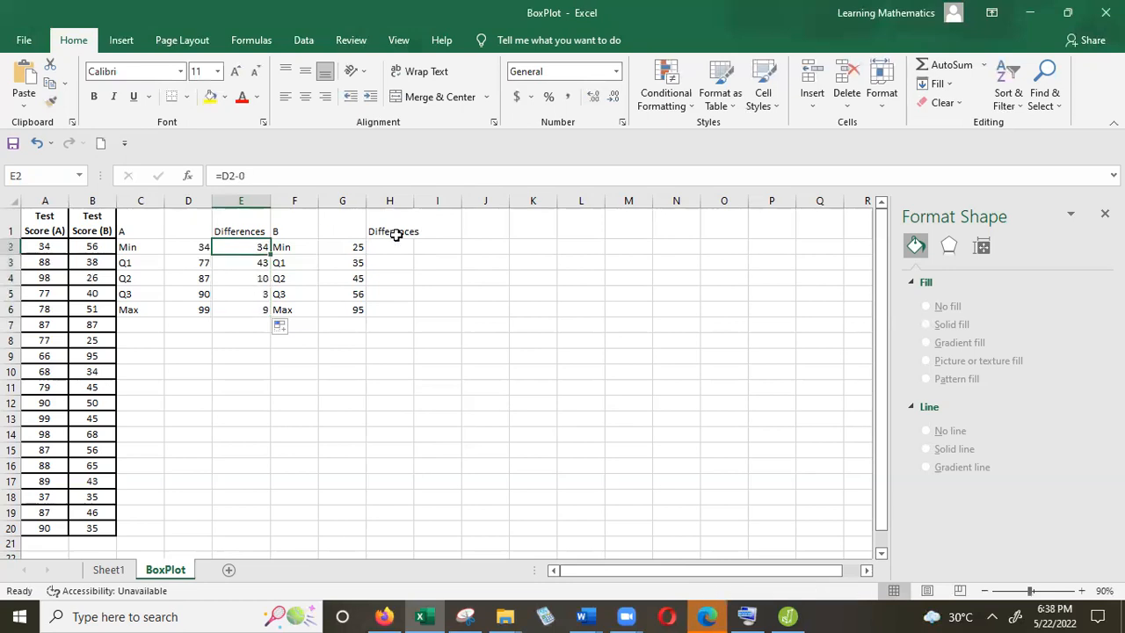
# Step: Enter the formula =G2-0 in H2 as the first difference for group B
pyautogui.click(393, 246)
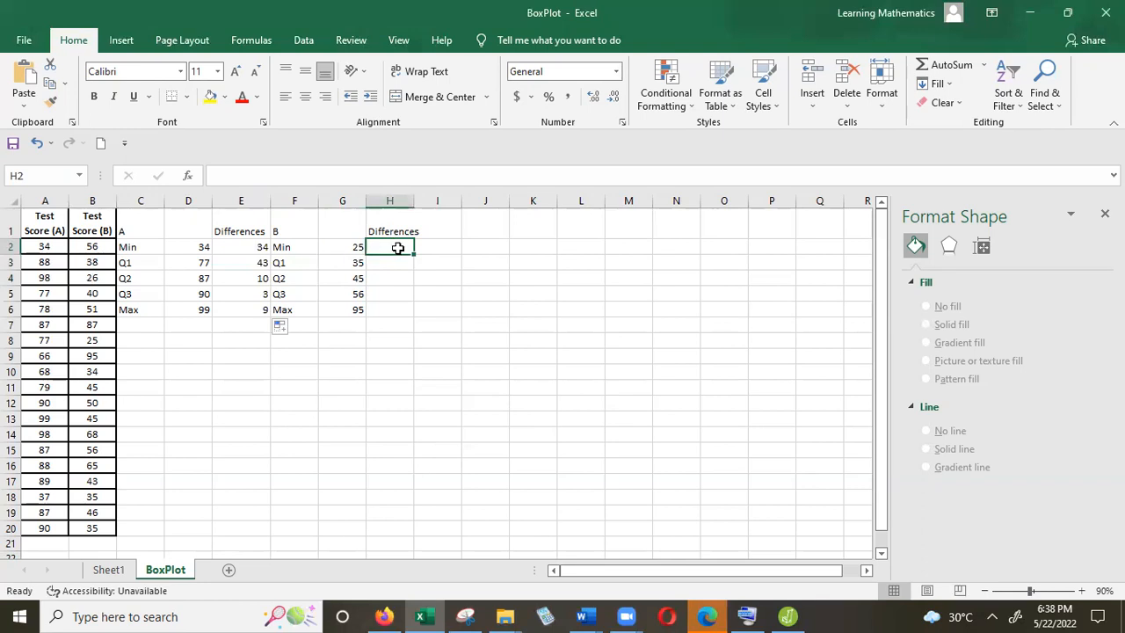
pyautogui.write('=')
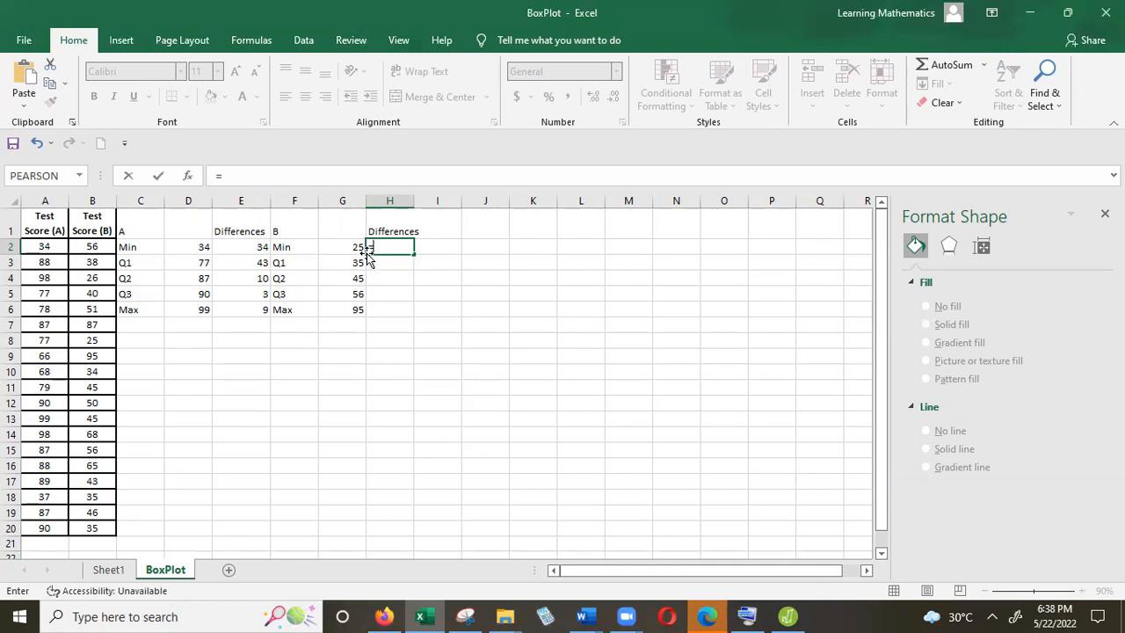
pyautogui.click(352, 247)
pyautogui.write('-')
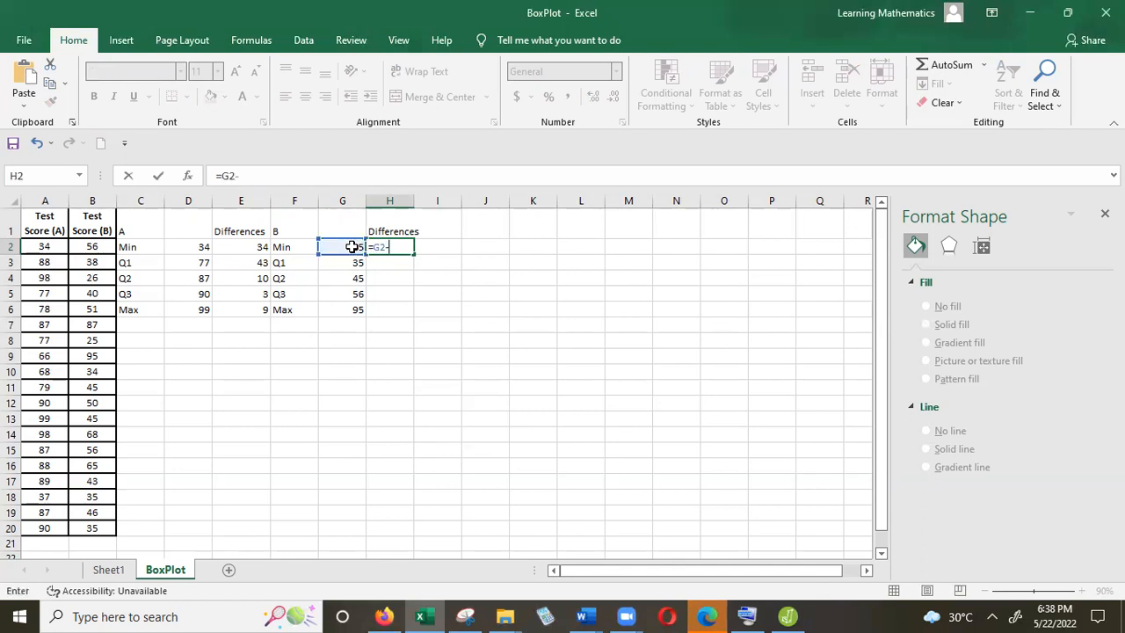
pyautogui.write('0')
pyautogui.press('Return')
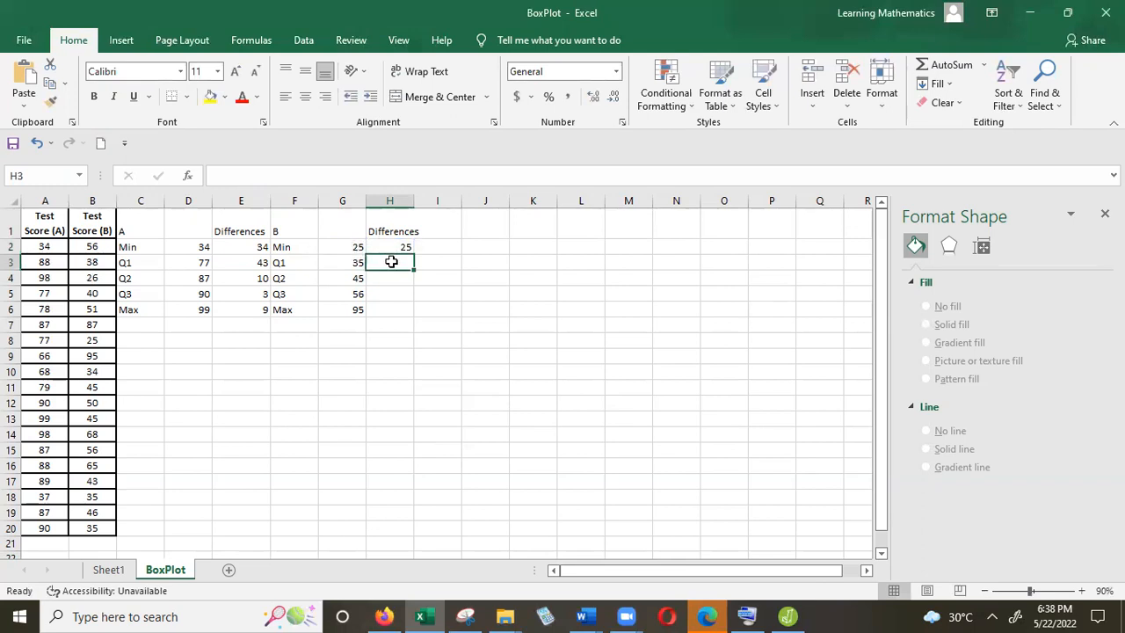
# Step: Enter the formula =G3-G2 in H3 and fill it down to H6 for group B's remaining differences
pyautogui.write('=')
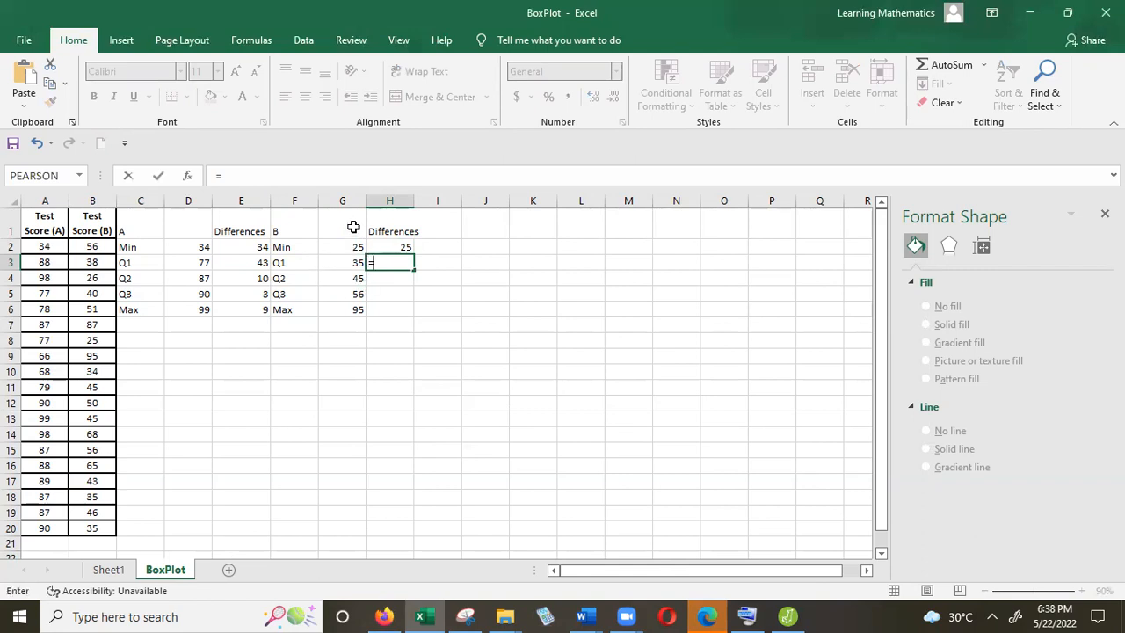
pyautogui.click(352, 262)
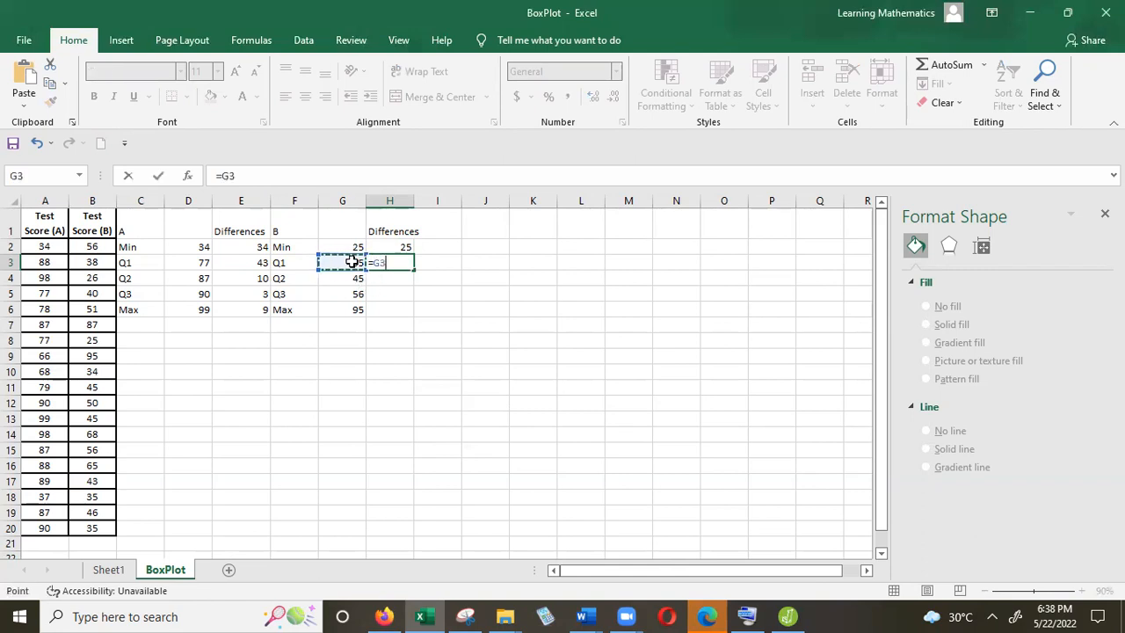
pyautogui.write('-')
pyautogui.click(356, 246)
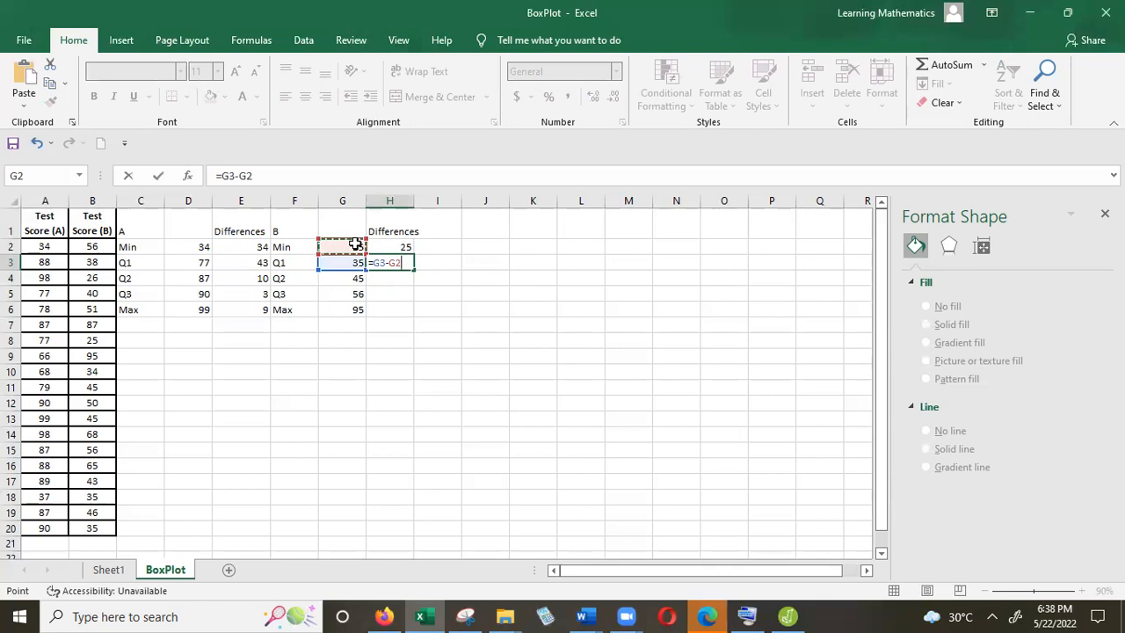
pyautogui.press('Return')
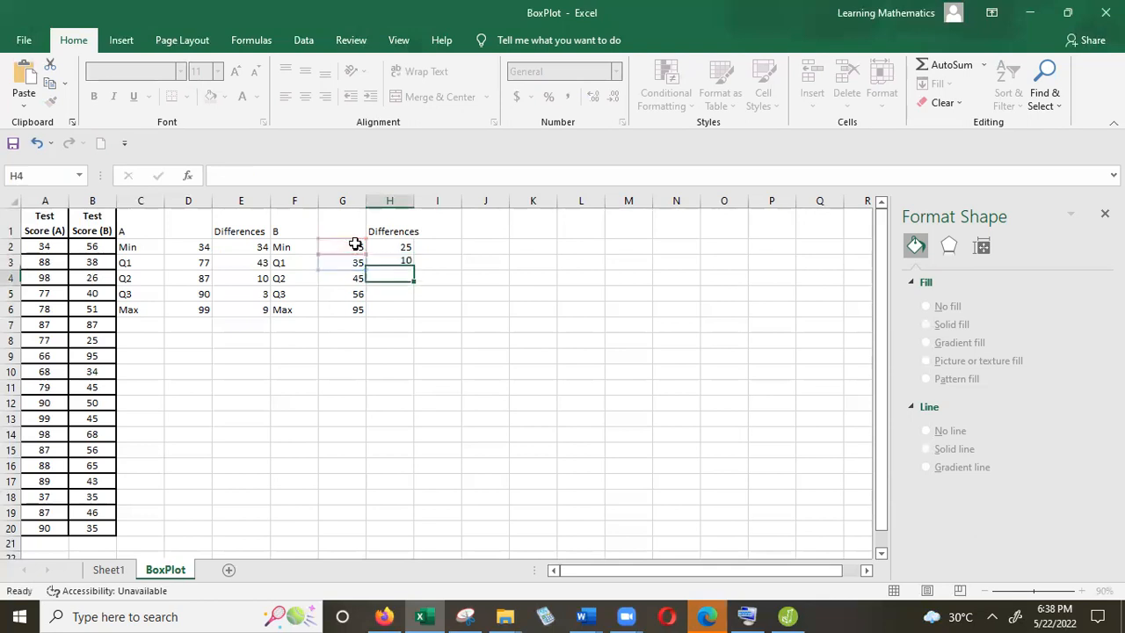
pyautogui.click(398, 264)
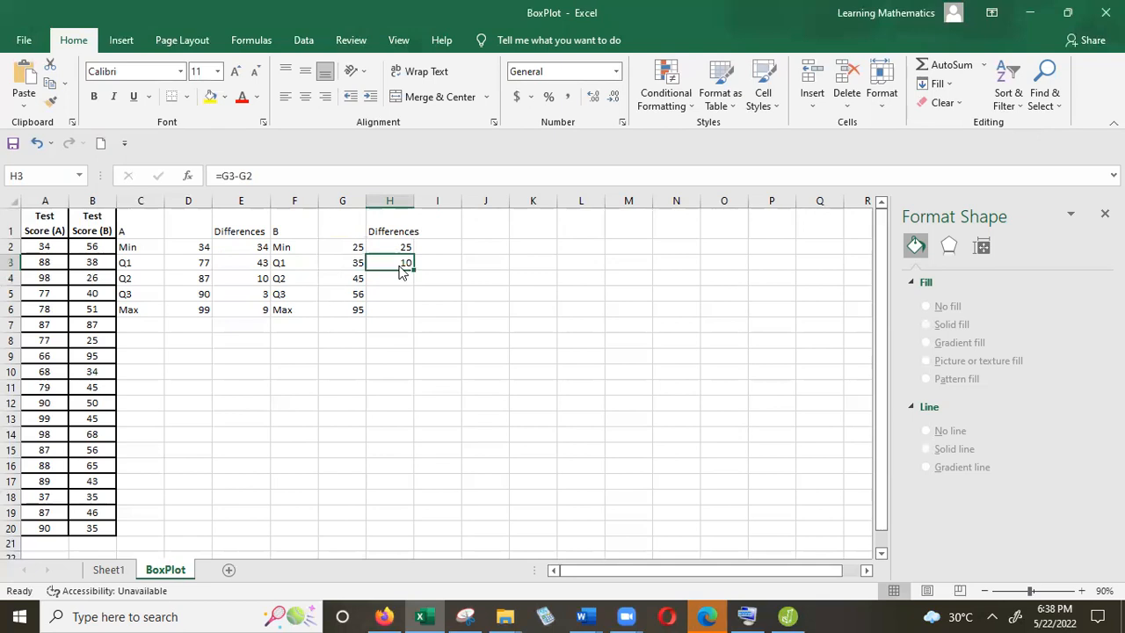
pyautogui.moveTo(414, 271); pyautogui.dragTo(406, 320)
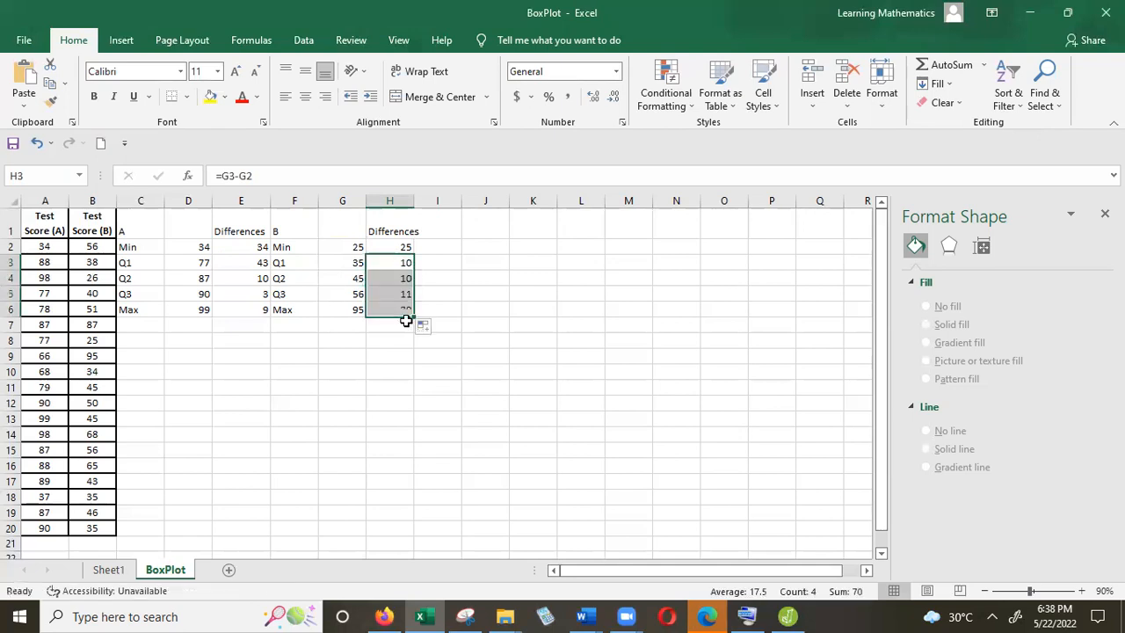
pyautogui.click(376, 351)
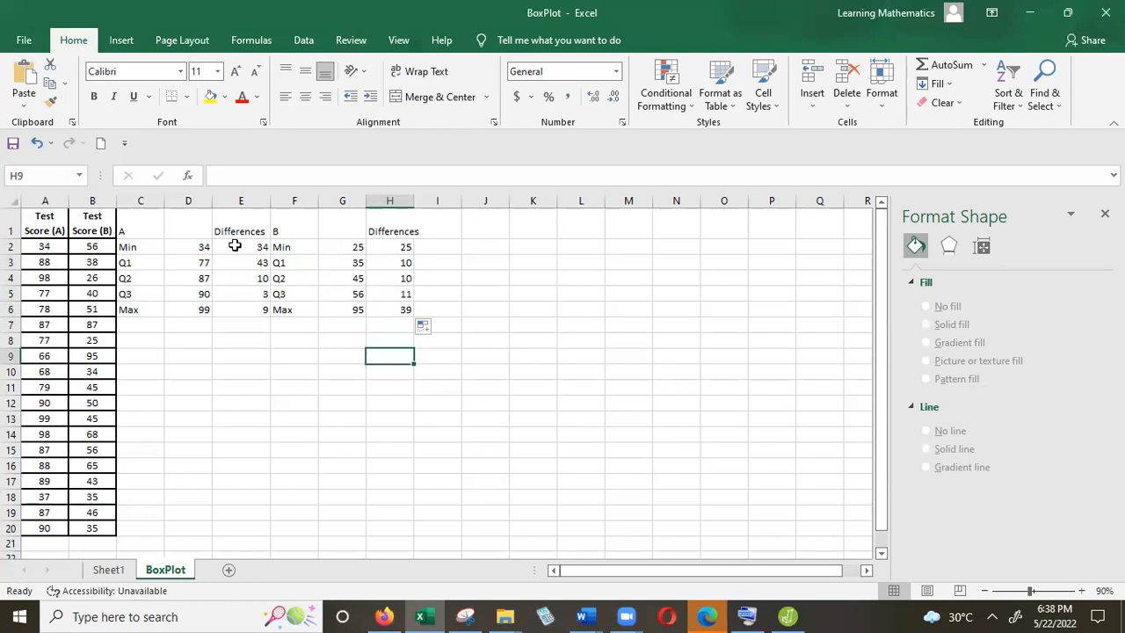
# Step: Insert a 2-D stacked bar chart from the differences in E2:E6 and H2:H6 and place it beside the data
pyautogui.moveTo(235, 246); pyautogui.dragTo(236, 311)
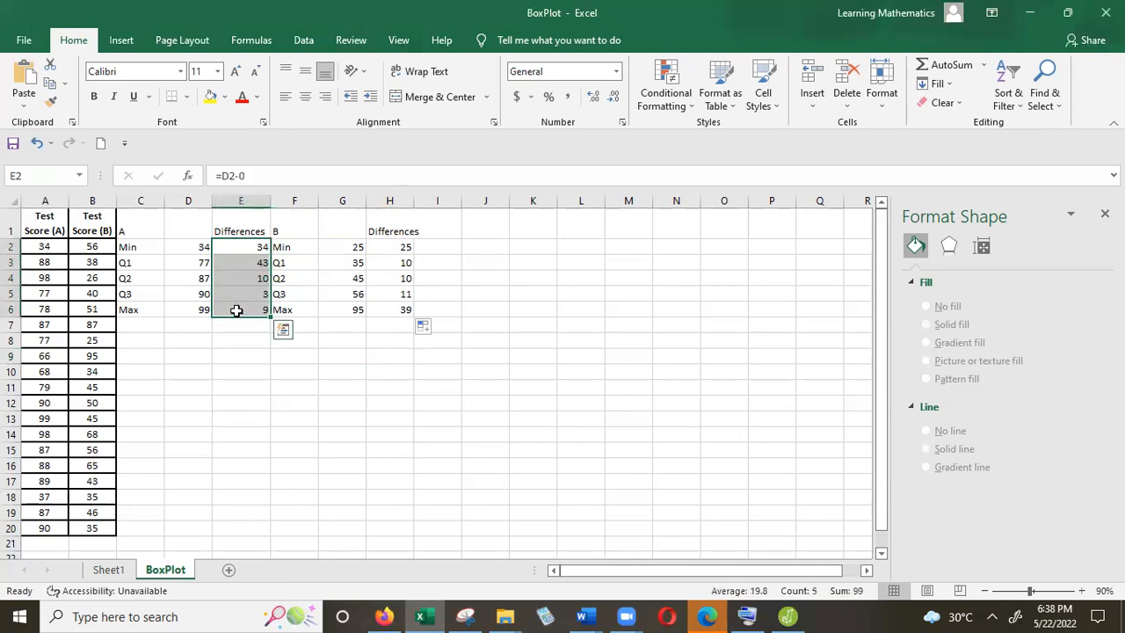
pyautogui.keyDown('ctrl'); pyautogui.moveTo(384, 246); pyautogui.dragTo(398, 313); pyautogui.keyUp('ctrl')
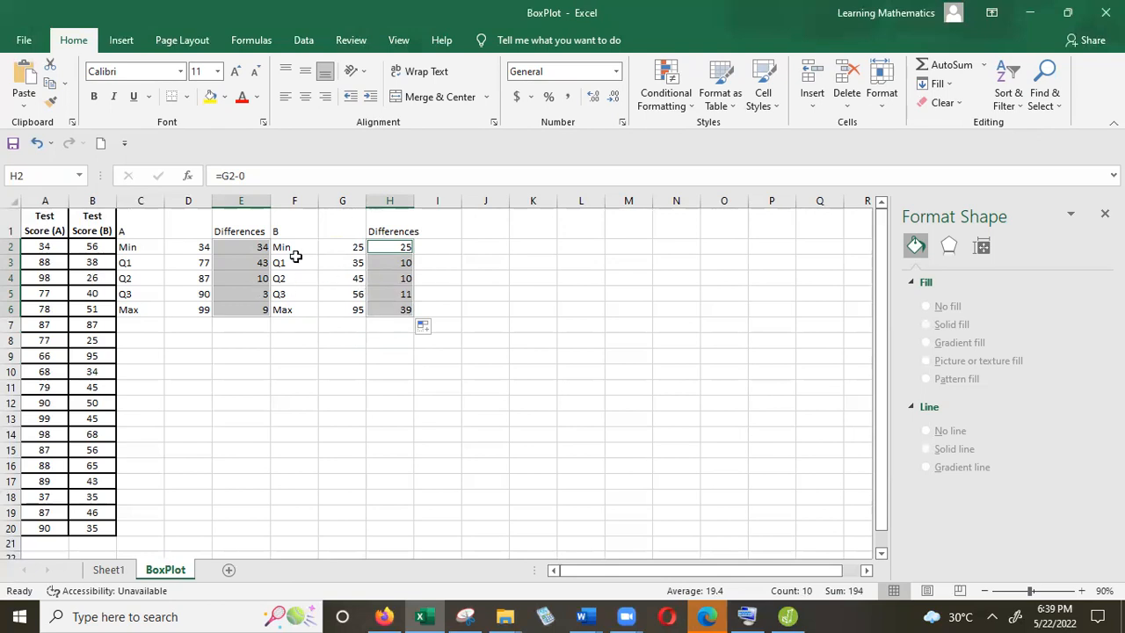
pyautogui.click(123, 44)
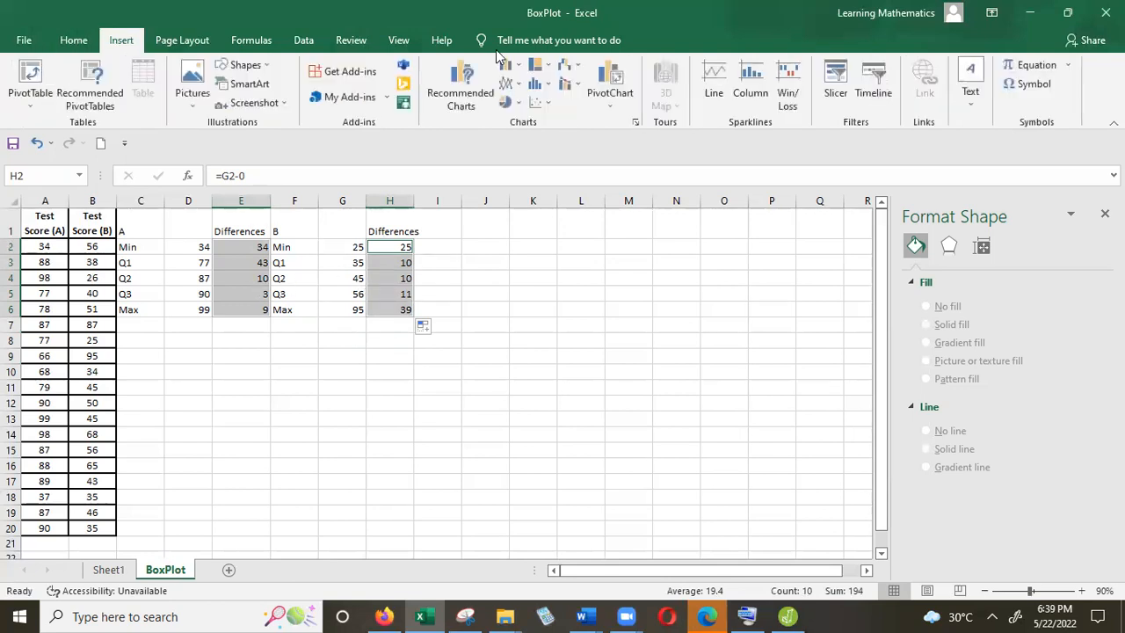
pyautogui.click(509, 68)
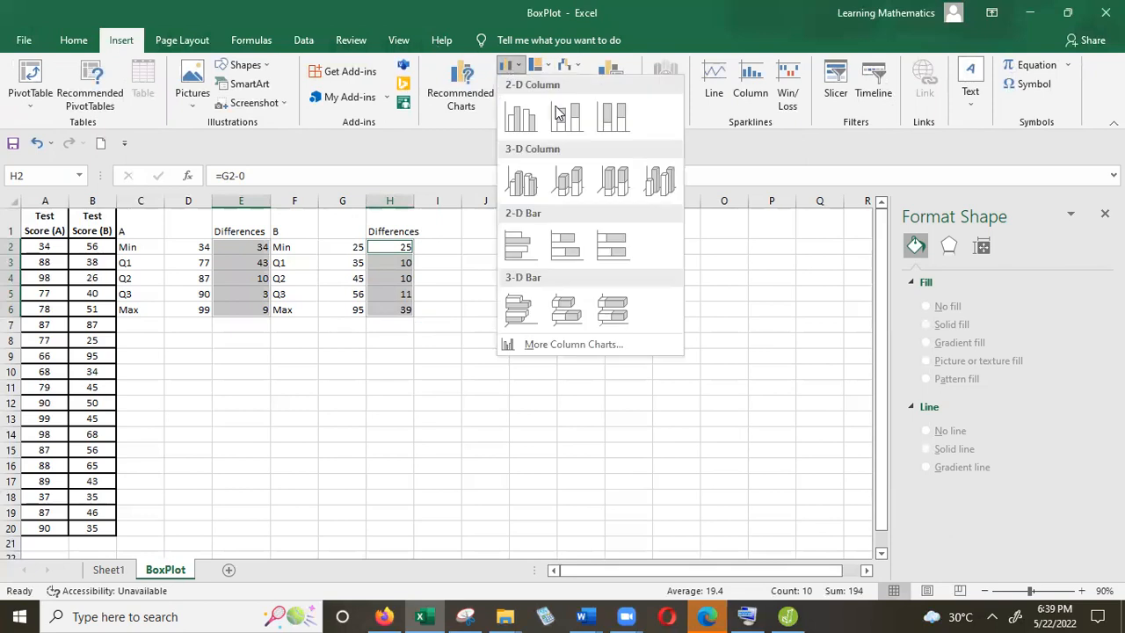
pyautogui.click(565, 248)
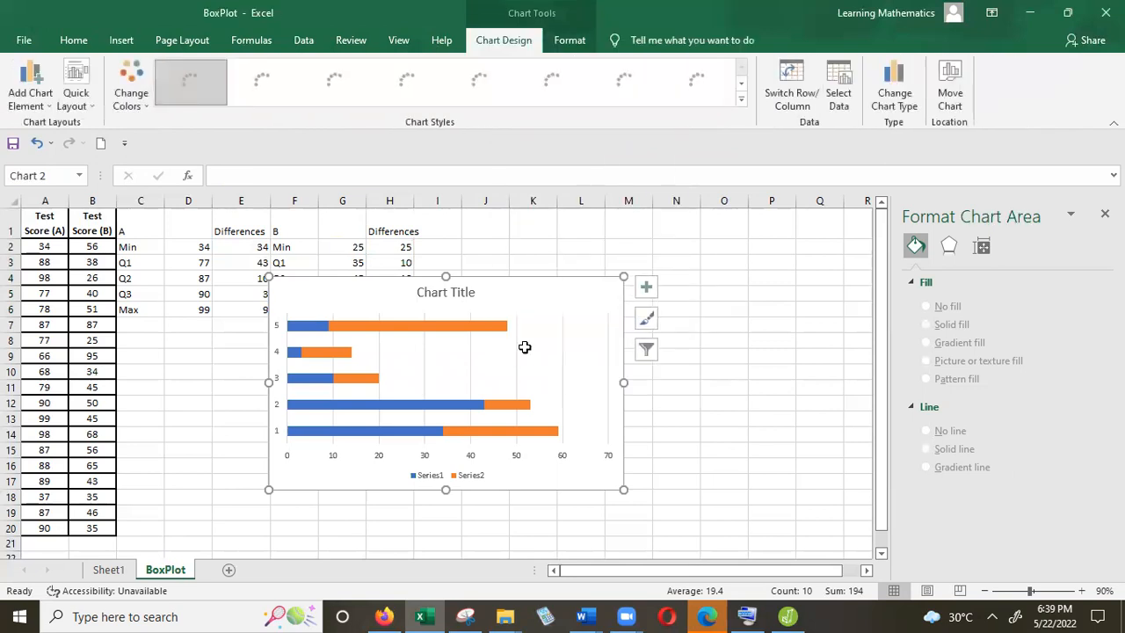
pyautogui.moveTo(496, 290)
pyautogui.mouseDown()
pyautogui.moveTo(658, 269)
pyautogui.moveTo(668, 254)
pyautogui.moveTo(657, 254)
pyautogui.mouseUp()
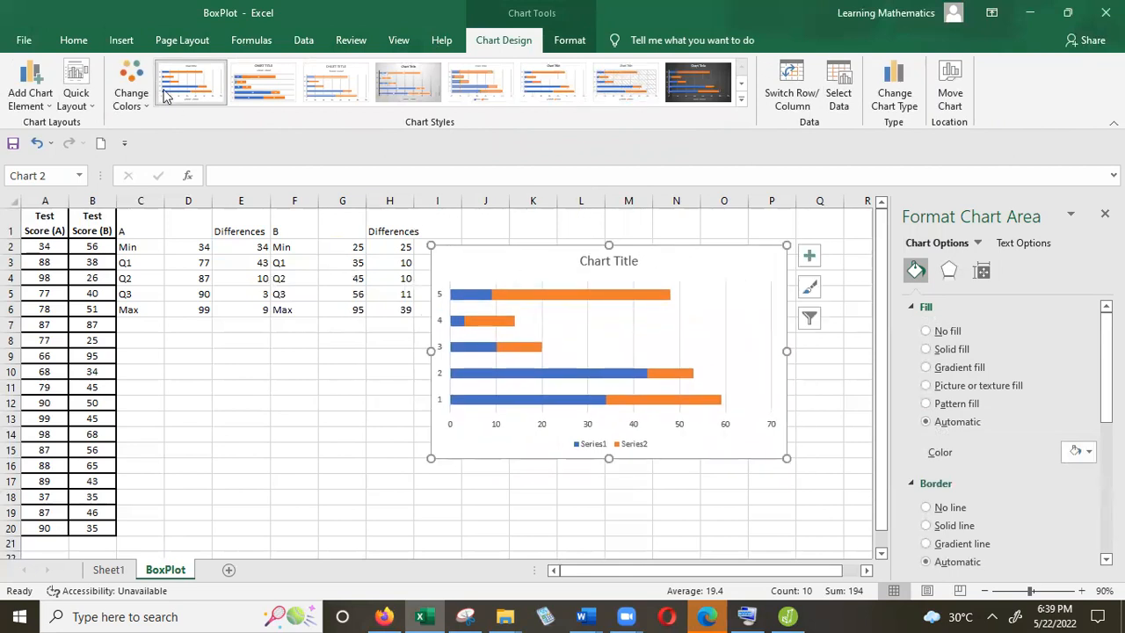
pyautogui.click(121, 47)
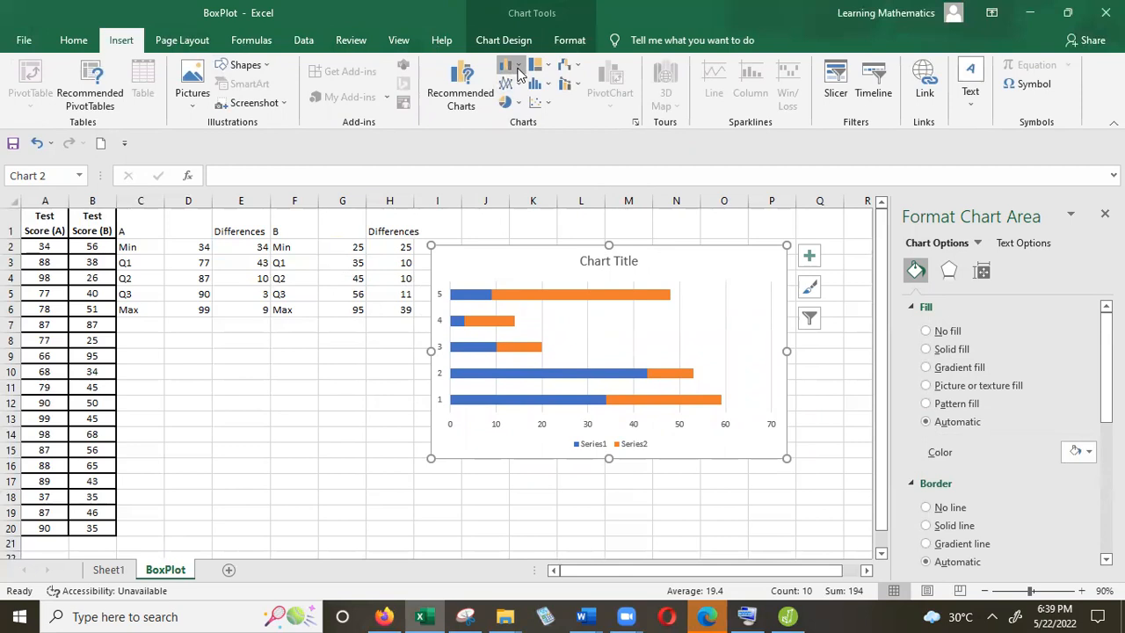
pyautogui.click(518, 69)
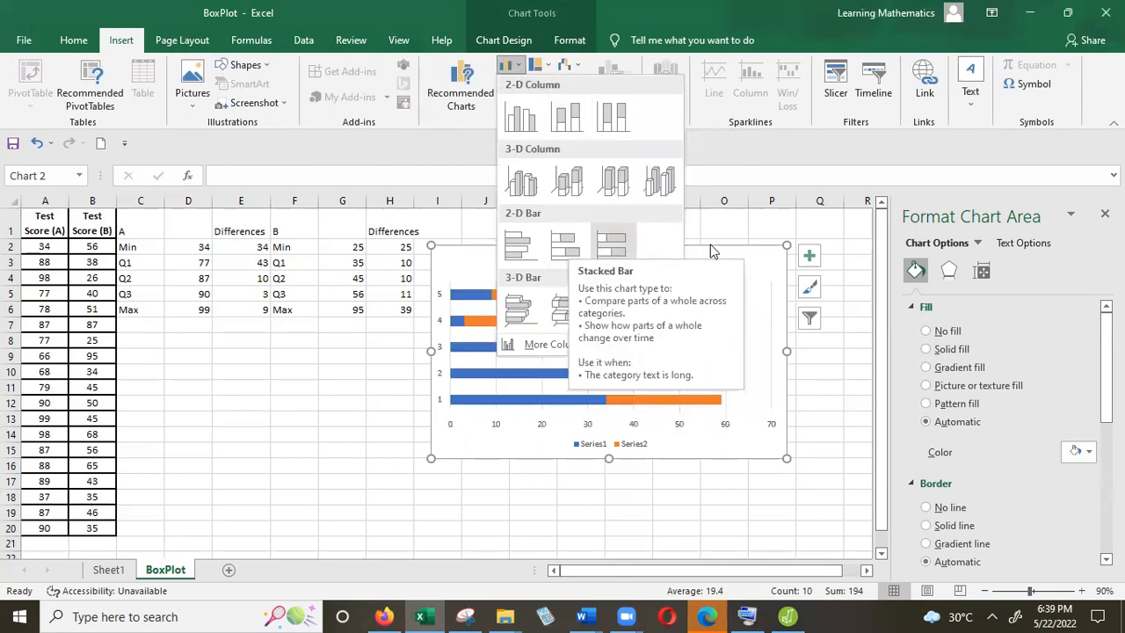
pyautogui.click(747, 262)
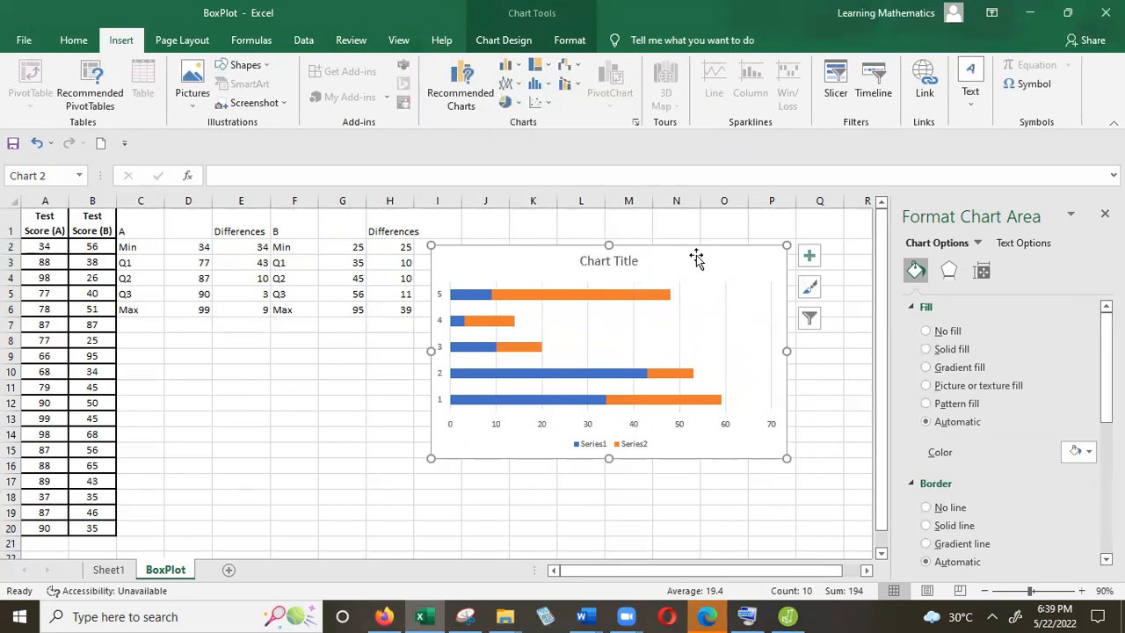
# Step: Switch the chart's rows and columns so each group forms one stacked bar
pyautogui.click(506, 41)
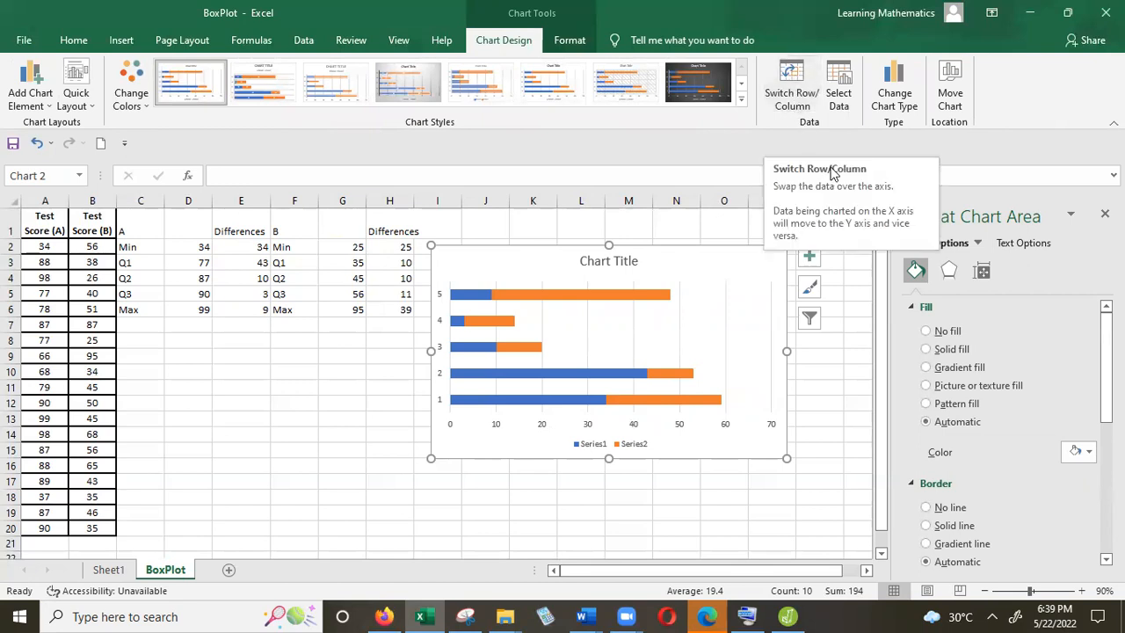
pyautogui.click(792, 84)
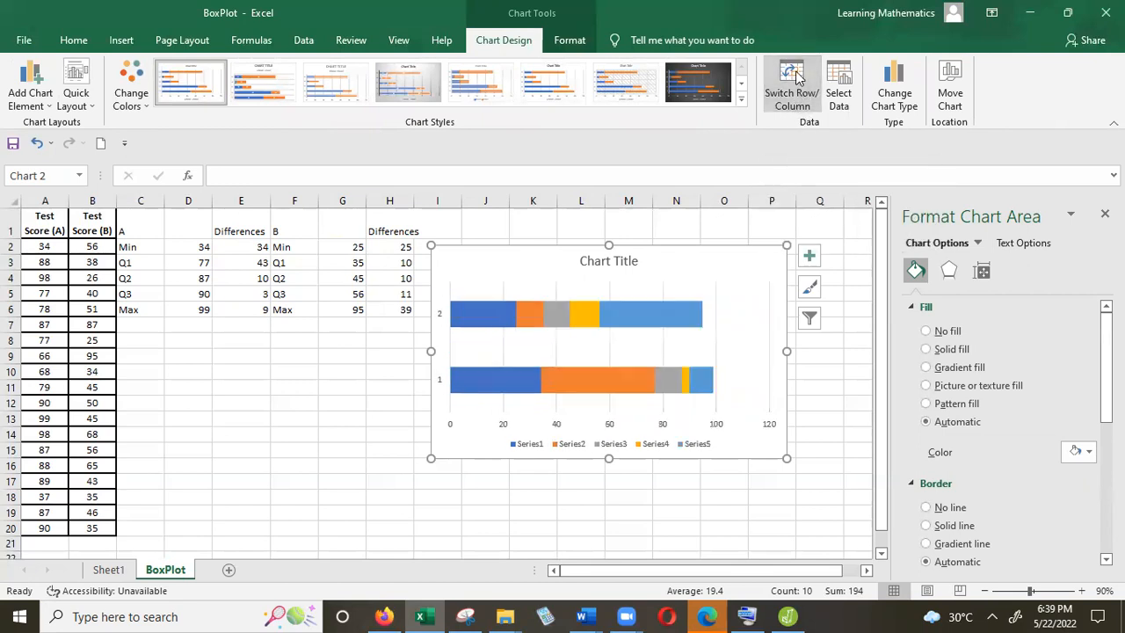
# Step: Replace the chart title text with "Blox Plot"
pyautogui.click(619, 257)
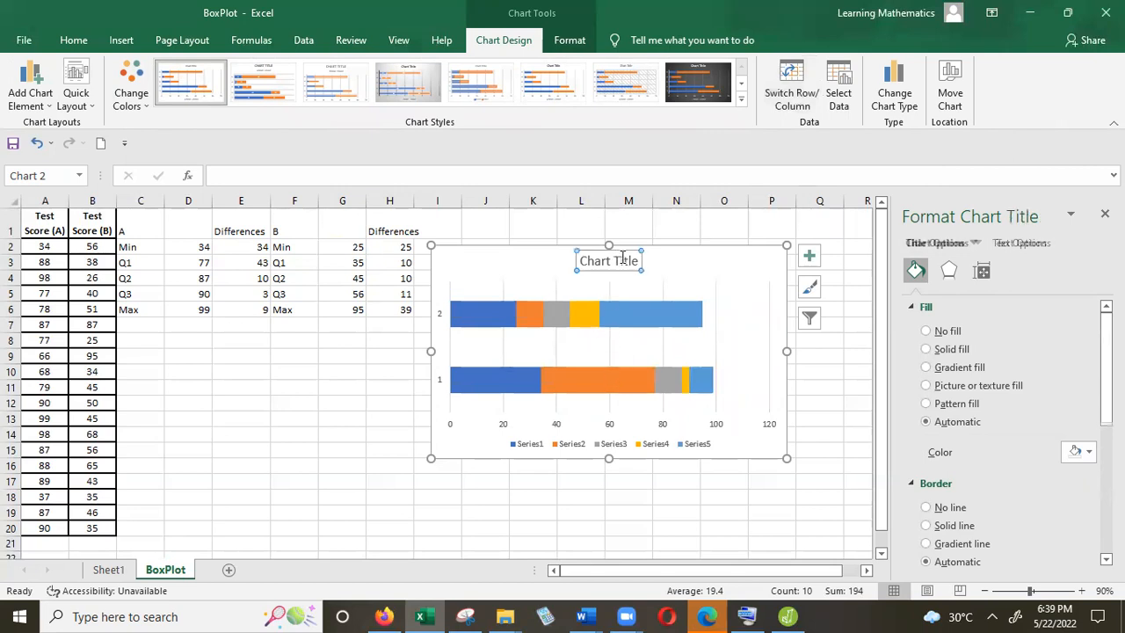
pyautogui.press('BackSpace')
pyautogui.press('BackSpace')
pyautogui.press('BackSpace')
pyautogui.press('BackSpace')
pyautogui.press('BackSpace')
pyautogui.press('BackSpace')
pyautogui.press('BackSpace')
pyautogui.press('BackSpace')
pyautogui.press('BackSpace')
pyautogui.press('BackSpace')
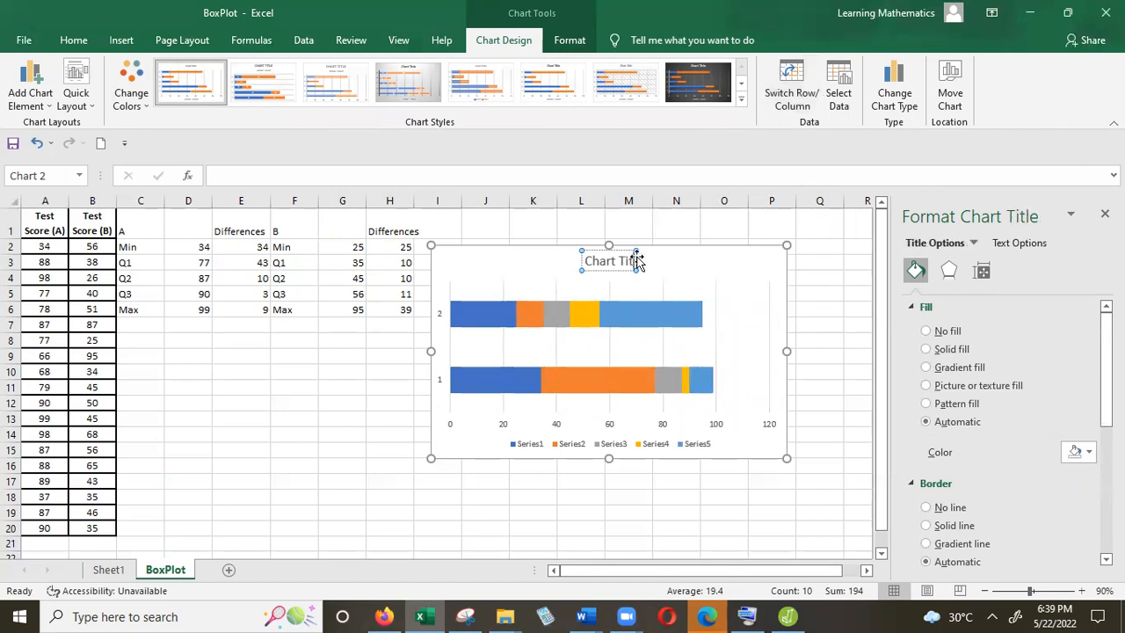
pyautogui.press('BackSpace')
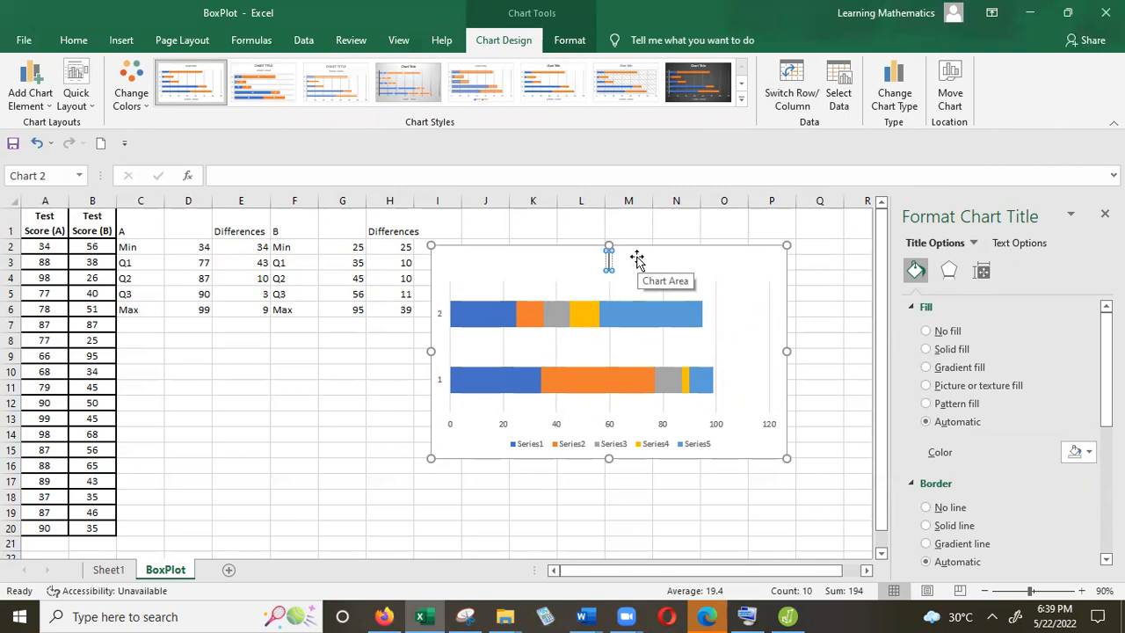
pyautogui.write('Blox Plot')
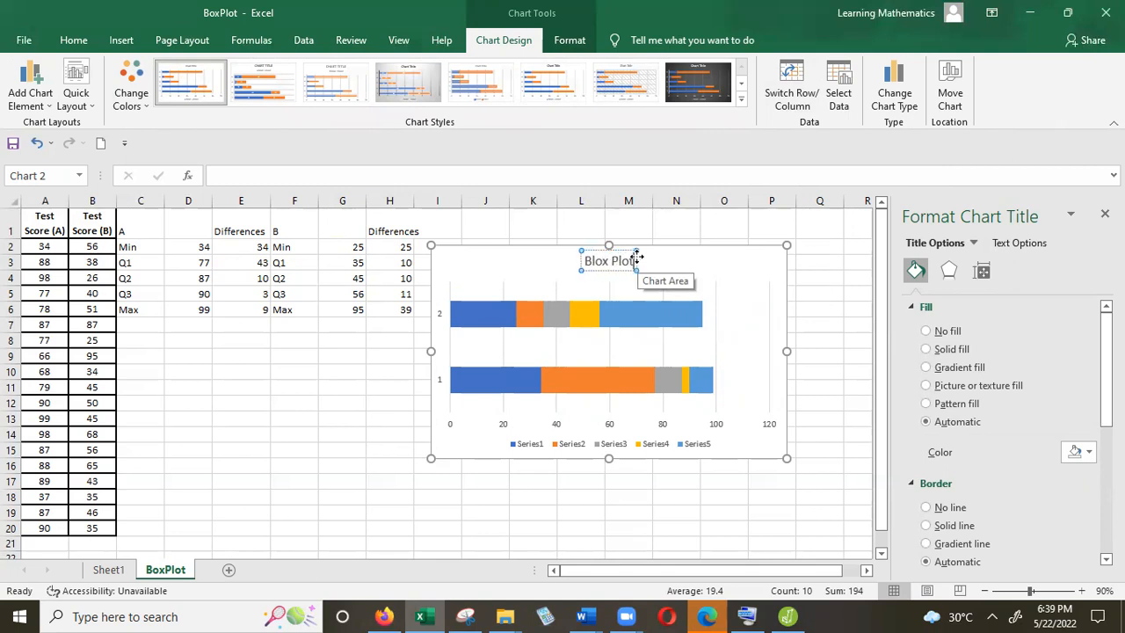
# Step: Set the fill of Series1, the first segment of both stacked bars, to No fill
pyautogui.click(566, 323)
pyautogui.click(490, 320)
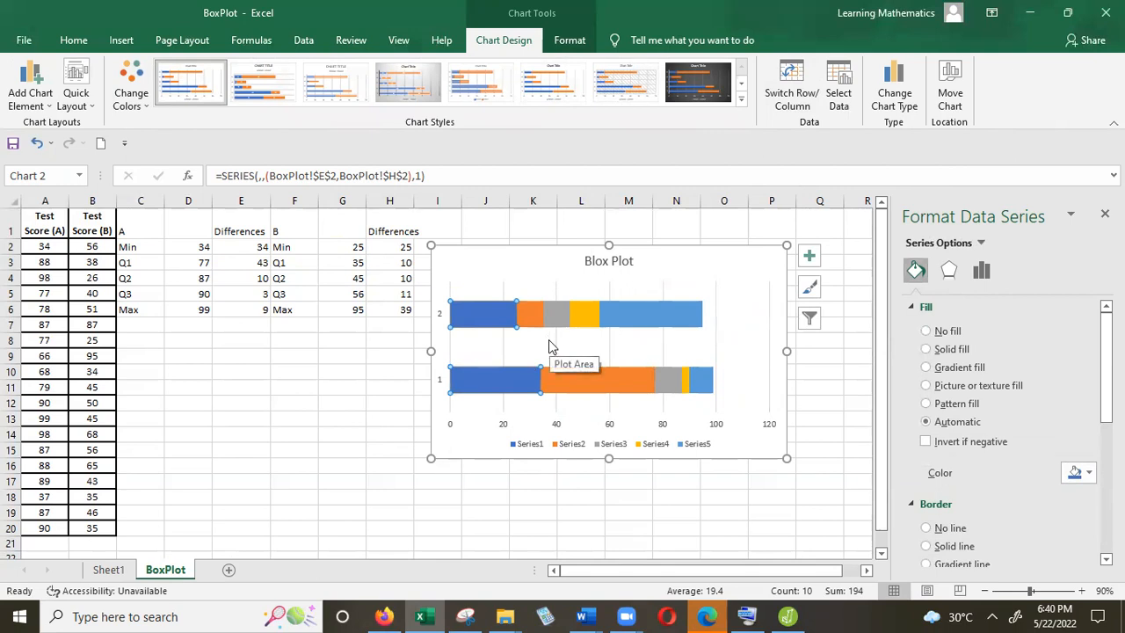
pyautogui.hotkey('shift', 'F10')
pyautogui.click(834, 566)
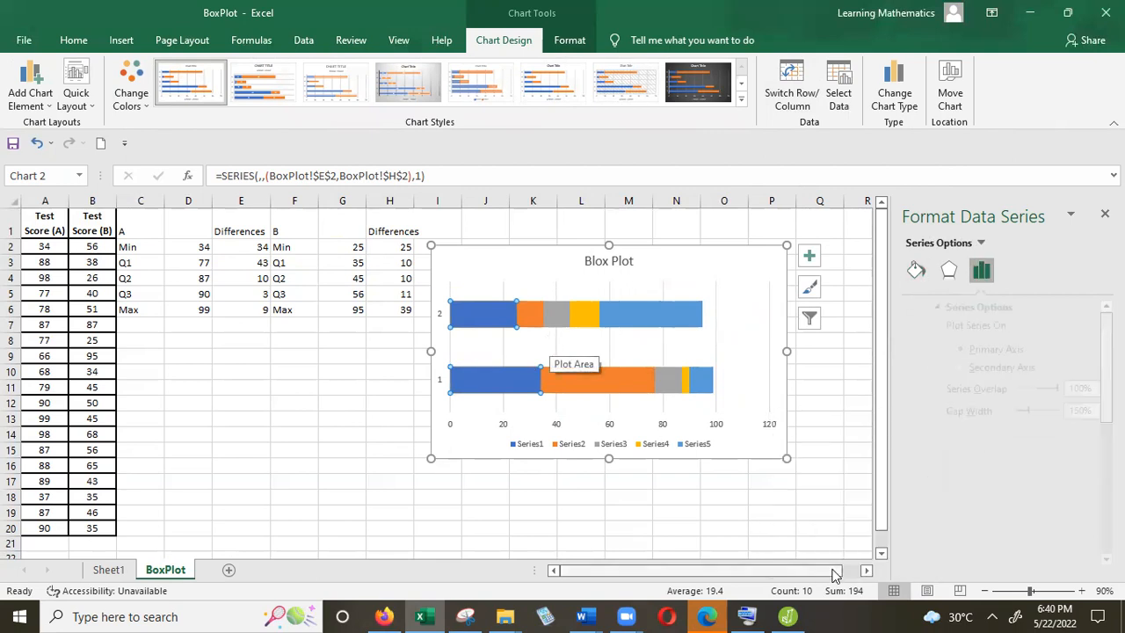
pyautogui.click(916, 271)
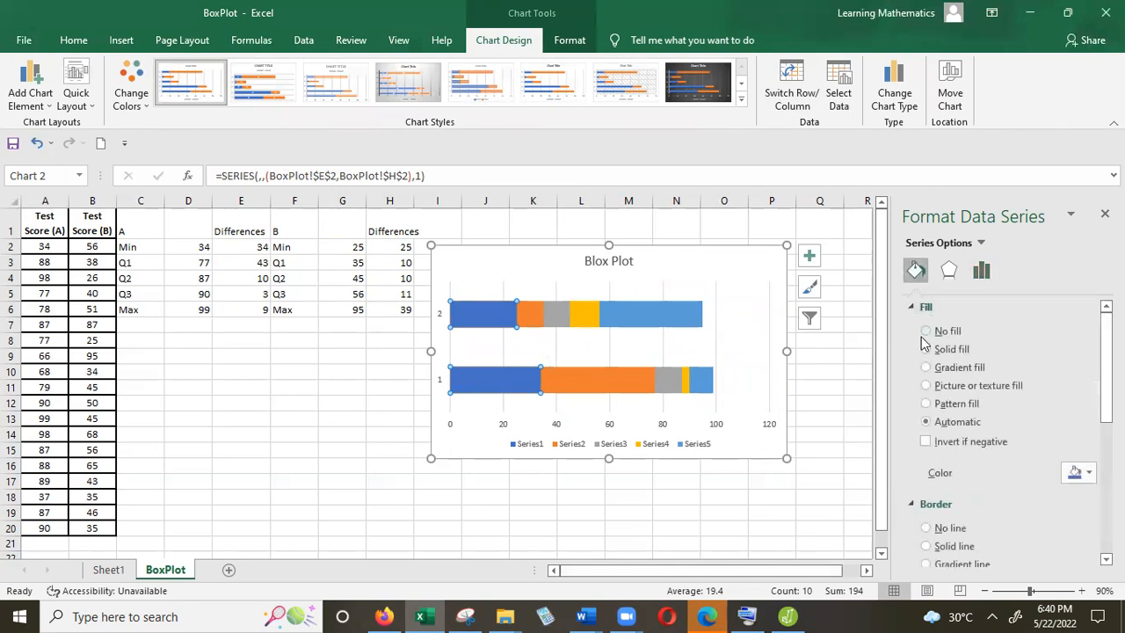
pyautogui.click(926, 331)
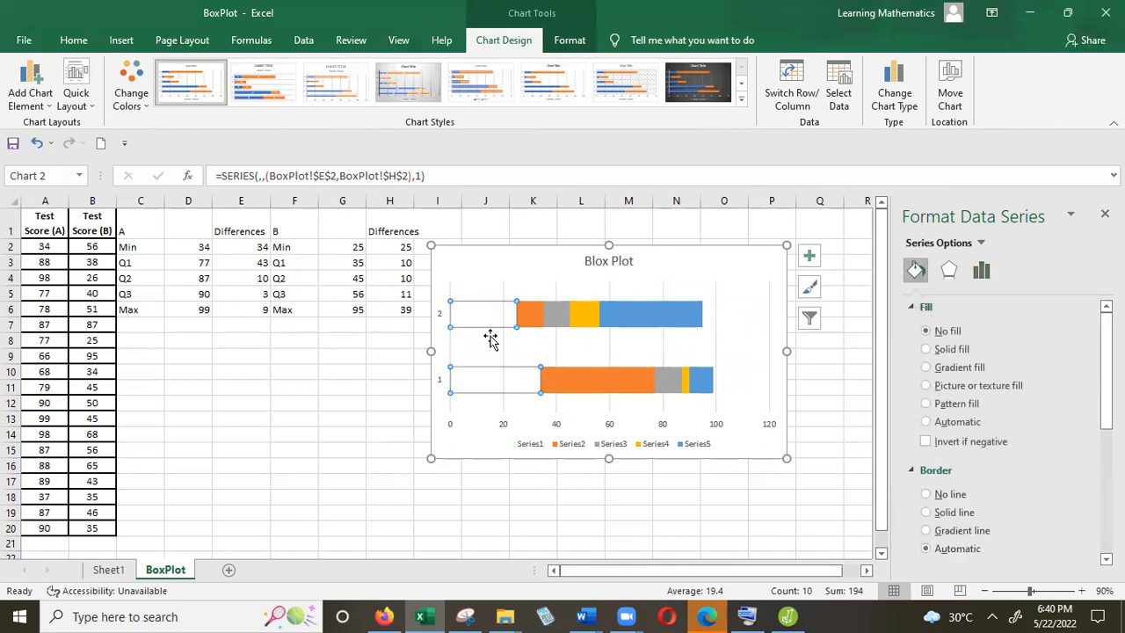
# Step: Set the fill of Series2 and Series5 in both stacked bars to No fill
pyautogui.click(530, 316)
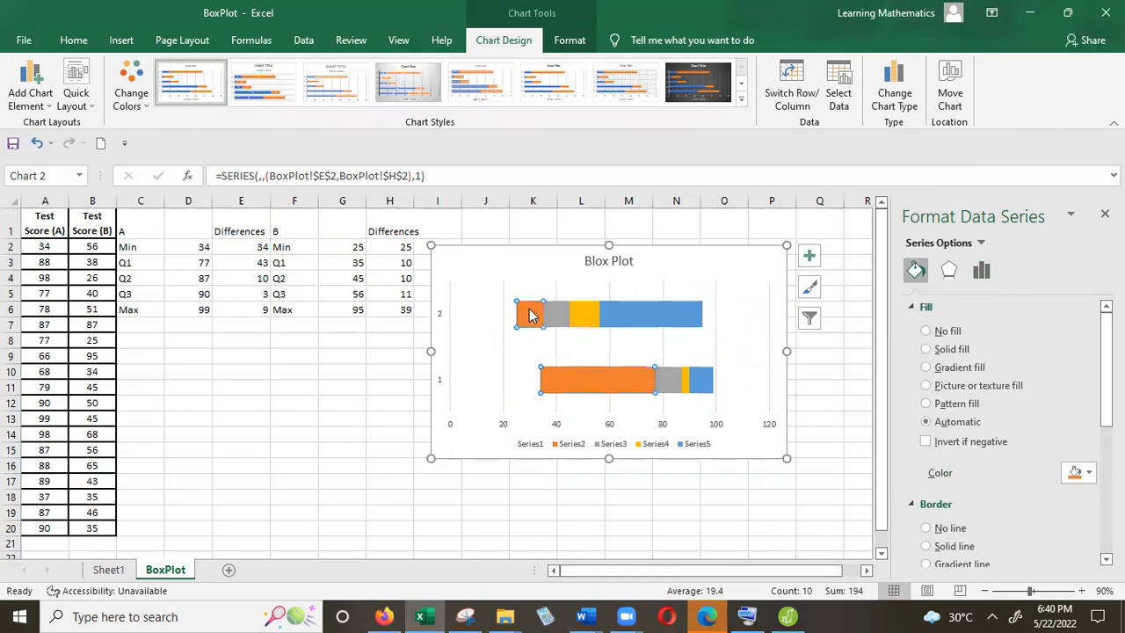
pyautogui.click(926, 331)
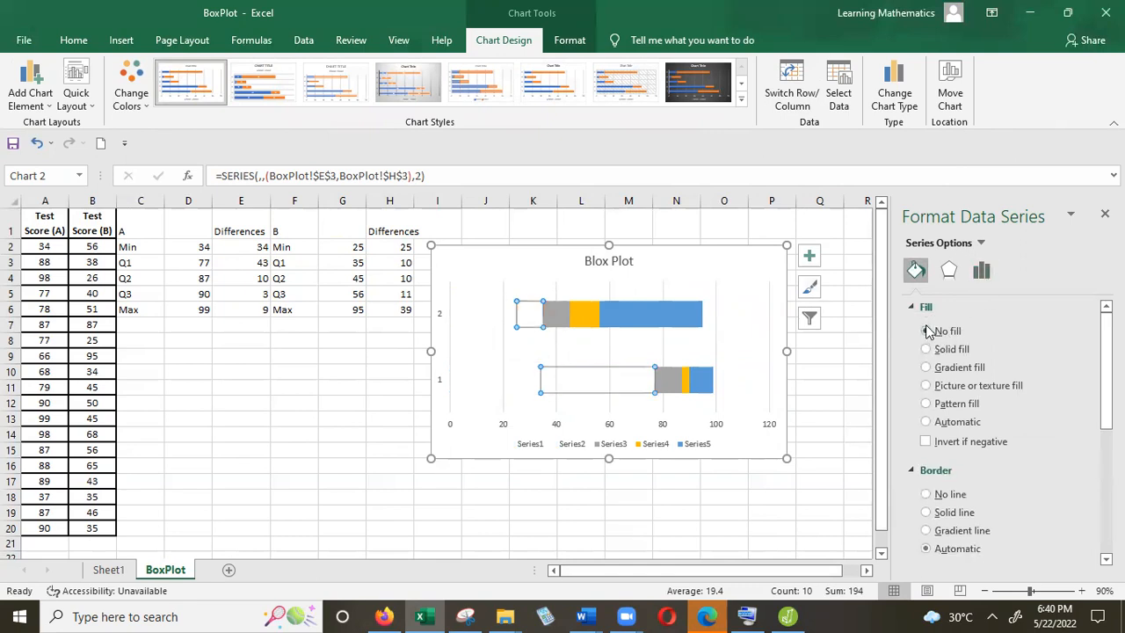
pyautogui.click(651, 315)
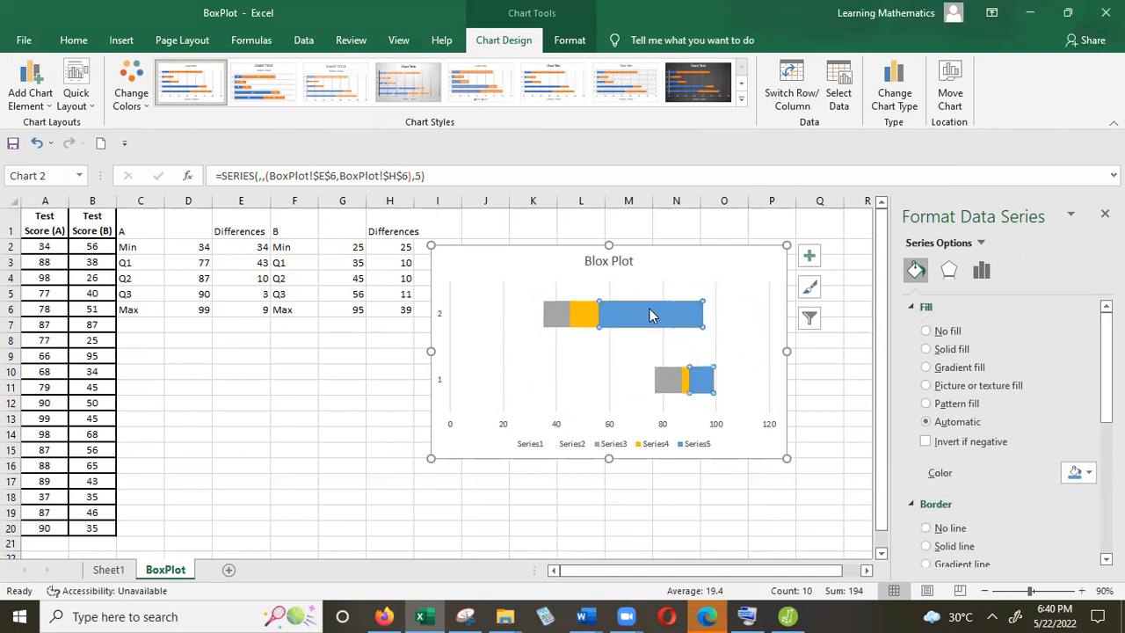
pyautogui.click(926, 331)
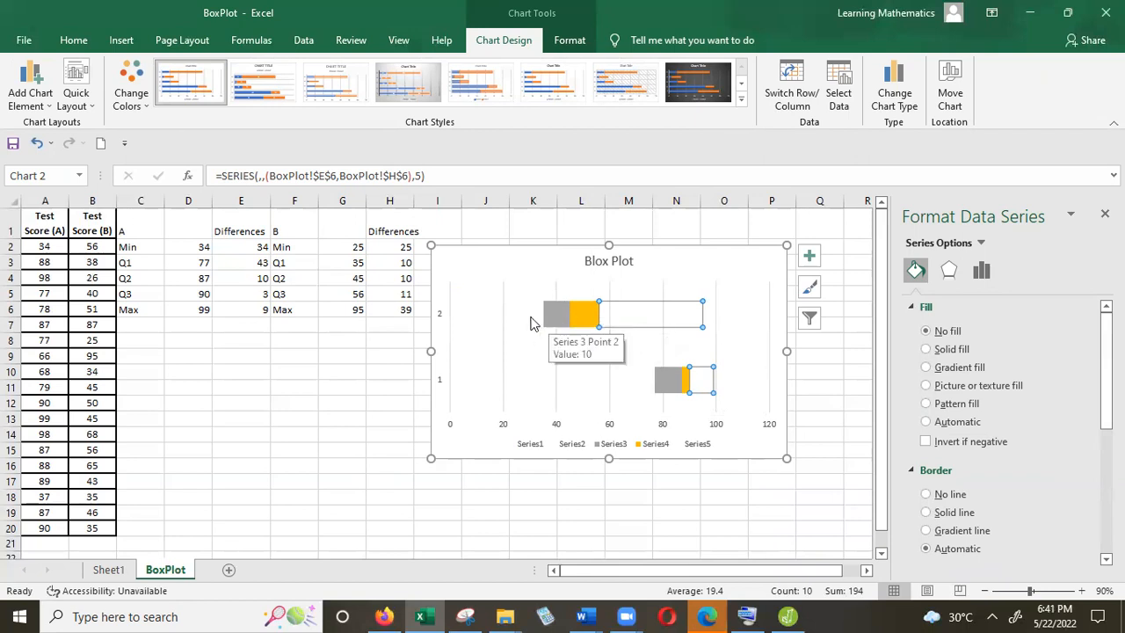
# Step: Add error bars to Series2, the unfilled segment just before the grey boxes, and show their formatting options
pyautogui.click(474, 309)
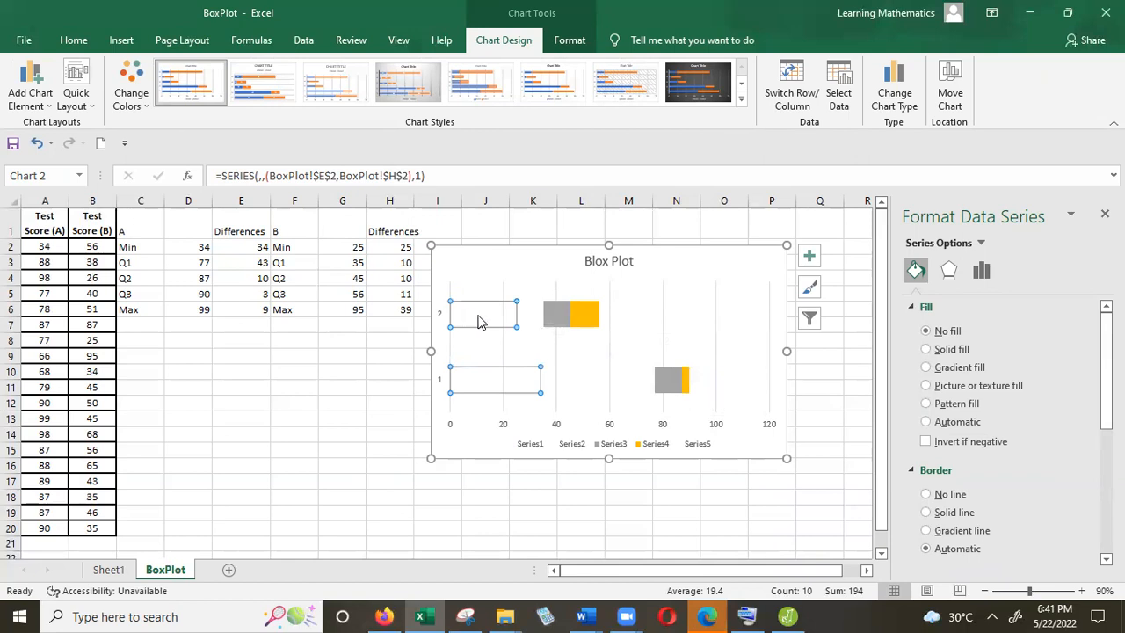
pyautogui.click(526, 317)
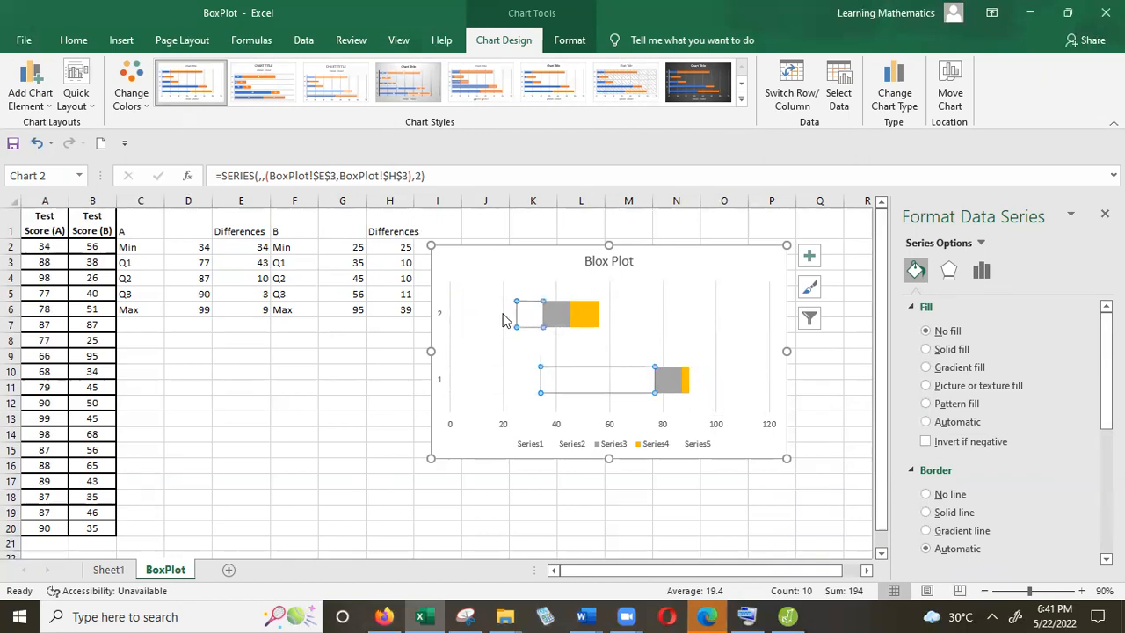
pyautogui.click(466, 321)
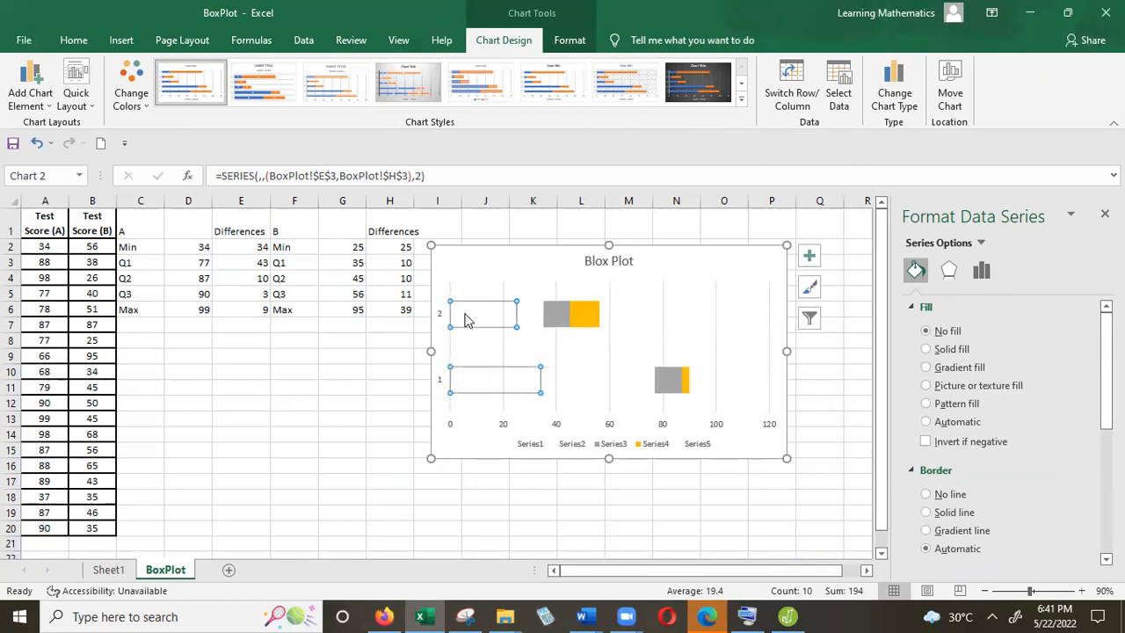
pyautogui.click(528, 316)
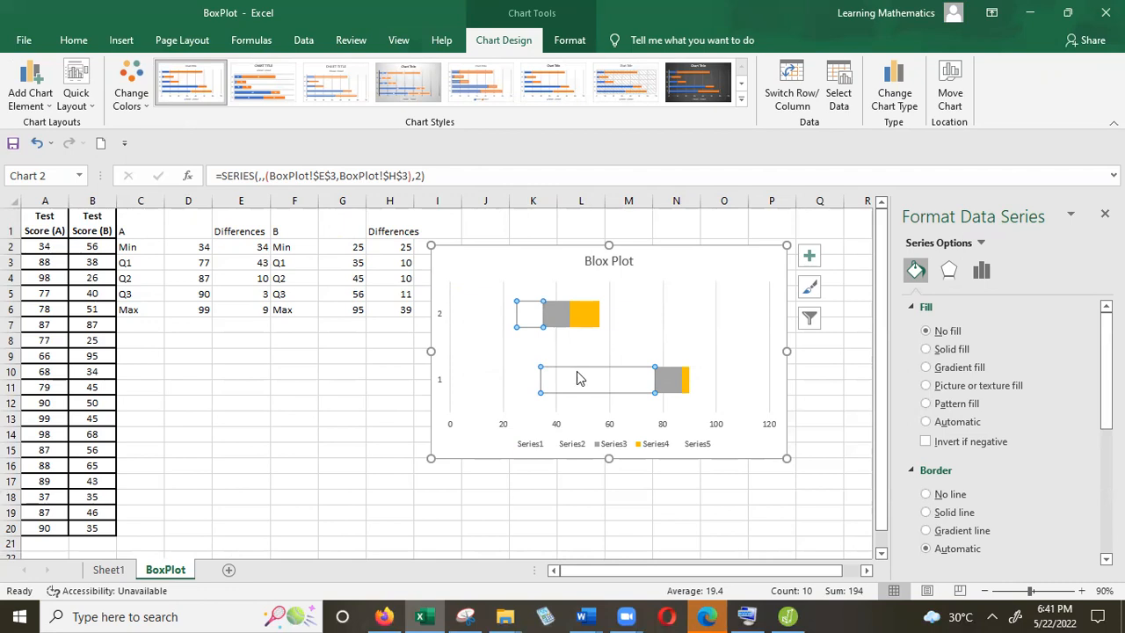
pyautogui.click(31, 97)
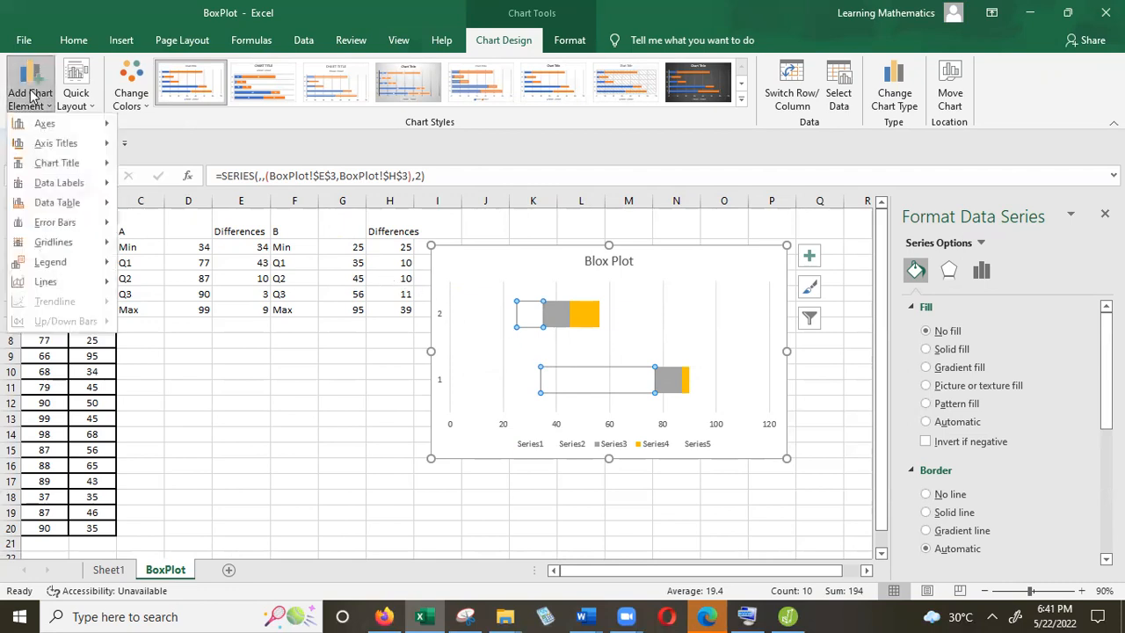
pyautogui.moveTo(50, 224)
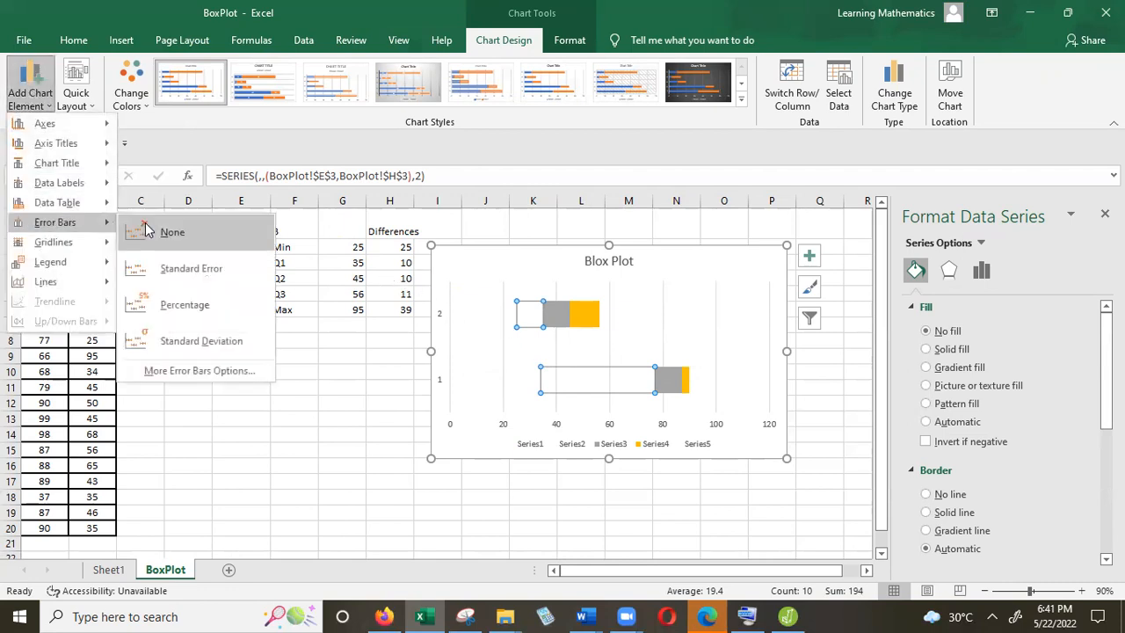
pyautogui.click(193, 373)
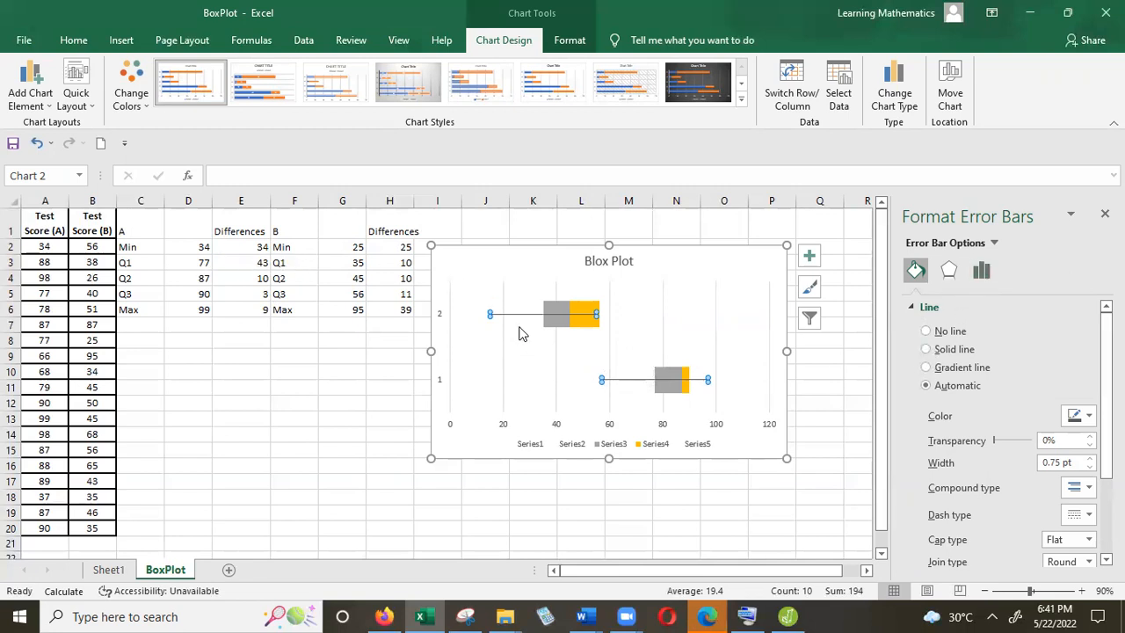
# Step: Set the Series2 error bars' direction to Minus and their error amount to Custom
pyautogui.click(980, 273)
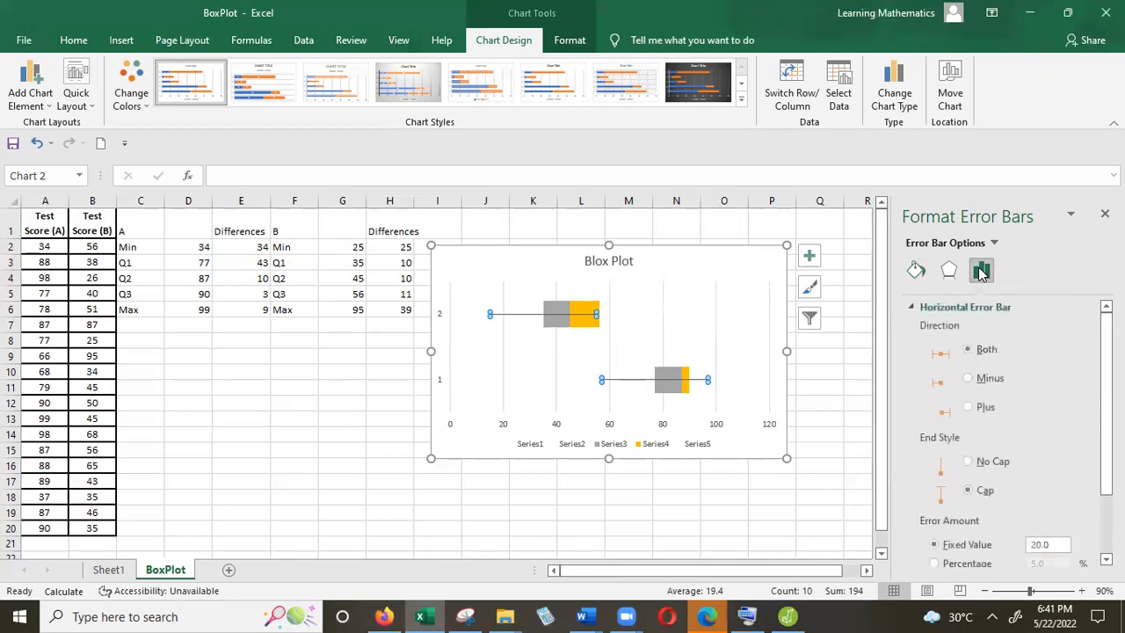
pyautogui.click(971, 379)
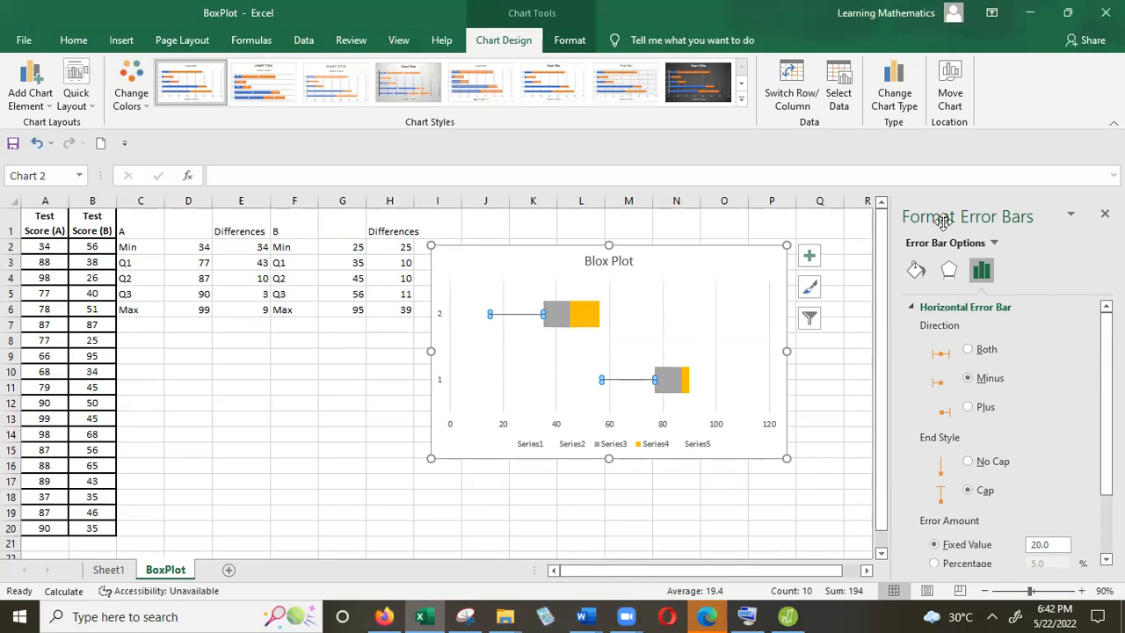
pyautogui.scroll(-2, 1002, 431)
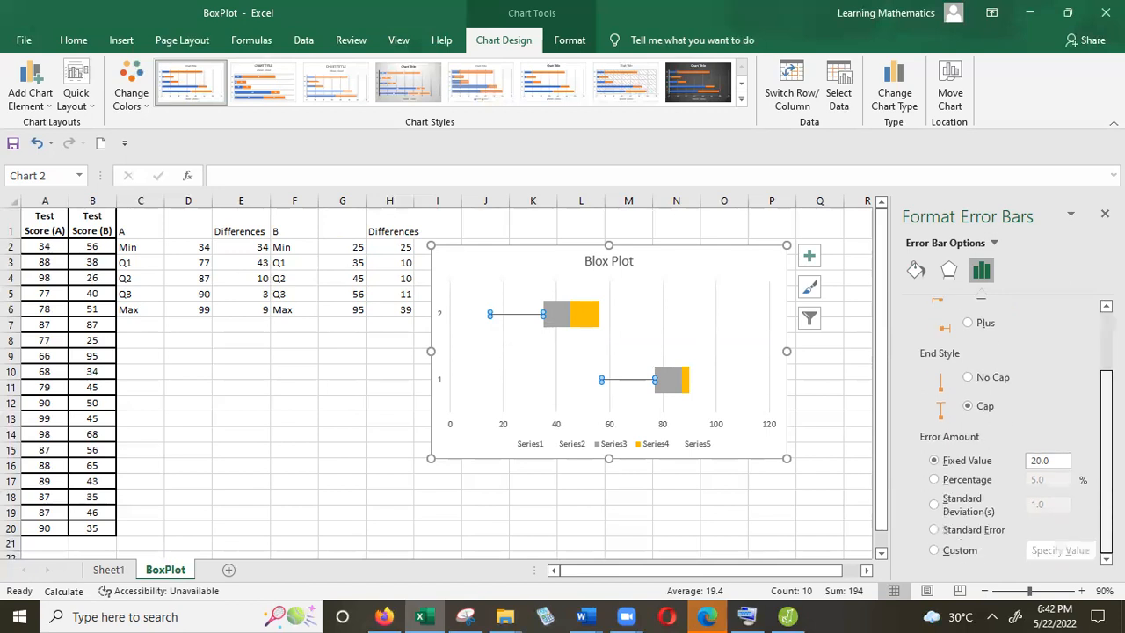
pyautogui.click(934, 551)
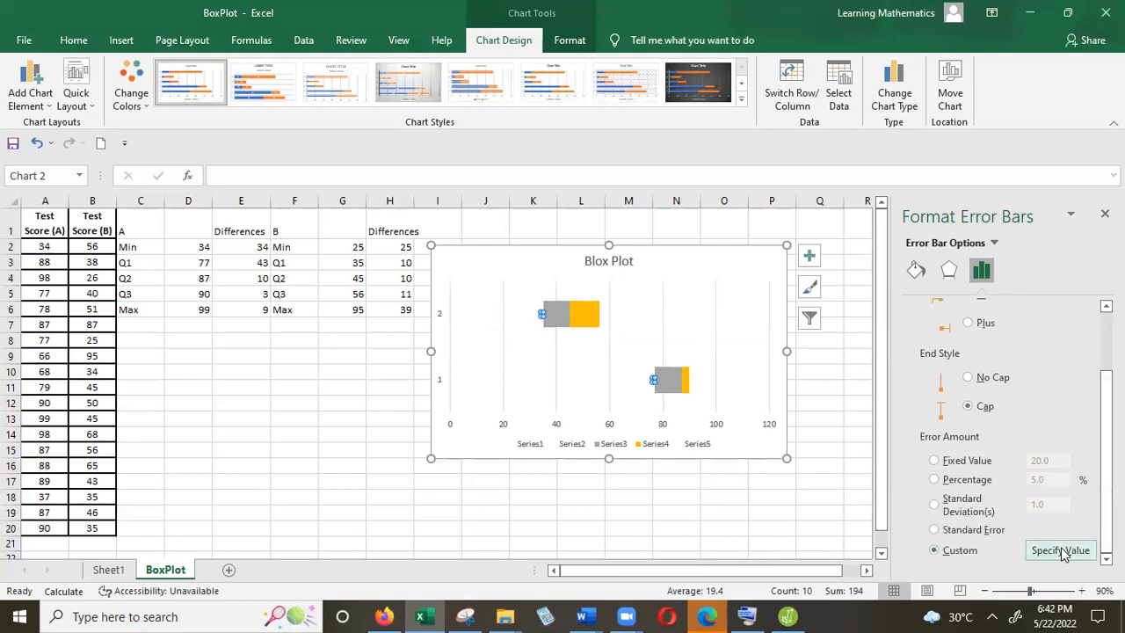
# Step: Specify the Q1 differences in cells E3 and H3 as the custom negative error values for the Series2 error bars
pyautogui.click(1062, 551)
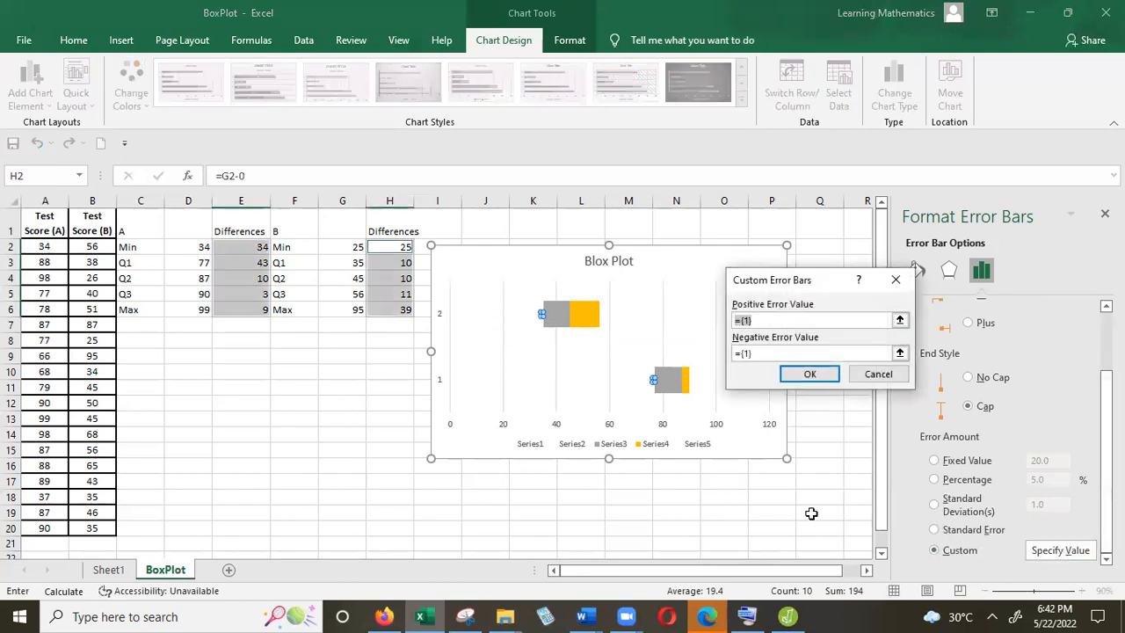
pyautogui.click(764, 354)
pyautogui.click(764, 355)
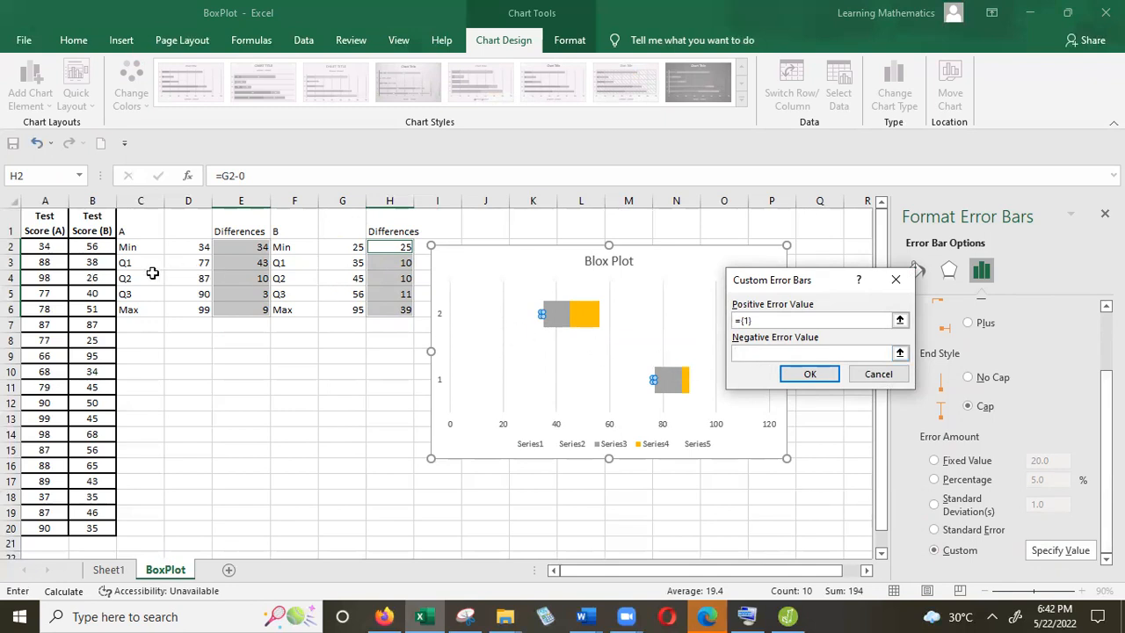
pyautogui.click(227, 262)
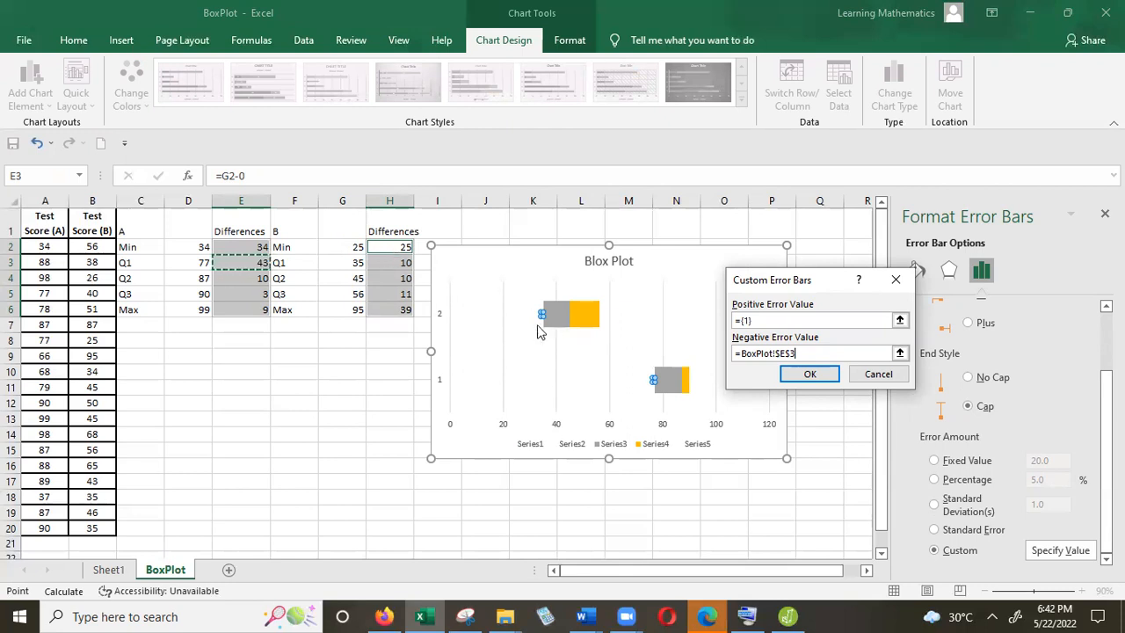
pyautogui.keyDown('ctrl'); pyautogui.click(394, 263); pyautogui.keyUp('ctrl')
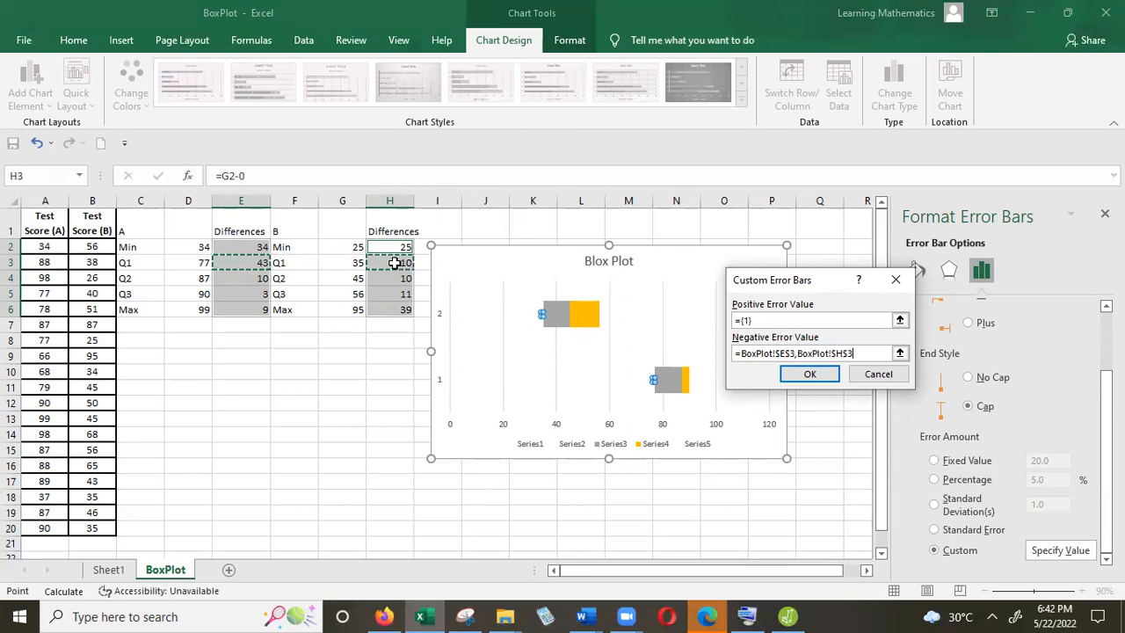
pyautogui.click(810, 373)
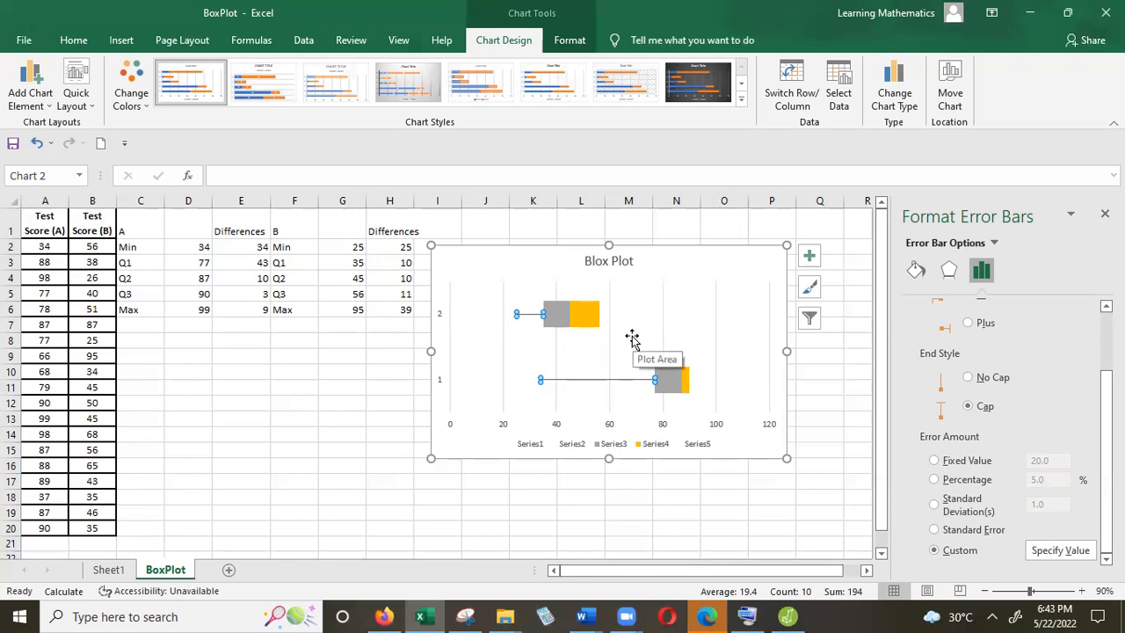
# Step: Add error bars to Series4, the yellow segment of both boxes, and show their formatting options
pyautogui.click(612, 317)
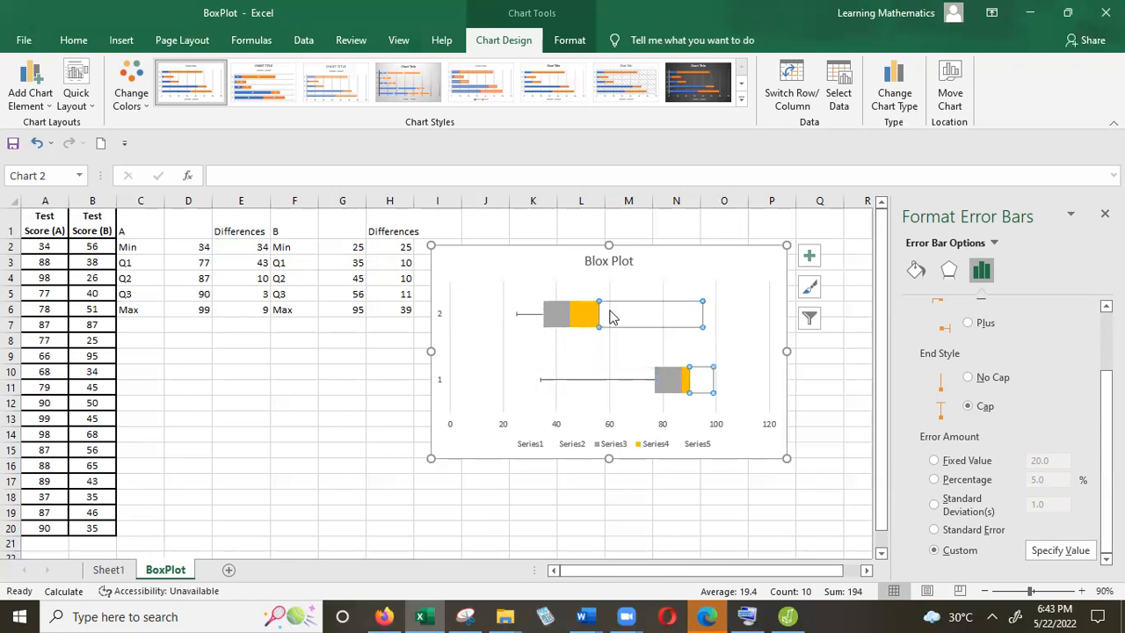
pyautogui.click(481, 312)
pyautogui.click(515, 311)
pyautogui.click(518, 312)
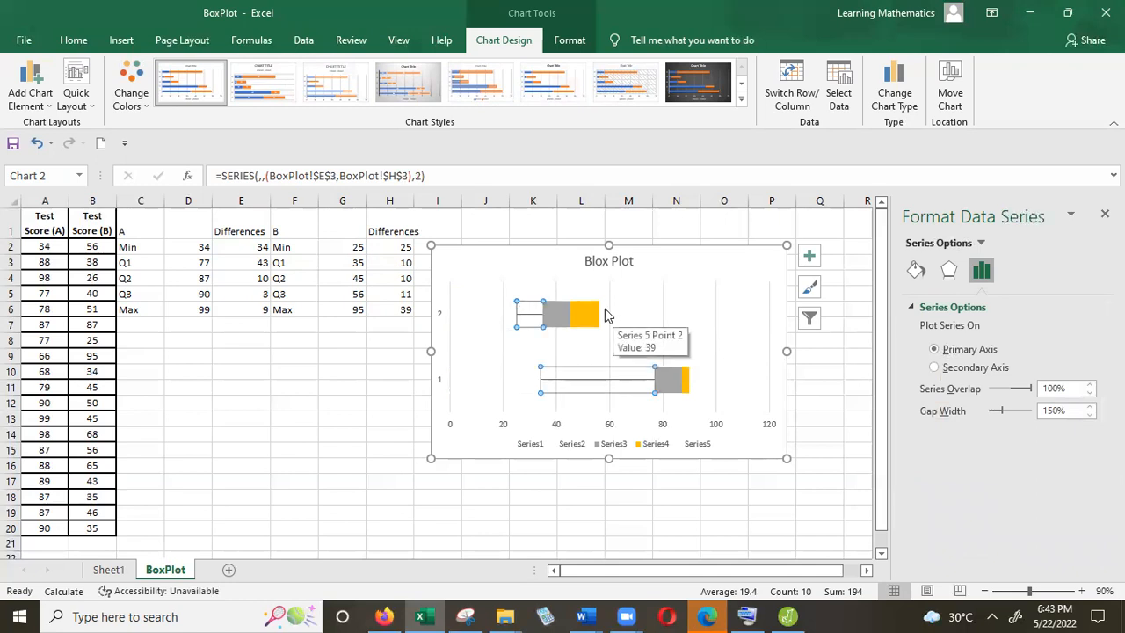
pyautogui.click(605, 314)
pyautogui.click(586, 316)
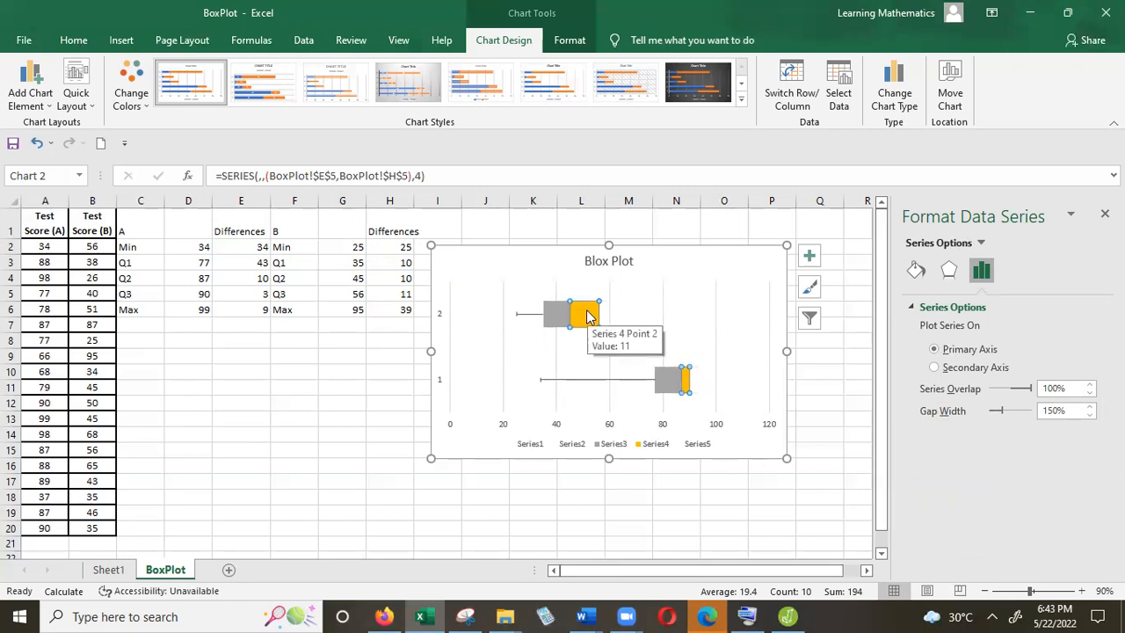
pyautogui.click(29, 97)
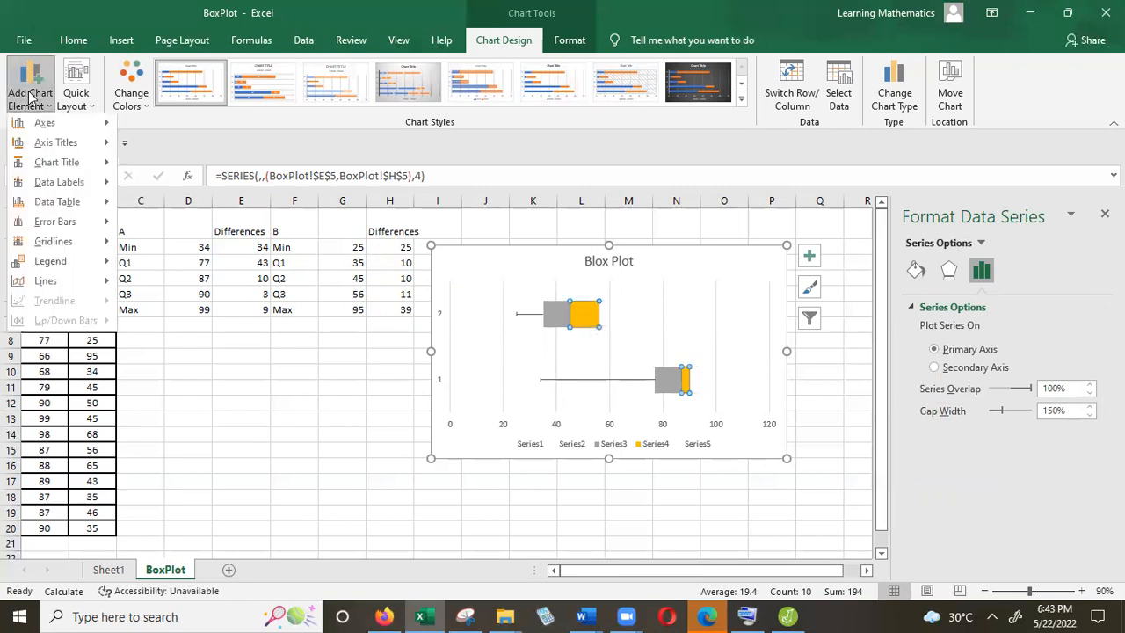
pyautogui.moveTo(70, 224)
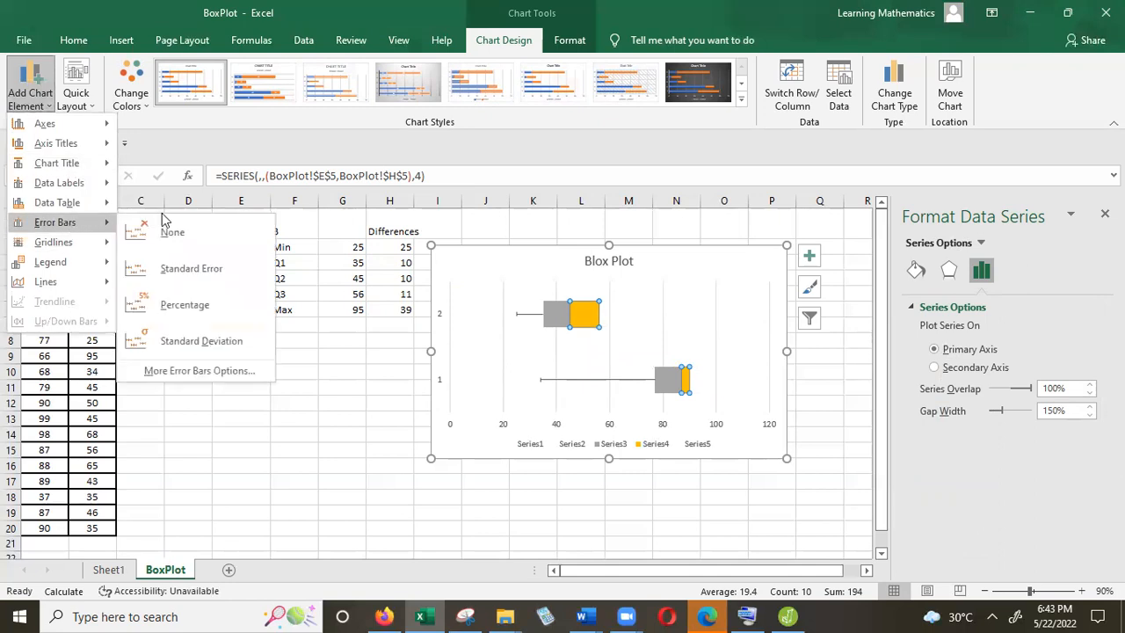
pyautogui.click(203, 371)
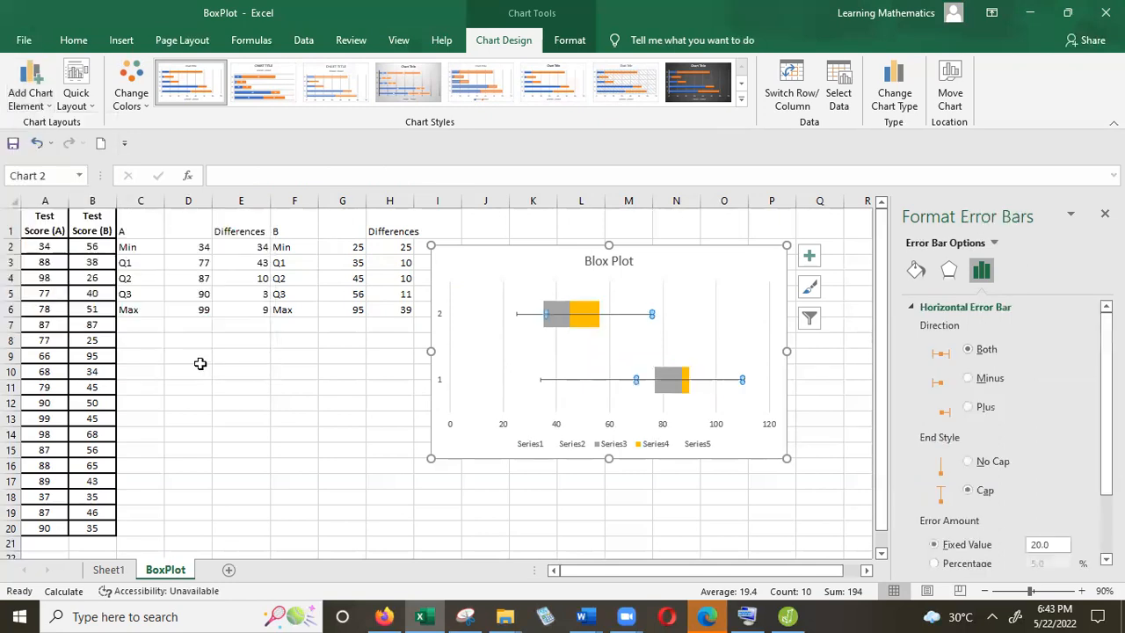
# Step: Set the Series4 error bars' direction to Plus and their error amount to Custom
pyautogui.click(969, 407)
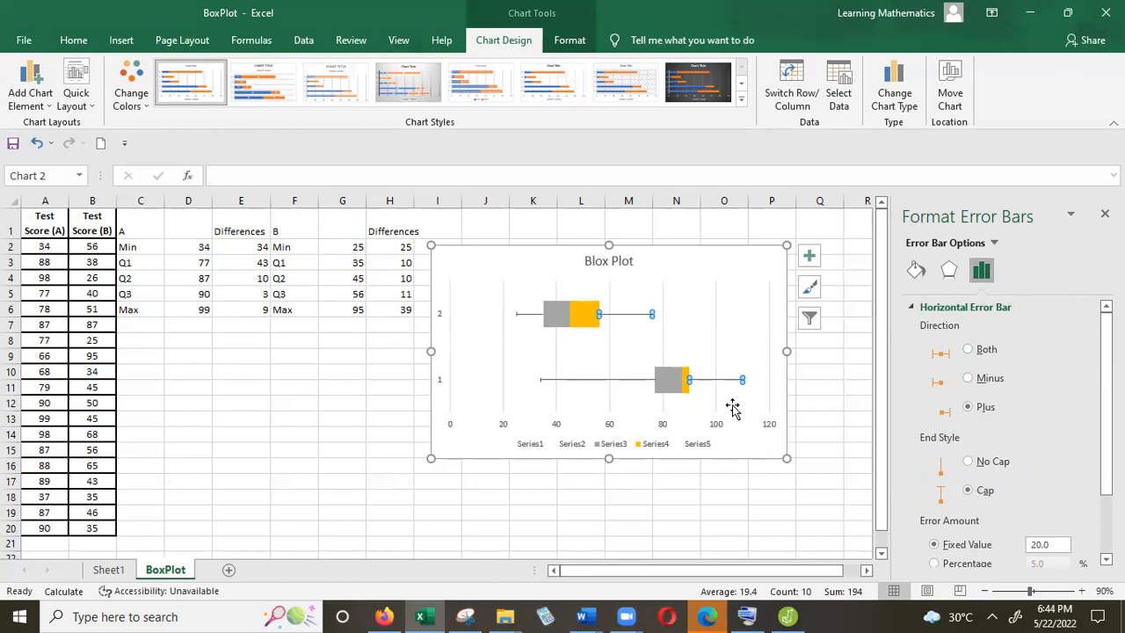
pyautogui.scroll(-3, 925, 557)
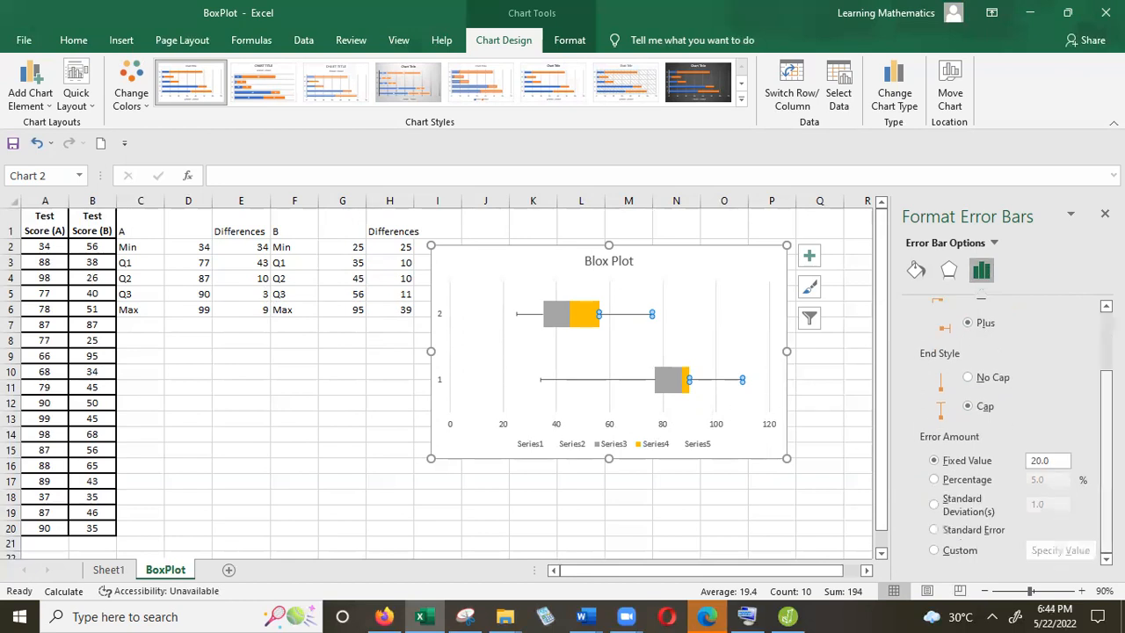
pyautogui.click(934, 551)
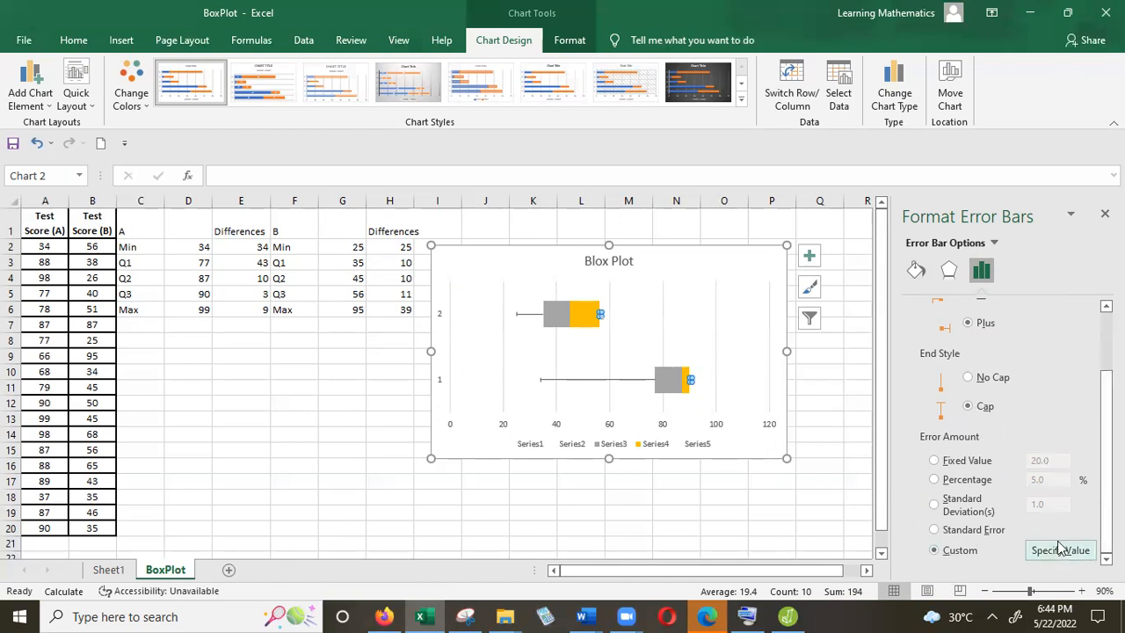
# Step: Specify the Max differences in cells E6 and H6 as the custom positive error values for the Series4 error bars, and deselect the chart
pyautogui.click(1059, 550)
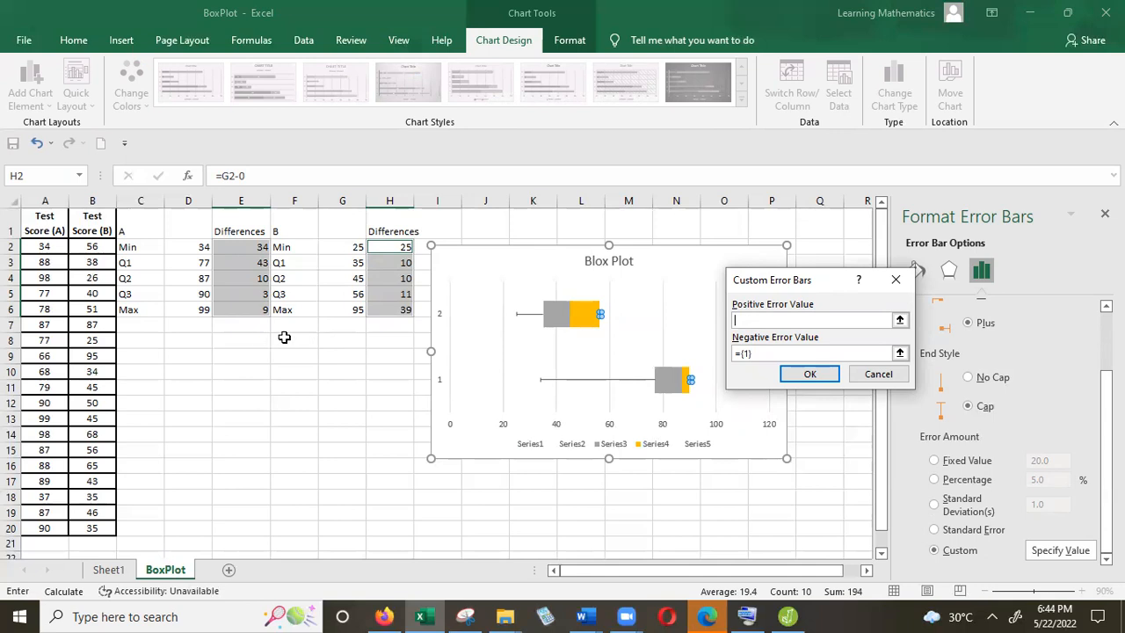
pyautogui.click(248, 313)
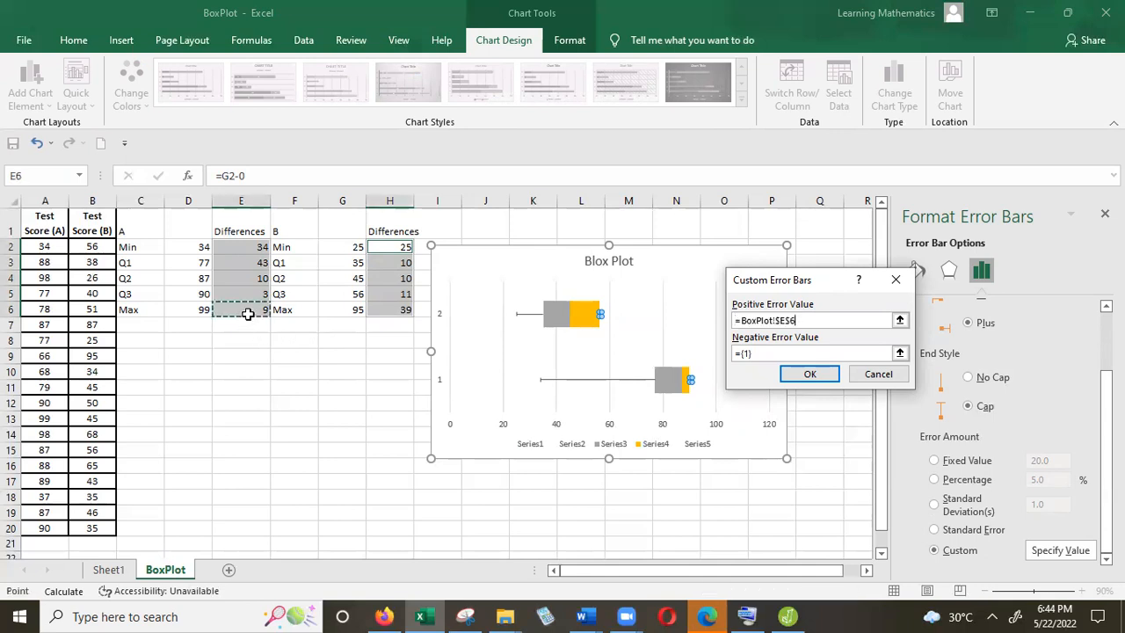
pyautogui.keyDown('ctrl'); pyautogui.click(387, 310); pyautogui.keyUp('ctrl')
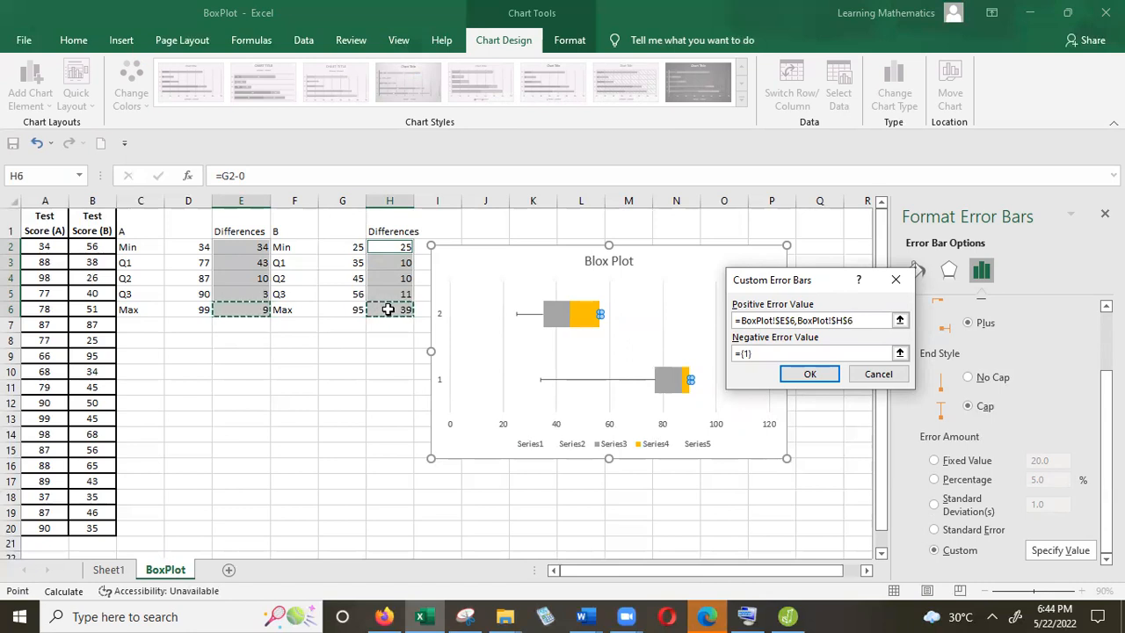
pyautogui.click(810, 375)
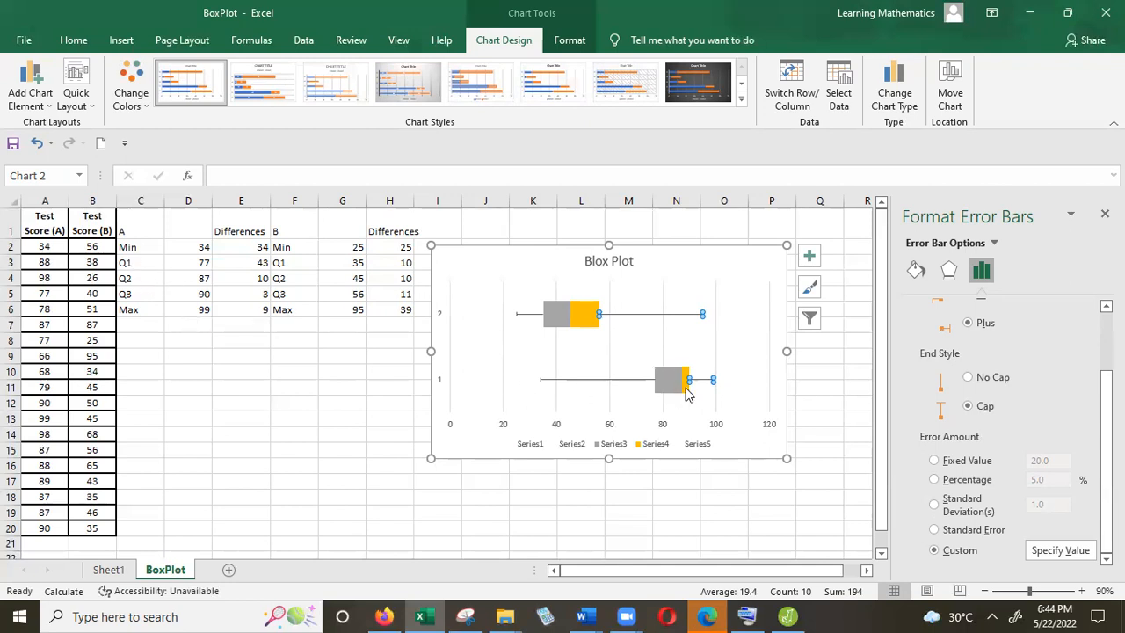
pyautogui.click(704, 499)
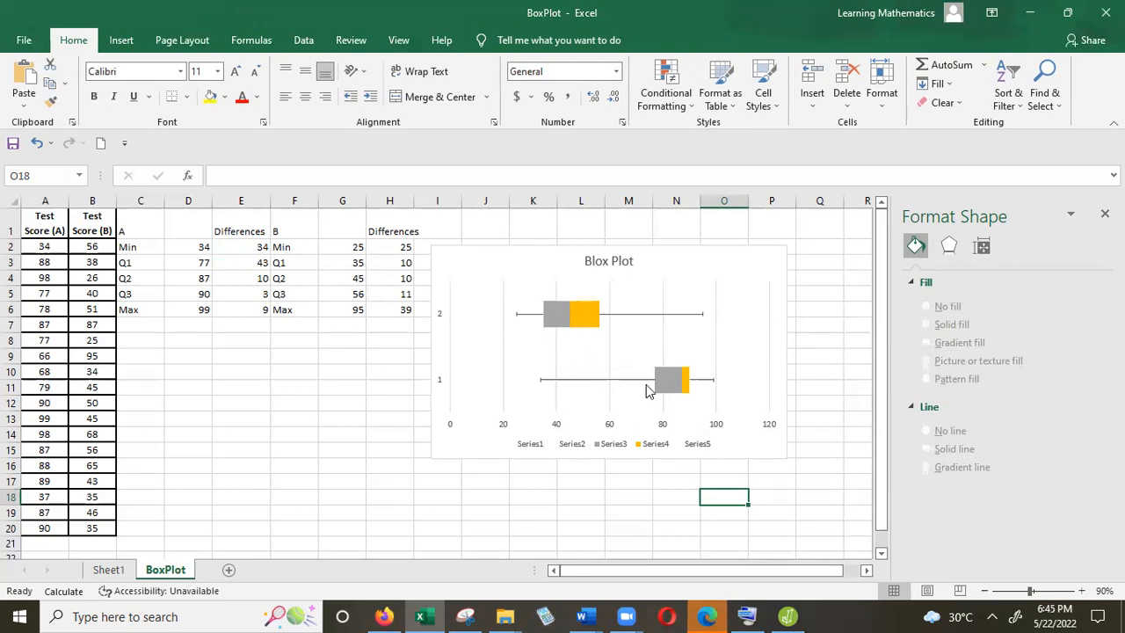
# Step: Draw a curve over the lower box plot from its maximum whisker to its minimum whisker, peaking above the box
pyautogui.moveTo(646, 385)
pyautogui.click(121, 39)
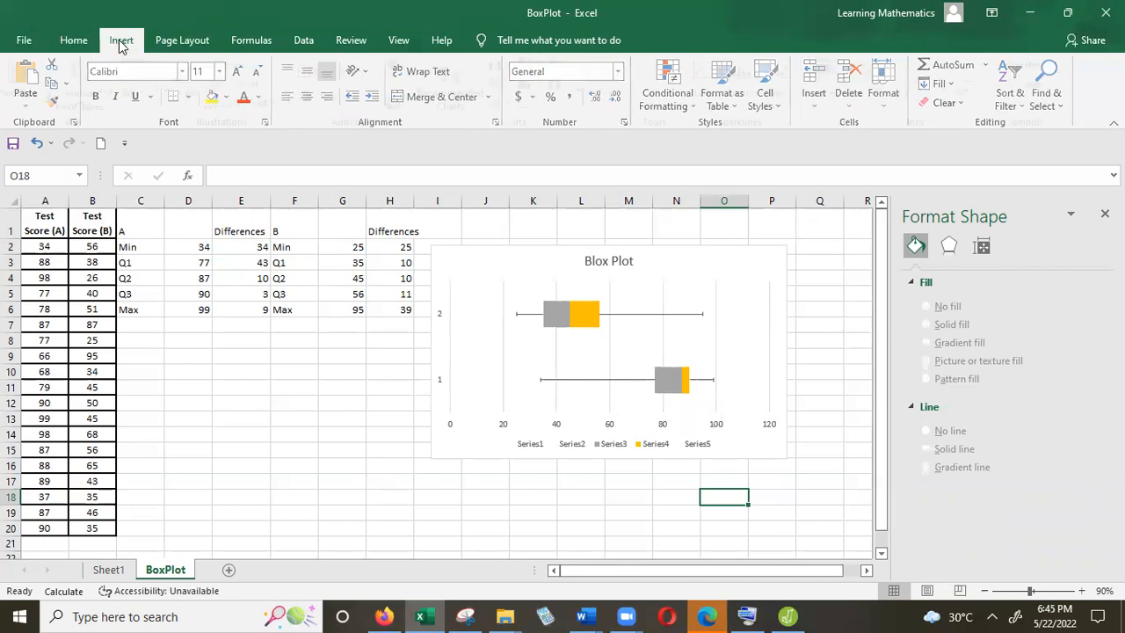
pyautogui.click(245, 64)
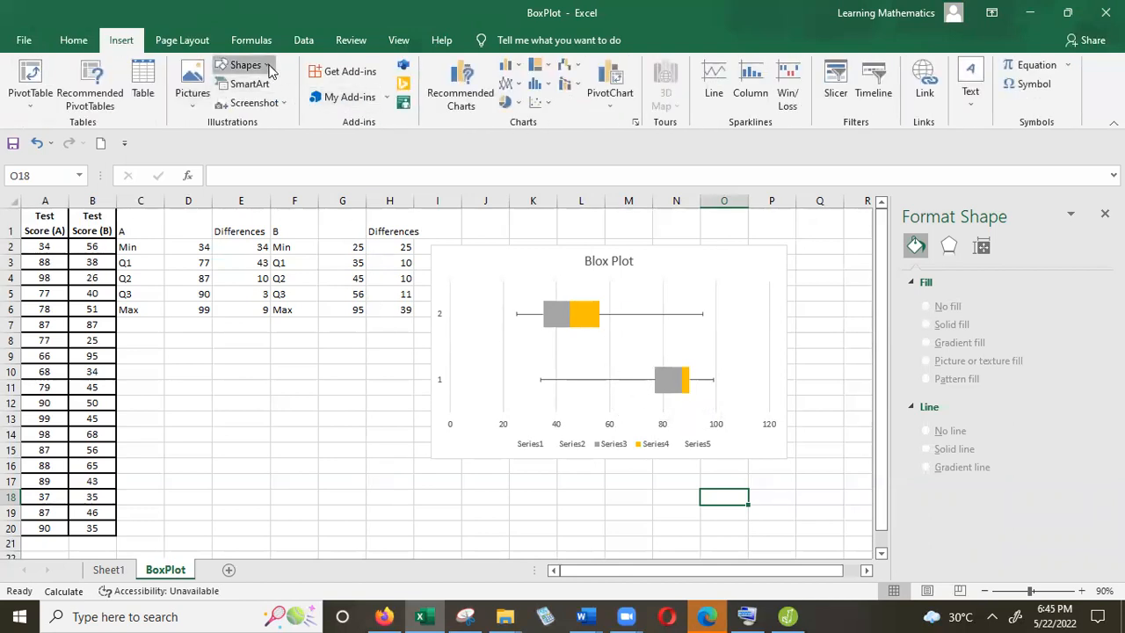
pyautogui.click(257, 120)
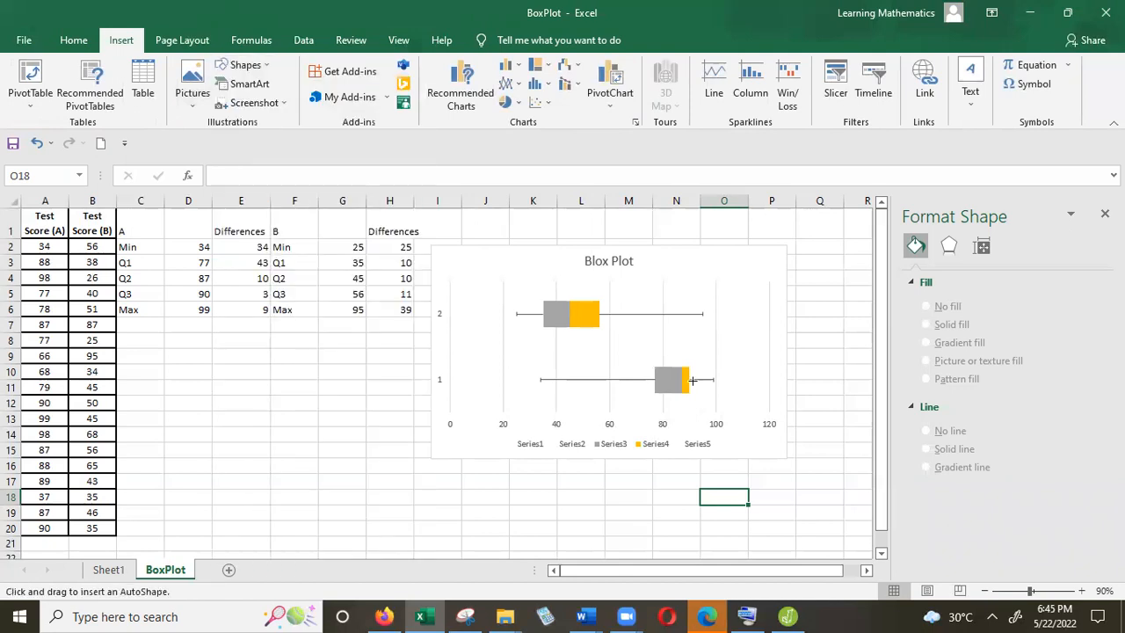
pyautogui.moveTo(712, 366); pyautogui.dragTo(677, 339)
pyautogui.click(677, 340)
pyautogui.doubleClick(535, 367)
# Step: Bold the Q1, Q2 and Q3 labels and values of test A in cells C3:D5
pyautogui.moveTo(138, 261); pyautogui.dragTo(203, 297)
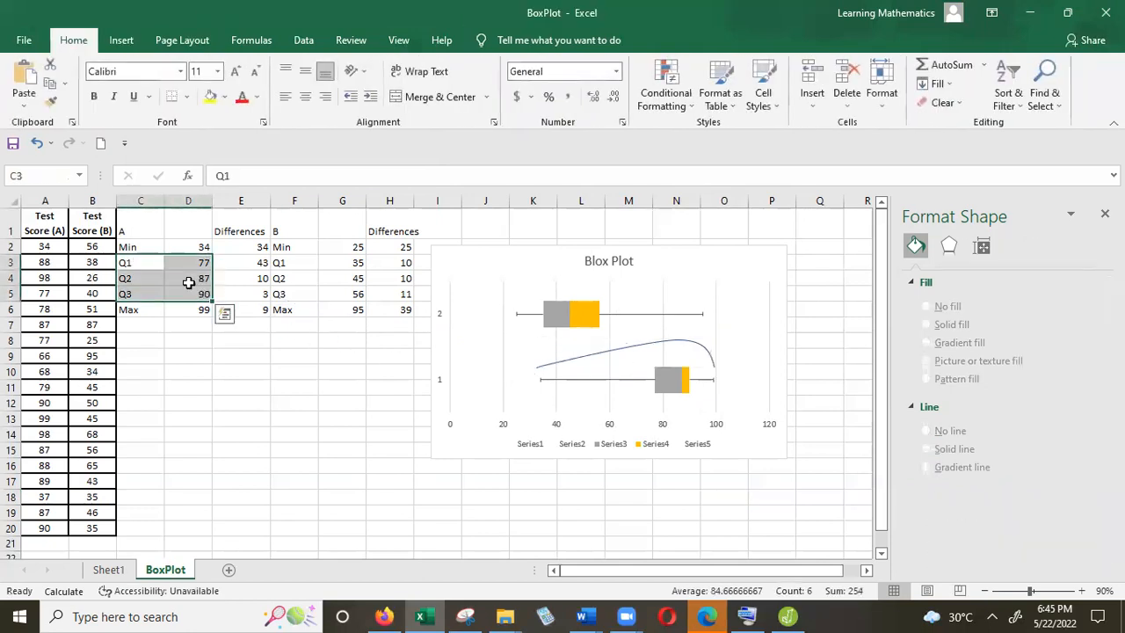
pyautogui.hotkey('ctrl', 'b')
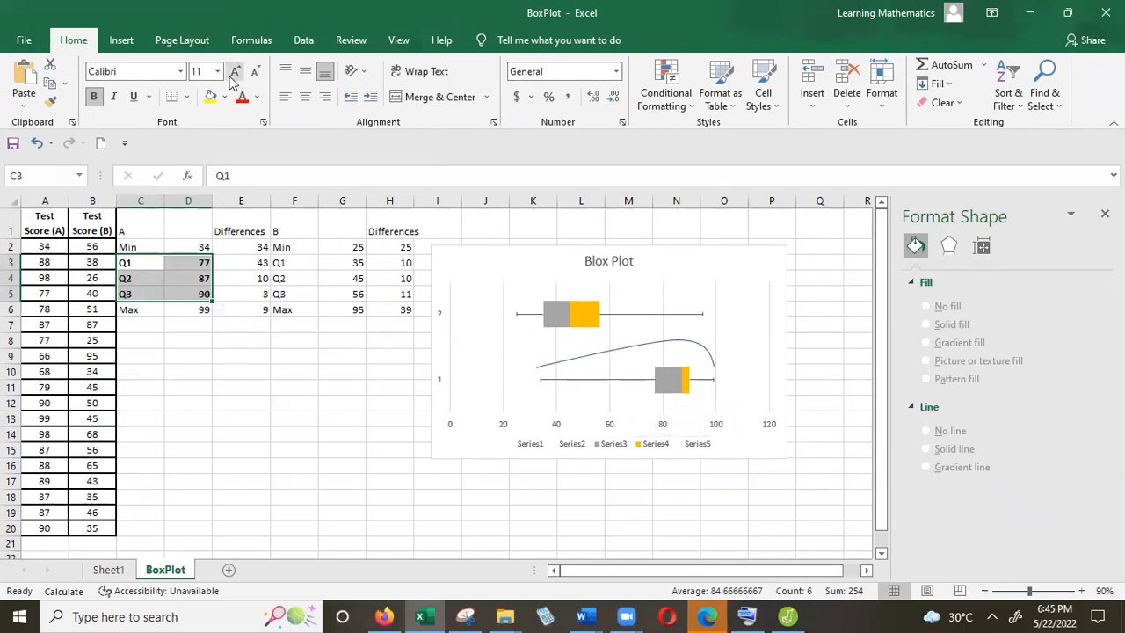
# Step: Draw a curve about 2.55" wide and 0.41" high over the upper box plot, spanning its whiskers and peaking above the box
pyautogui.click(123, 41)
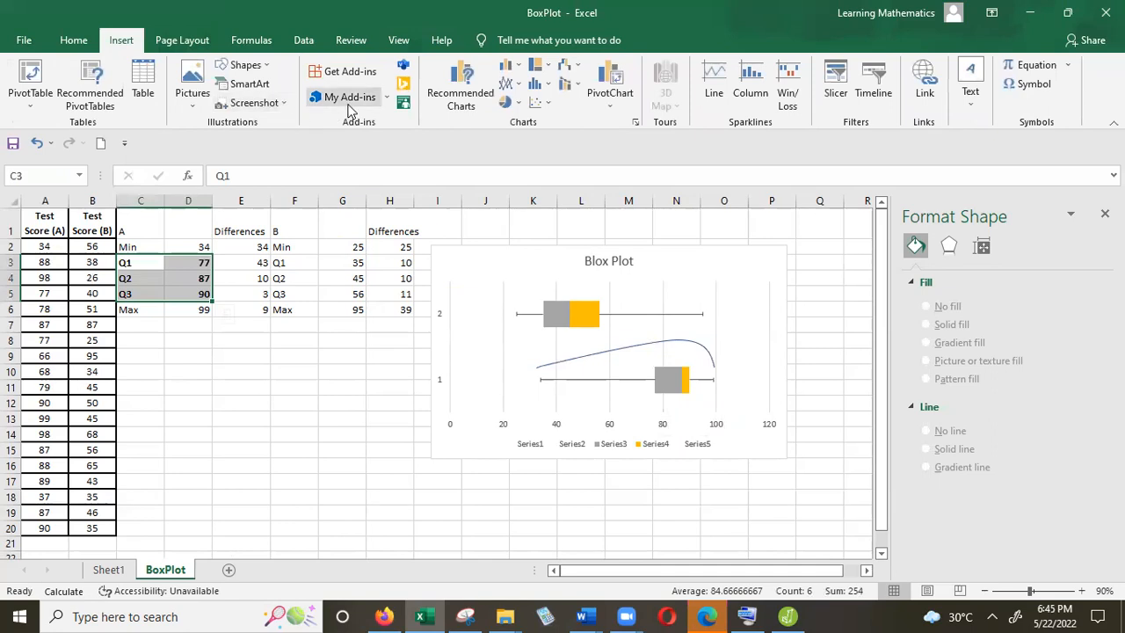
pyautogui.click(253, 84)
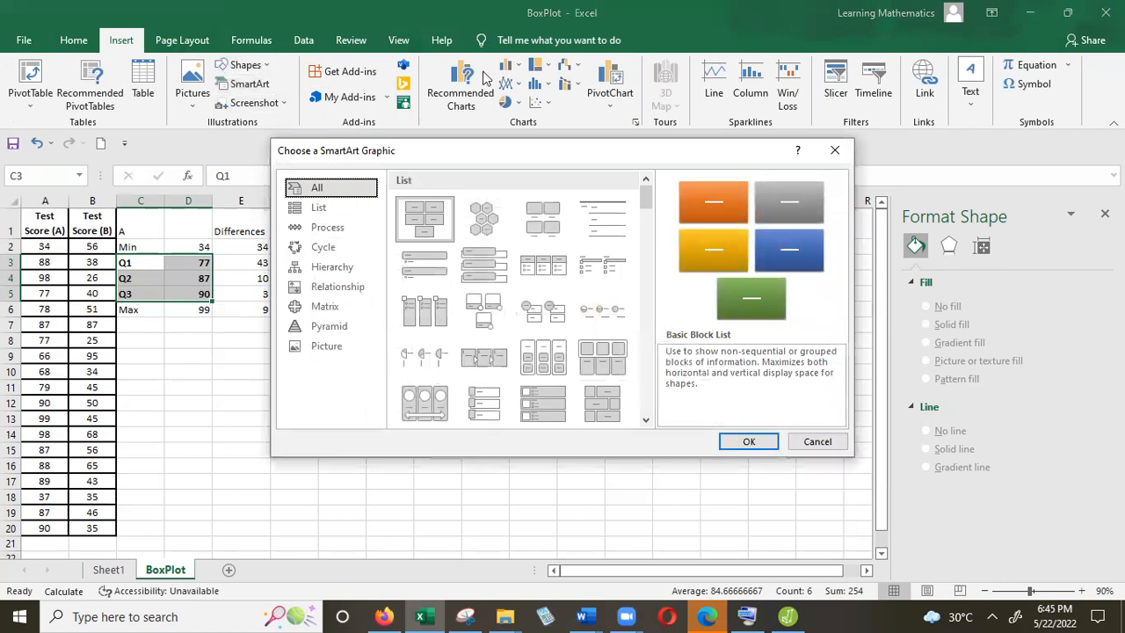
pyautogui.press('Escape')
pyautogui.click(268, 67)
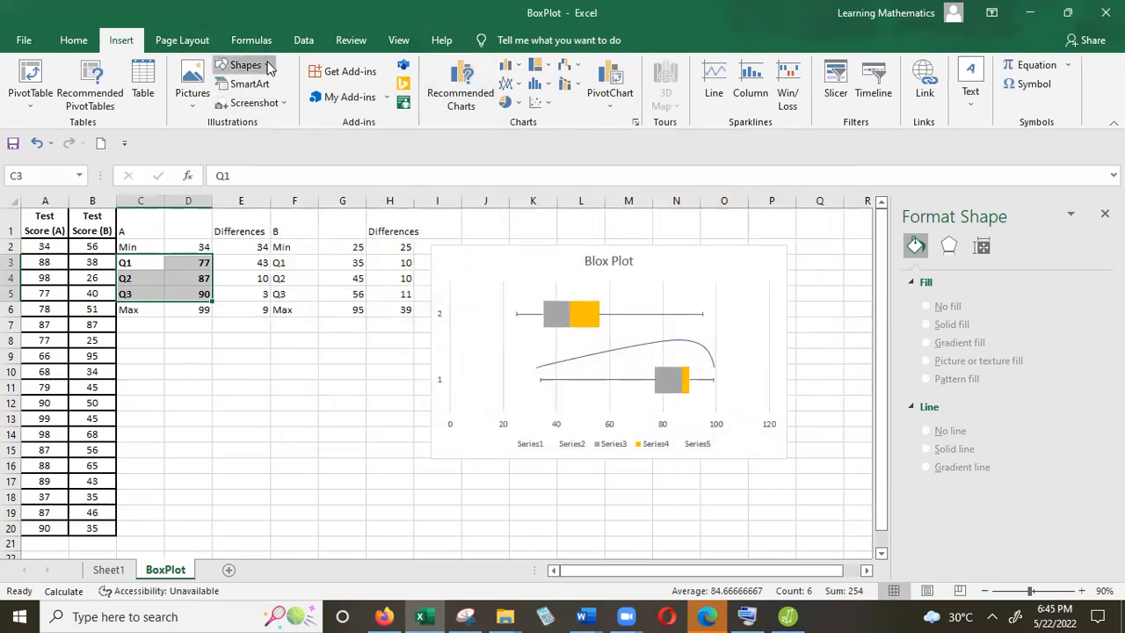
pyautogui.click(258, 121)
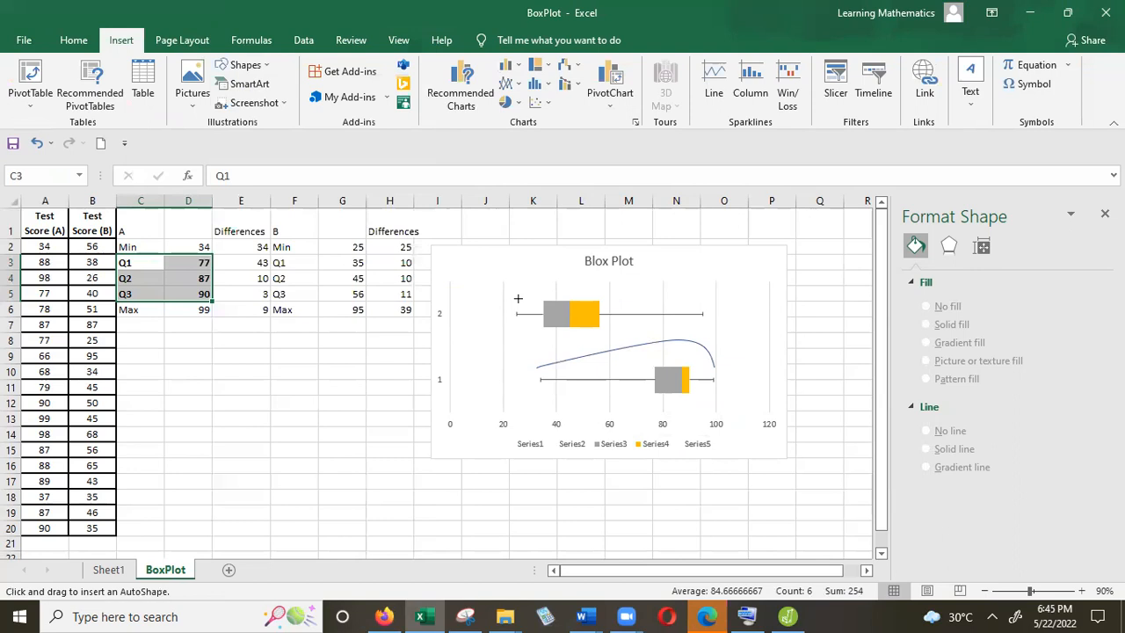
pyautogui.moveTo(519, 297); pyautogui.dragTo(701, 300)
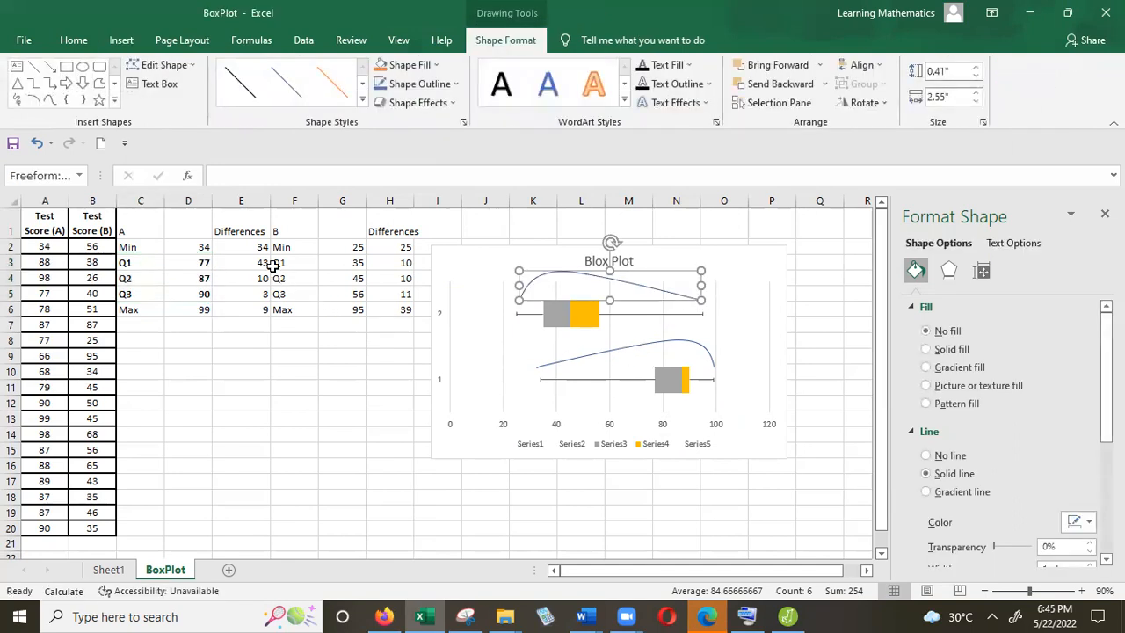
# Step: Bold the Q1, Q2 and Q3 labels and values of test B in cells F3:G5
pyautogui.moveTo(274, 257); pyautogui.dragTo(340, 288)
pyautogui.moveTo(342, 295); pyautogui.dragTo(342, 295)
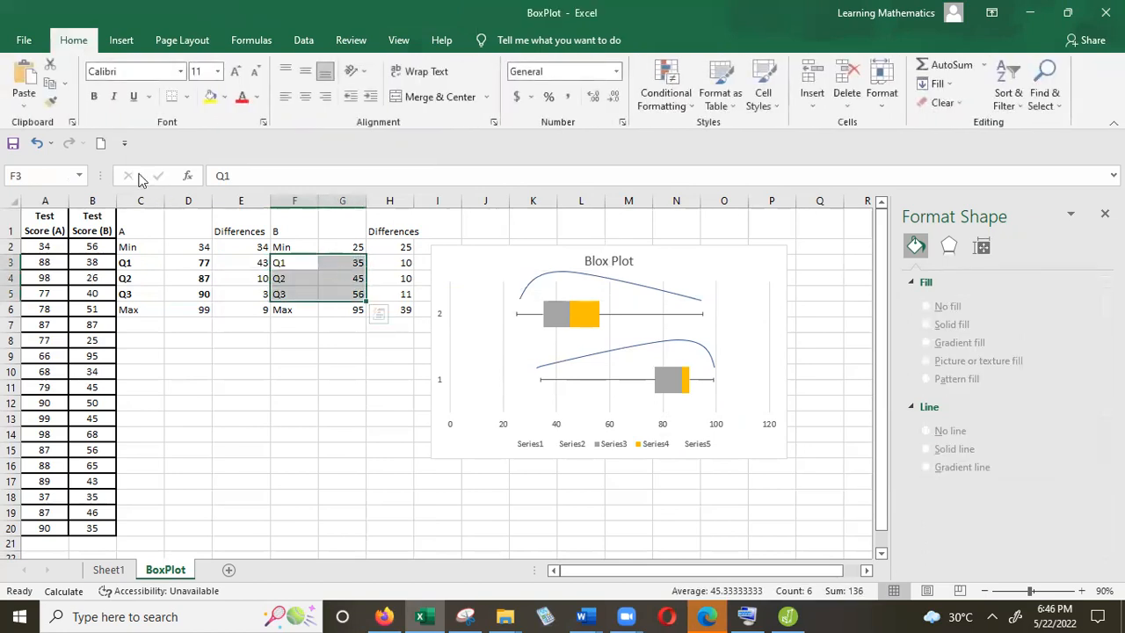
pyautogui.click(94, 97)
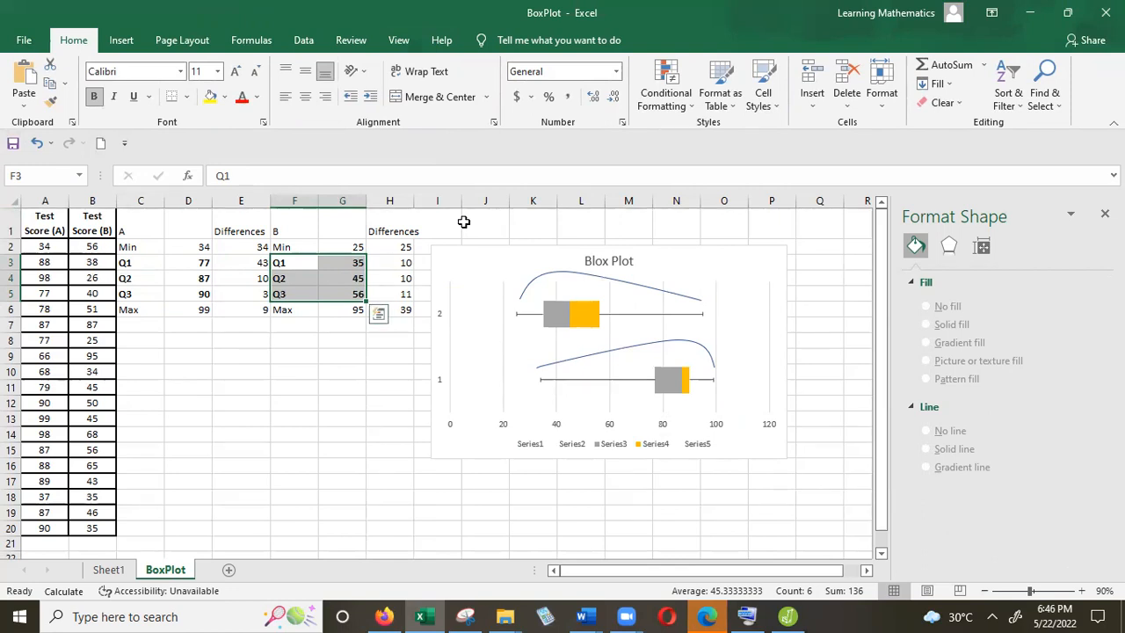
pyautogui.moveTo(670, 376)
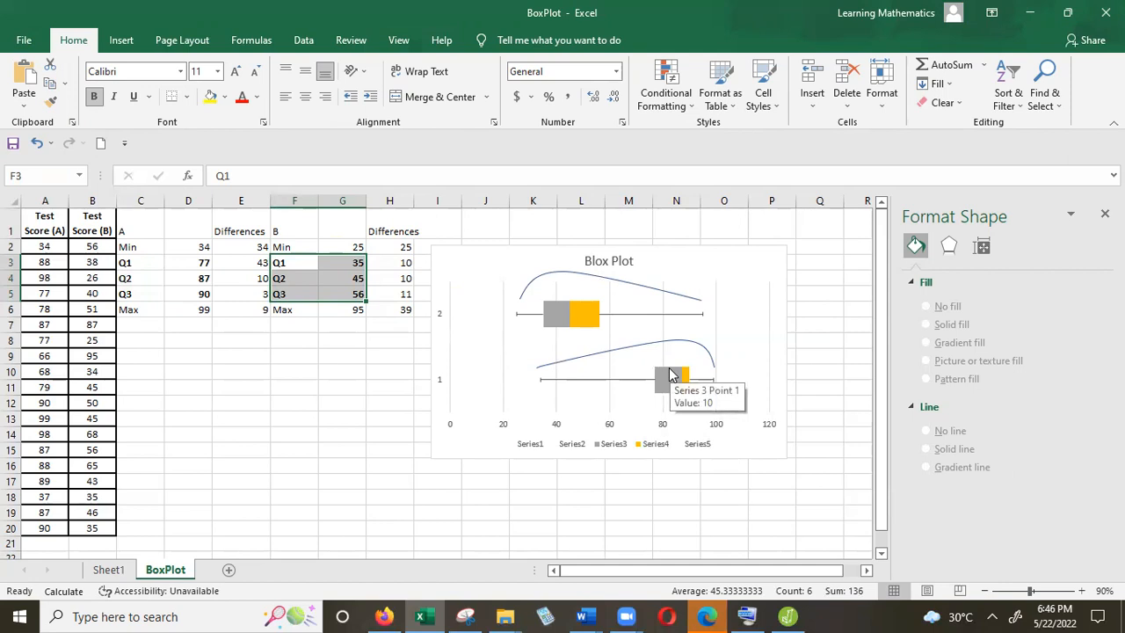
pyautogui.click(959, 181)
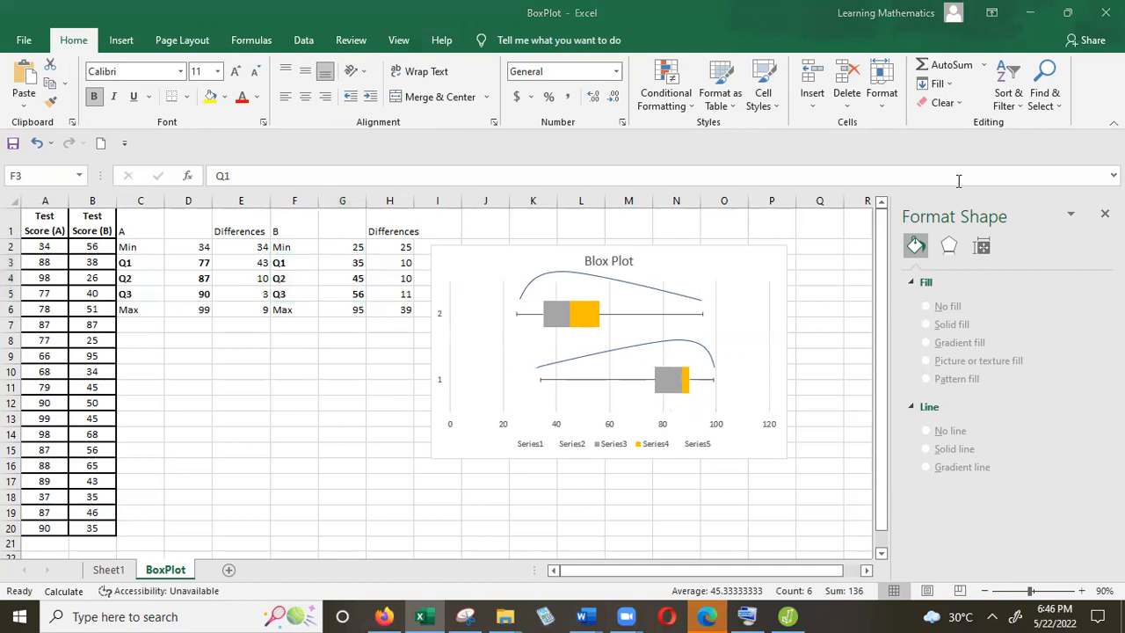